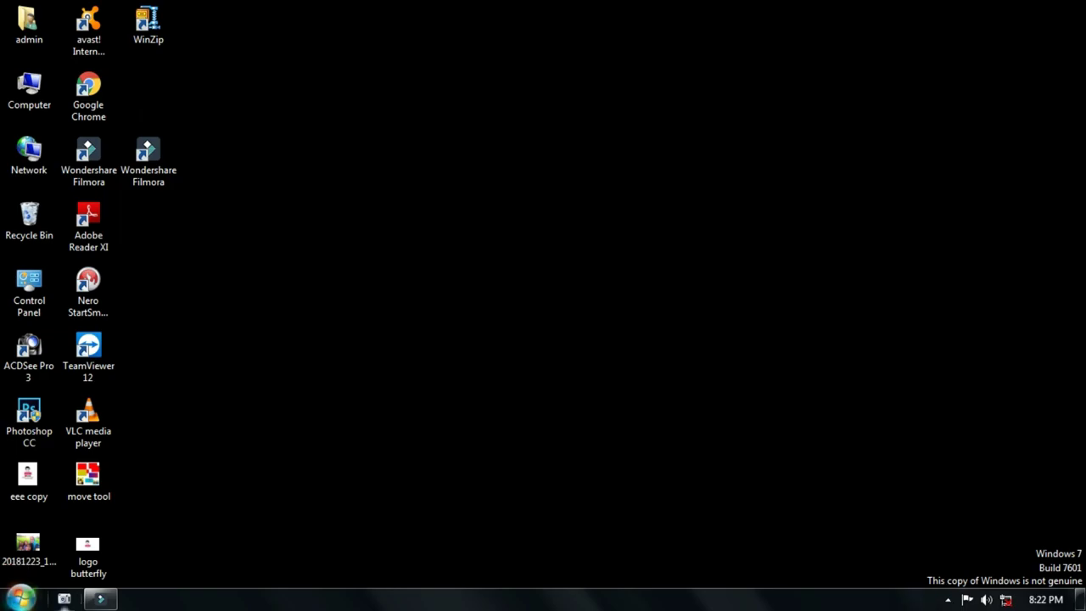
Step: Show the Start menu's All Programs list, including Adobe Photoshop 7.0 and ImageReady 7.0
mouse_move(106, 602)
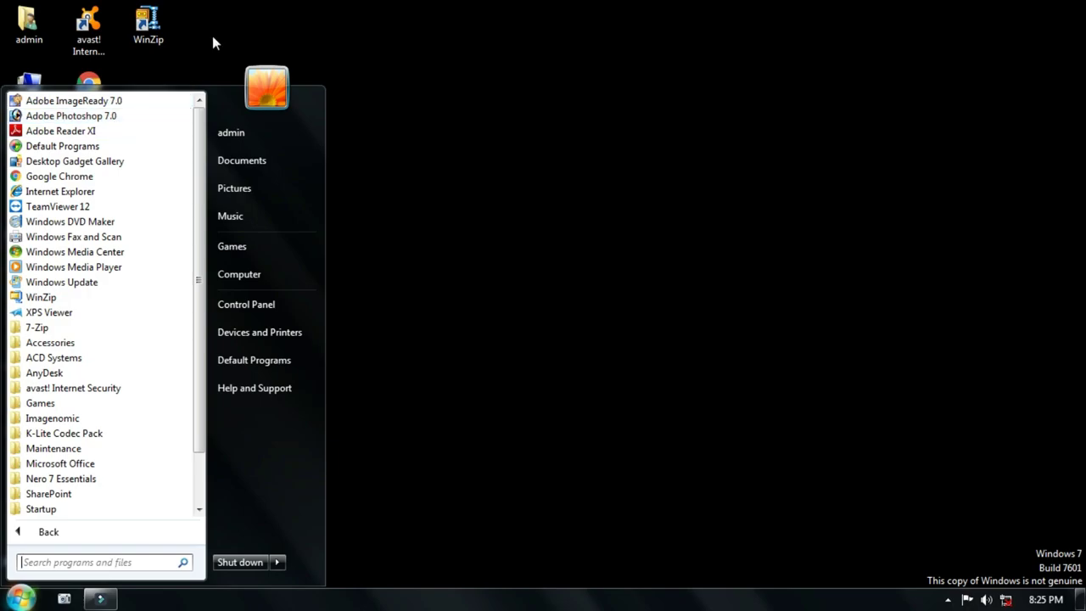
Step: Dismiss the Start menu and launch Photoshop CC from its desktop icon
click(231, 24)
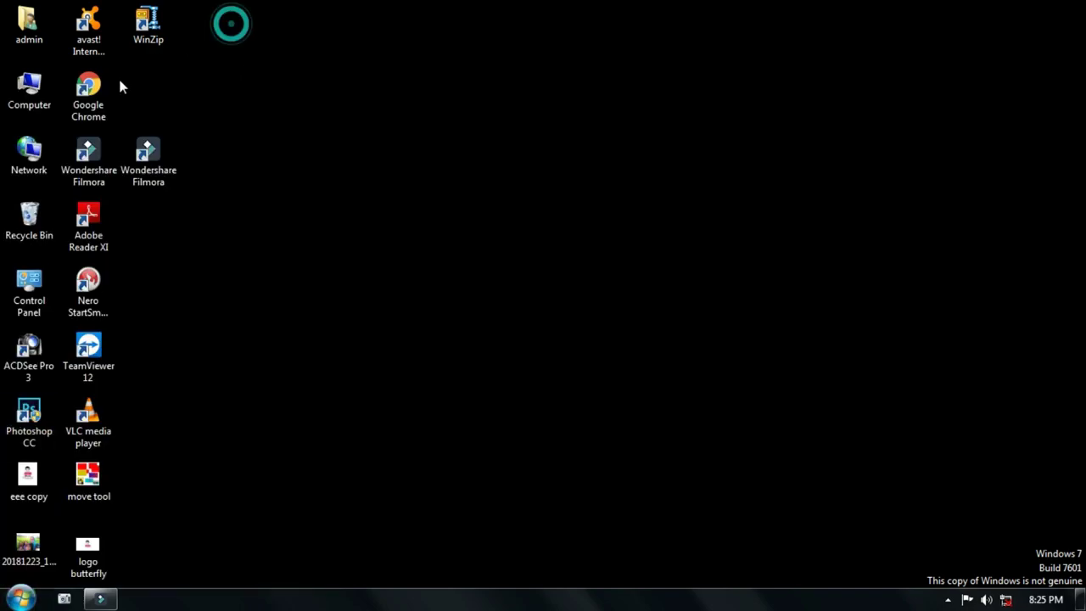
double_click(29, 416)
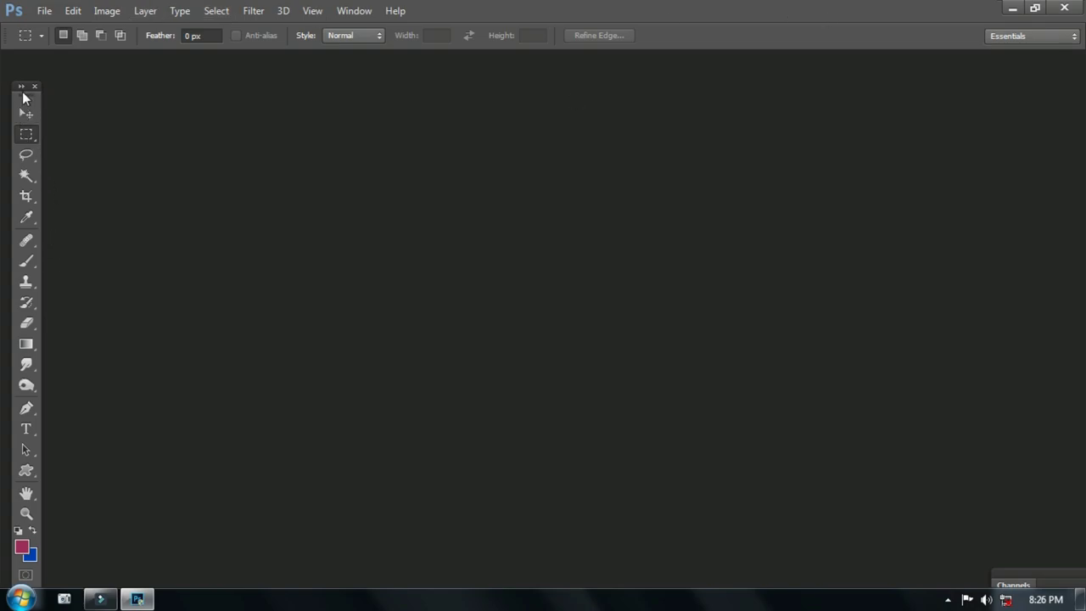
Step: Pull the Tools panel off the left edge so it floats in the workspace
drag(25, 96, 84, 76)
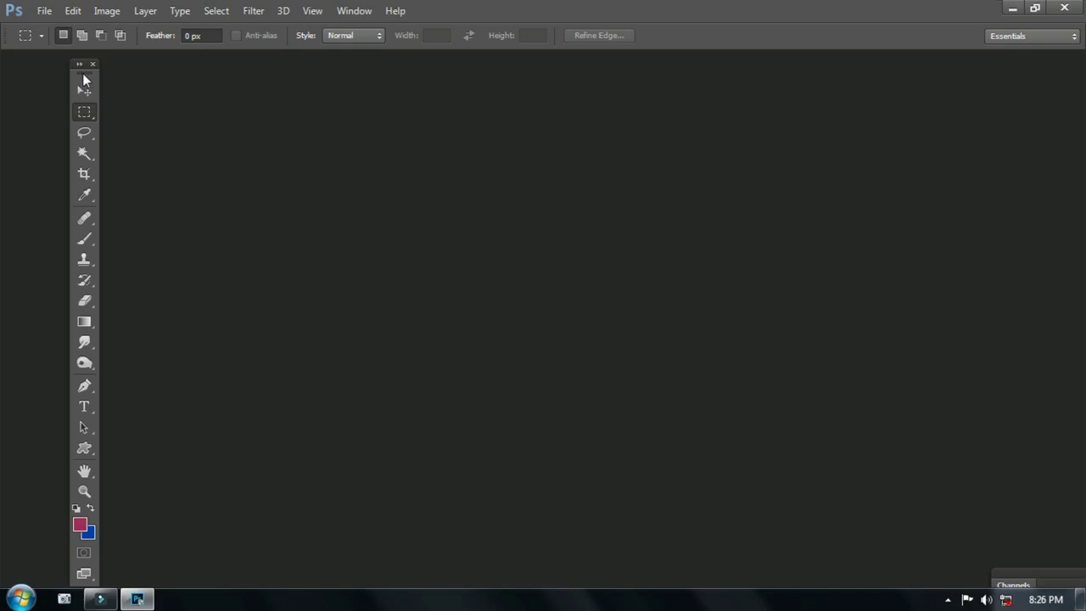
mouse_move(82, 73)
mouse_down()
mouse_move(158, 79)
mouse_move(61, 77)
mouse_move(69, 98)
mouse_move(124, 83)
mouse_move(417, 83)
mouse_move(65, 76)
mouse_up()
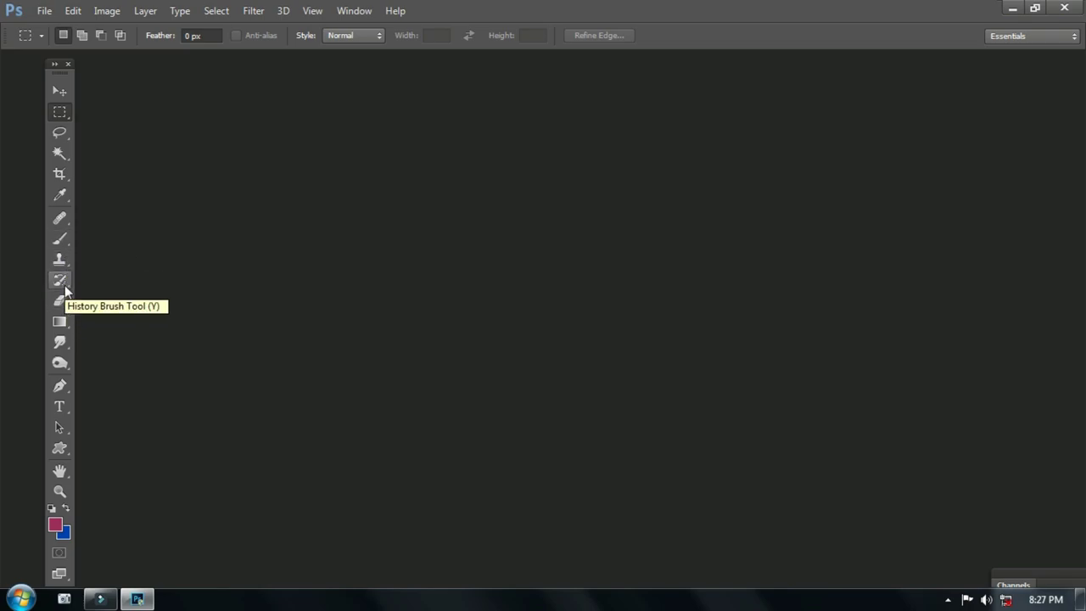
Step: Try the Lasso tool, return to Rectangular Marquee, and show its marquee shape flyout
click(59, 135)
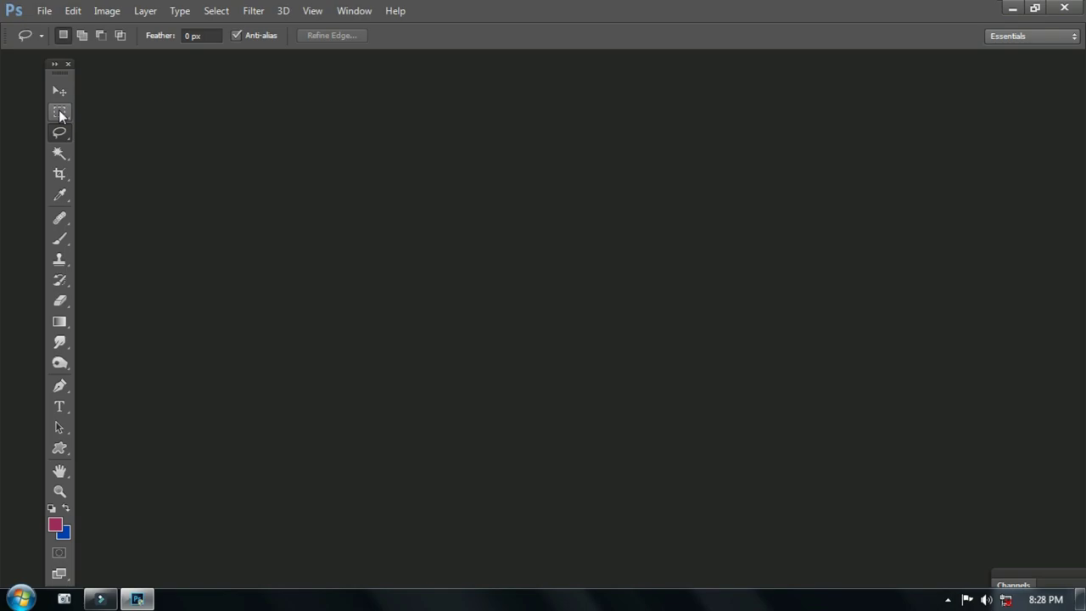
click(60, 114)
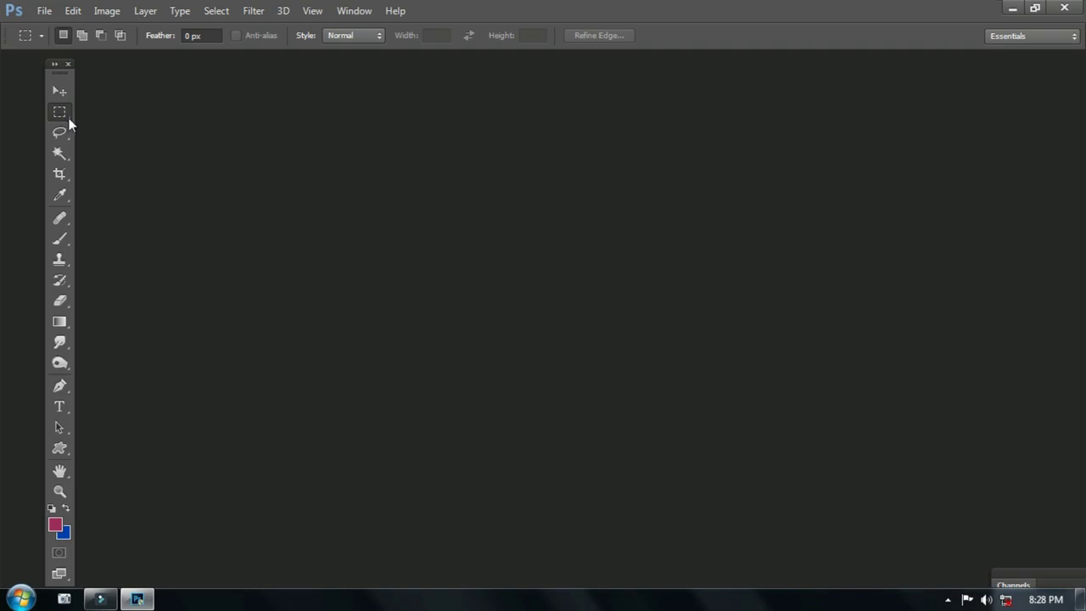
right_click(69, 118)
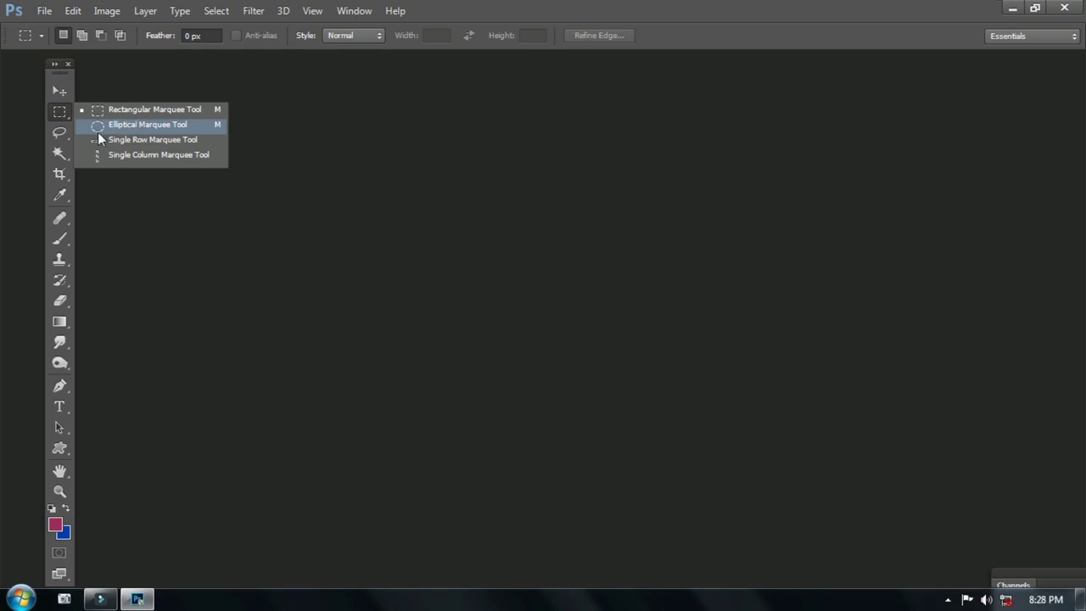
click(108, 193)
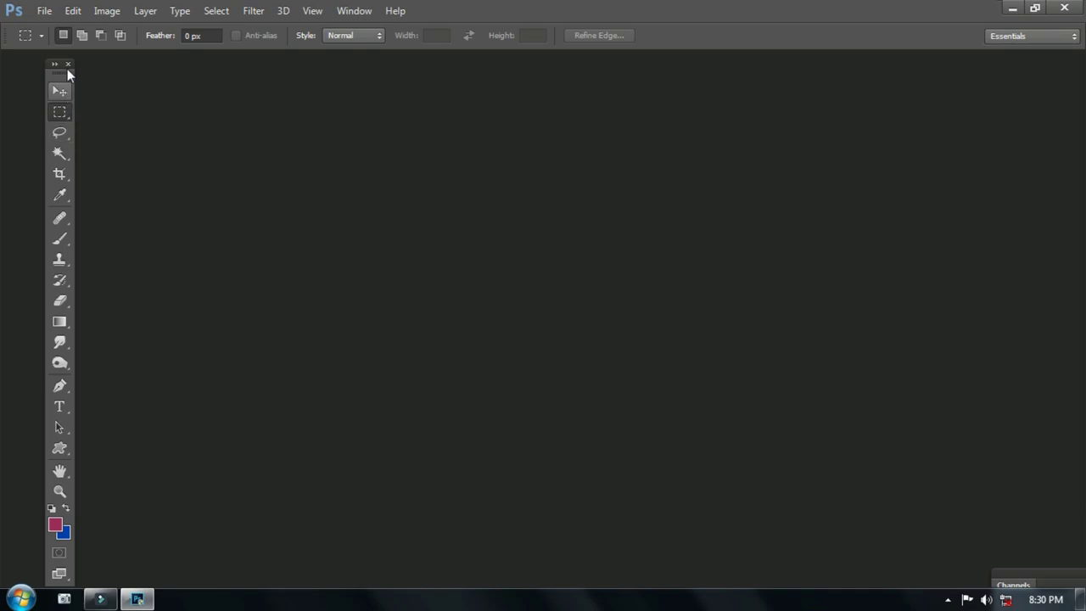
click(42, 15)
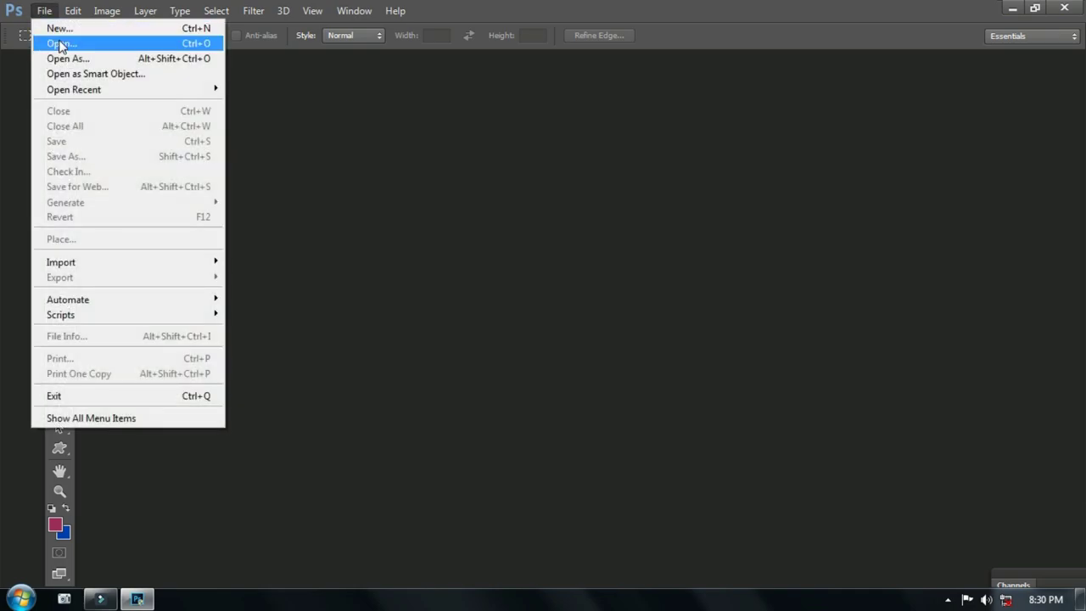
click(59, 46)
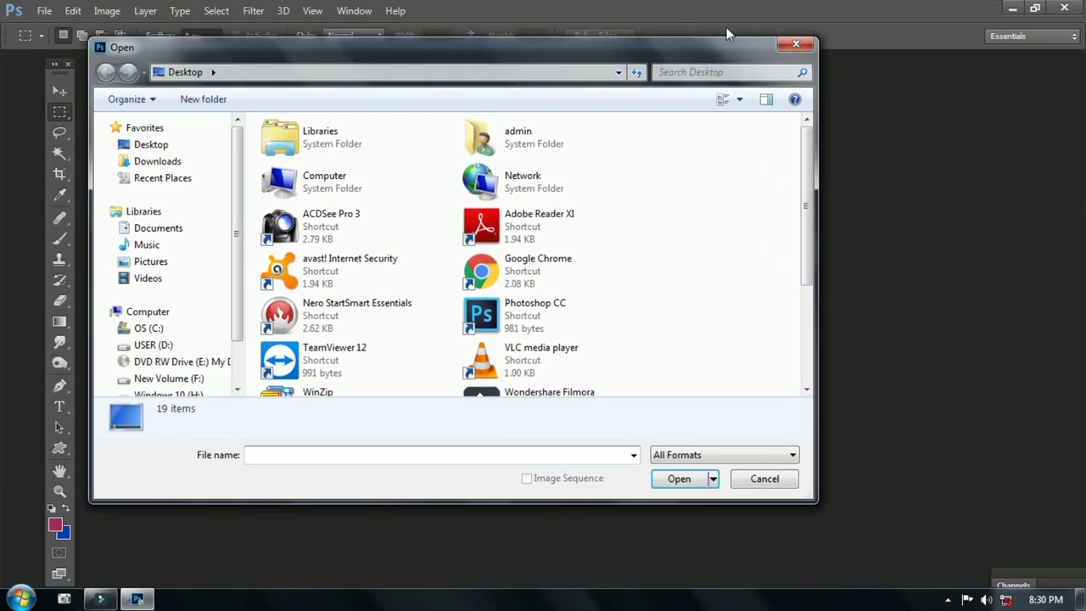
click(796, 43)
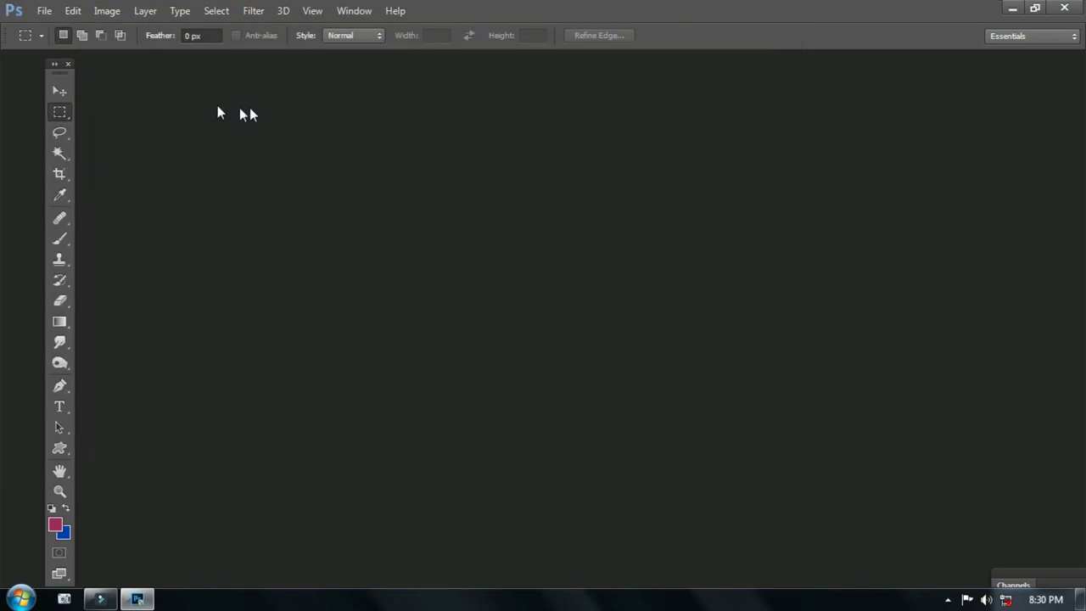
click(42, 12)
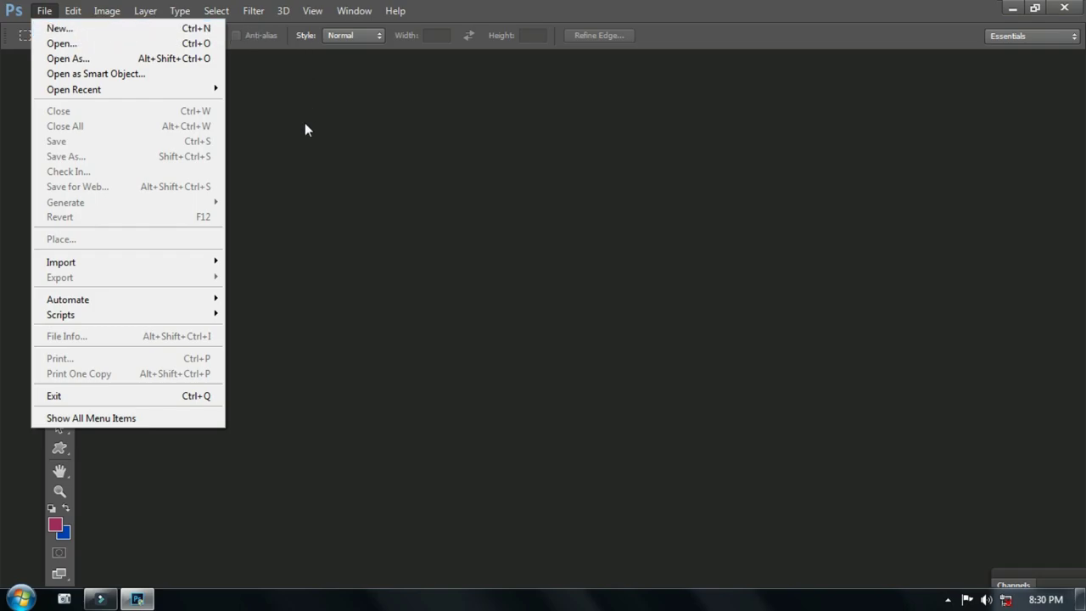
mouse_move(396, 10)
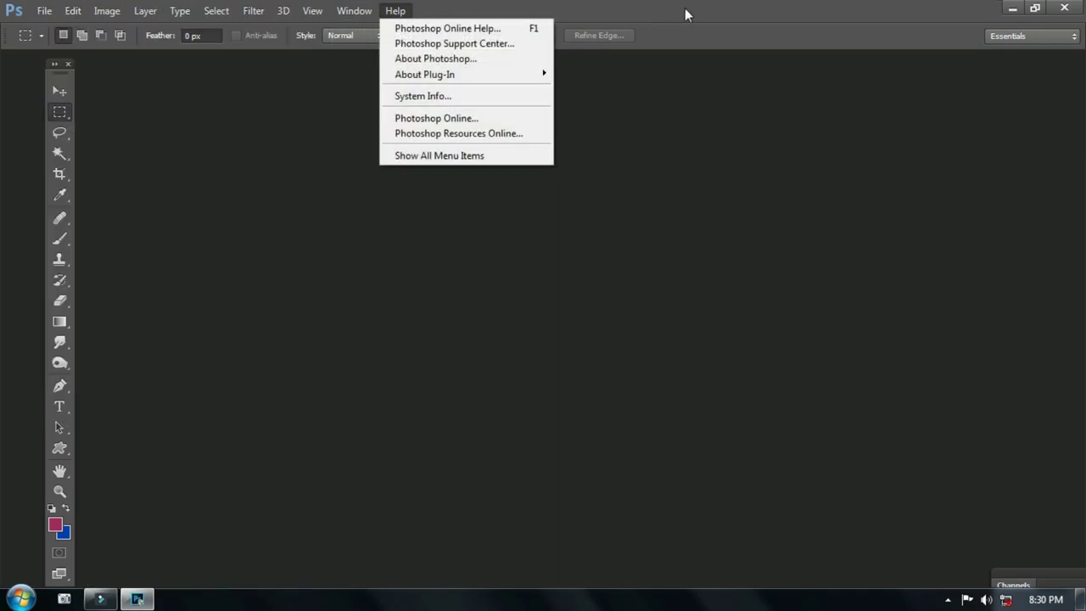
click(495, 266)
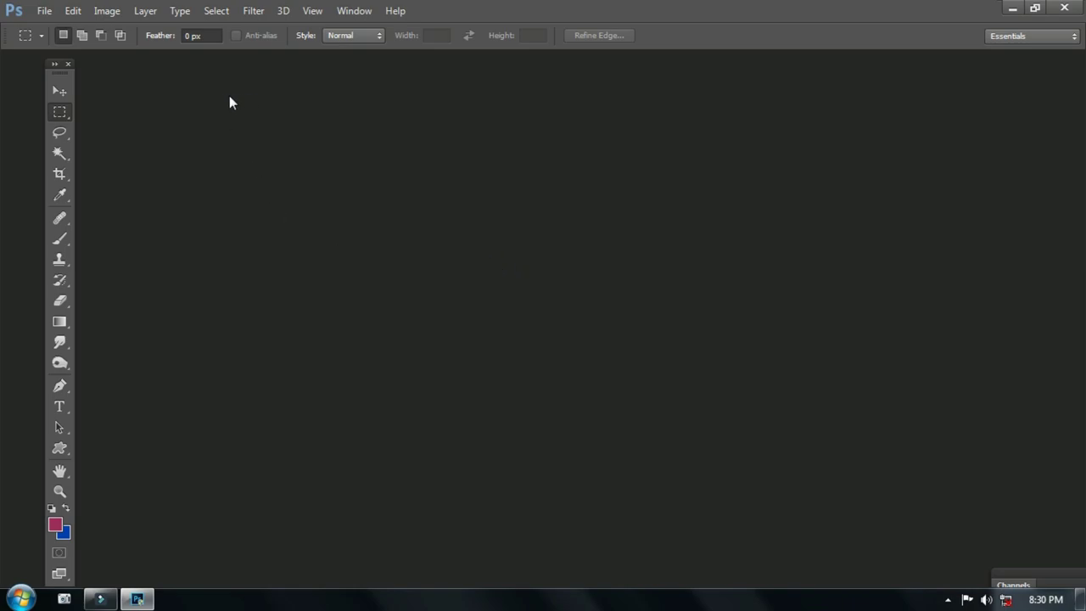
Step: Open move tool.psd from the Desktop through File > Open
click(44, 11)
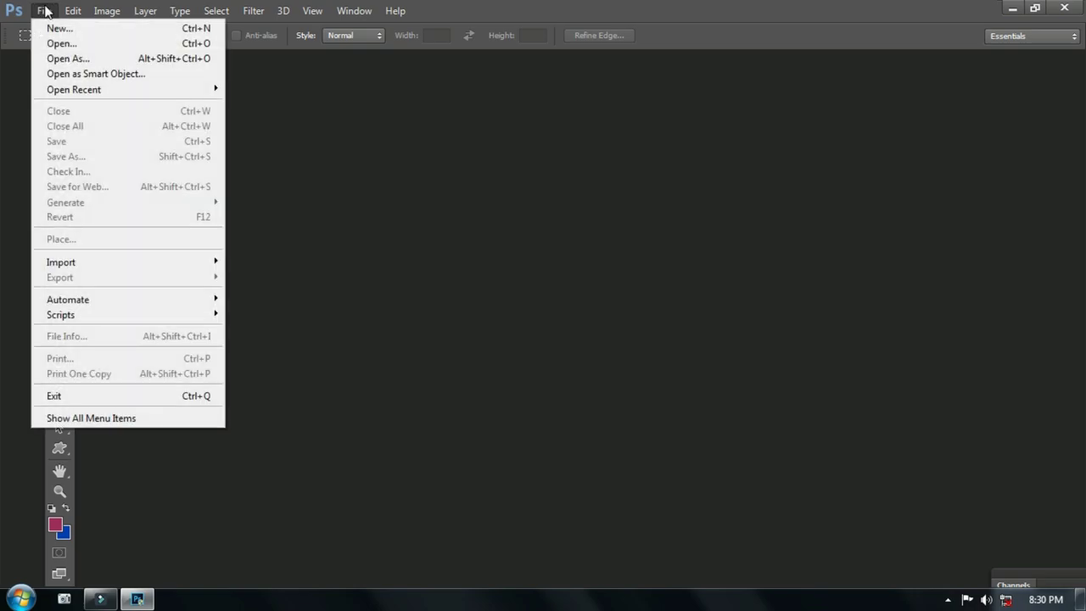
click(78, 44)
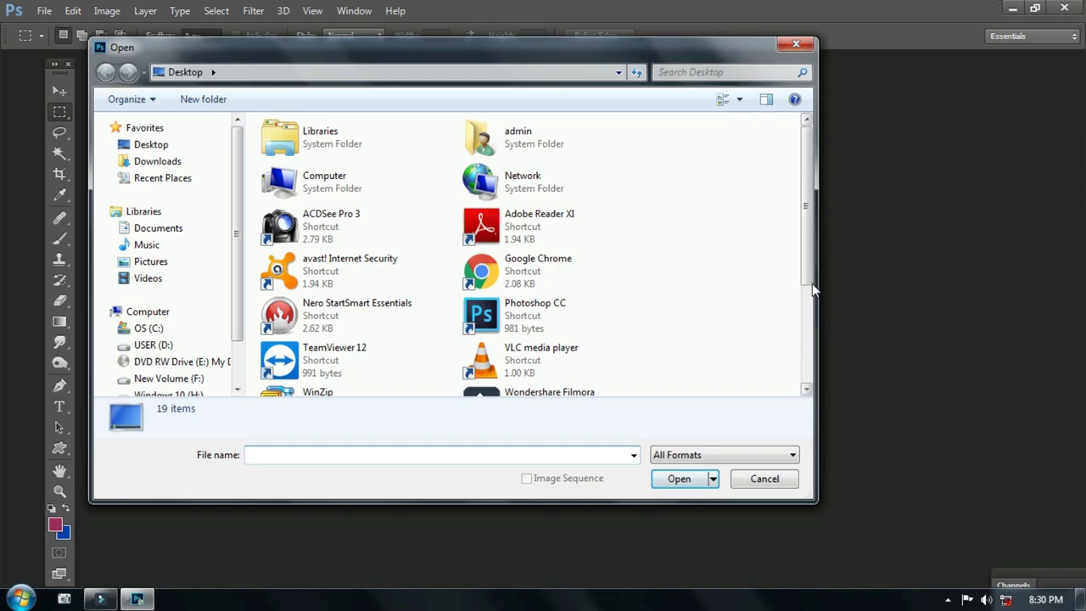
drag(811, 290, 387, 376)
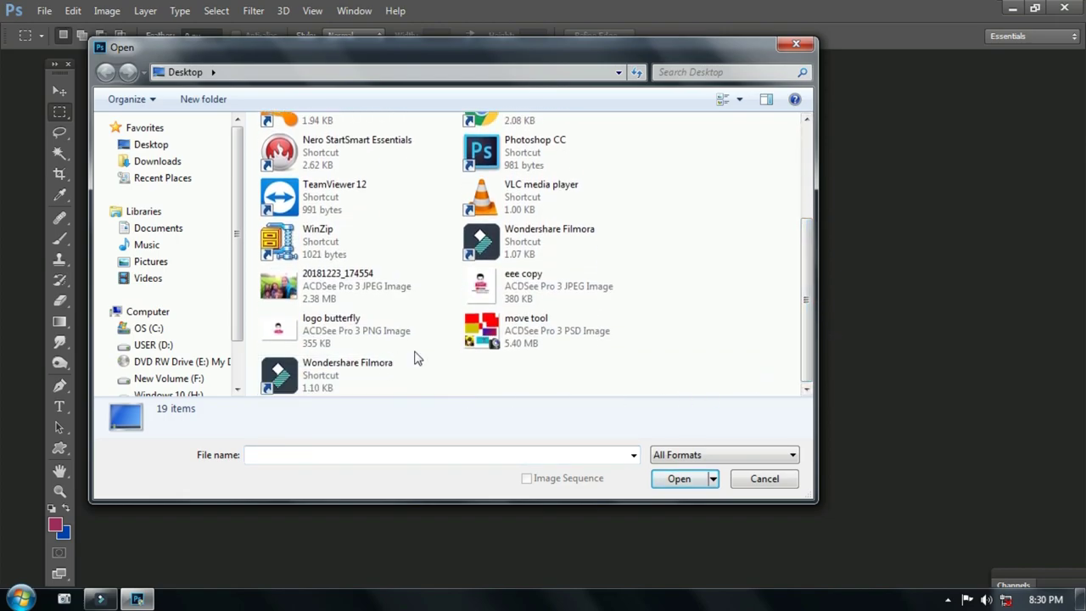
double_click(511, 339)
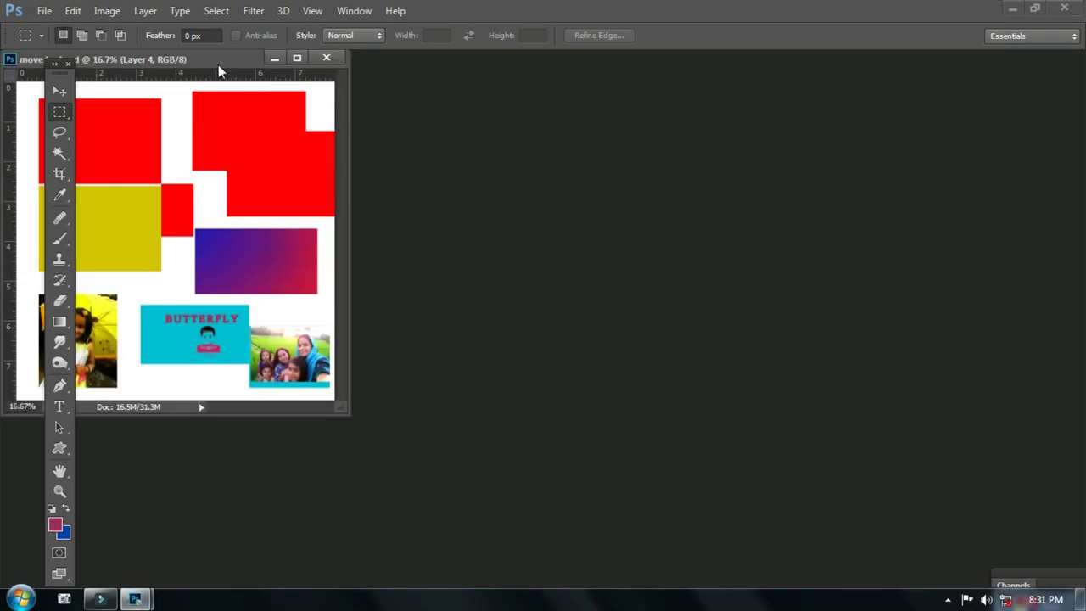
Step: Move the move tool.psd window toward the centre and enlarge it
drag(242, 69, 388, 100)
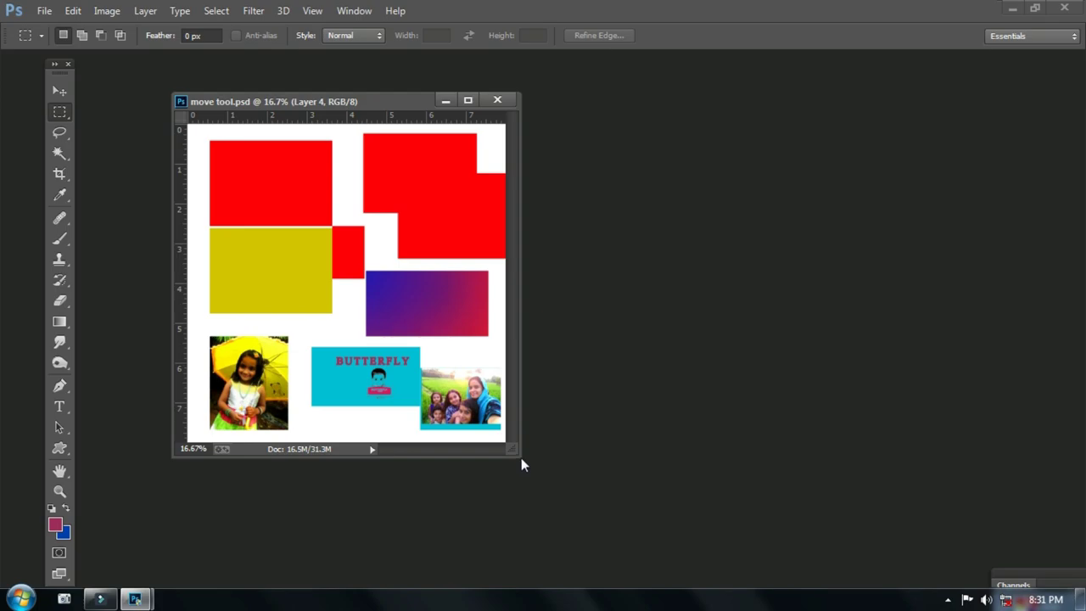
drag(518, 456, 560, 557)
drag(555, 371, 586, 589)
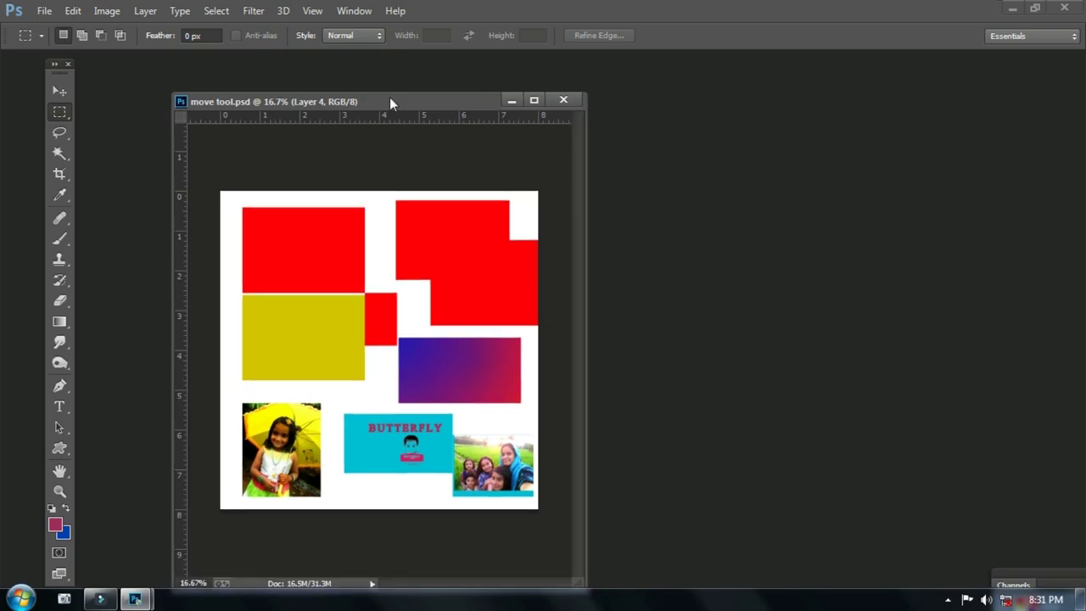
drag(389, 100, 337, 98)
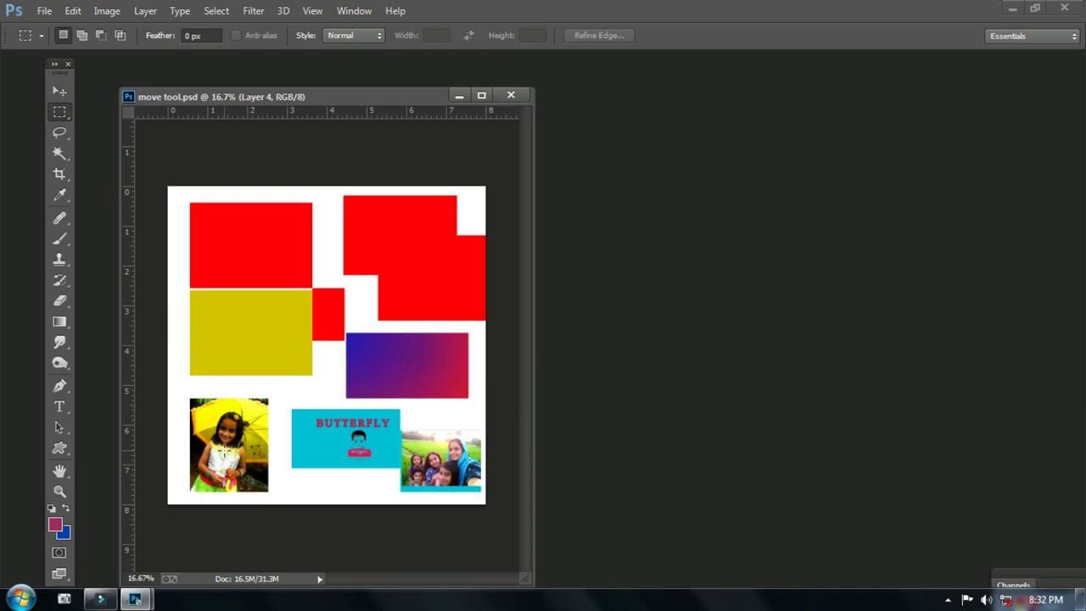
Step: Reposition the move tool.psd window, finishing about 100 px further left
drag(301, 96, 391, 90)
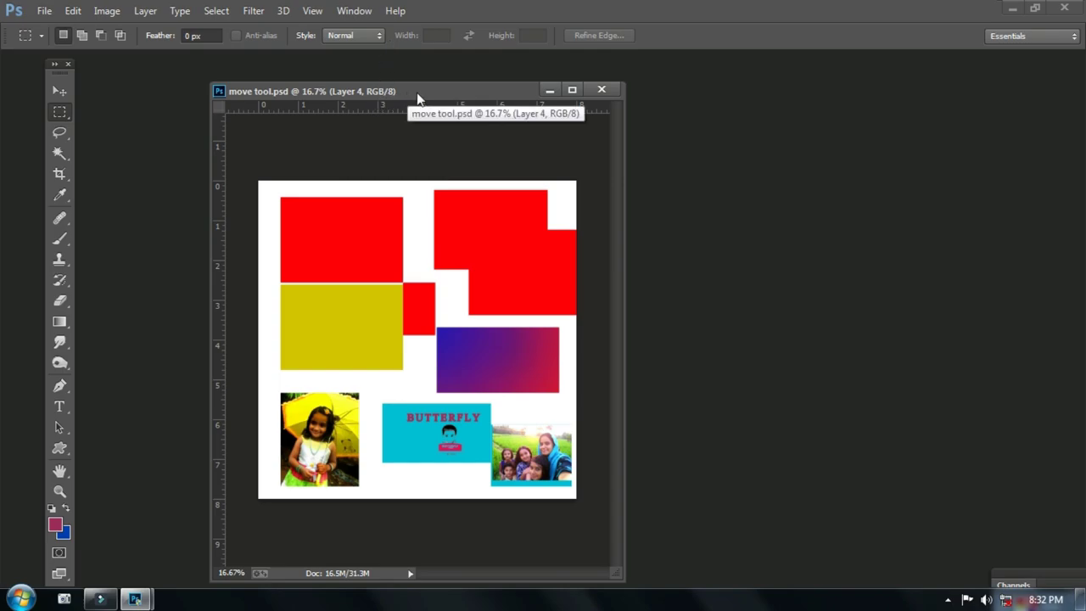
drag(414, 93, 404, 82)
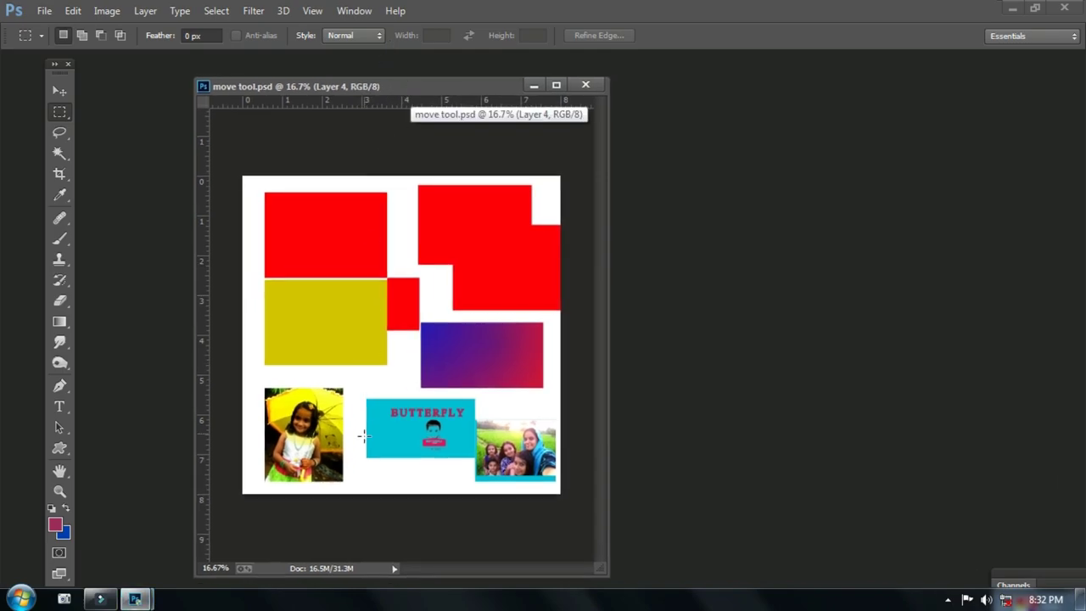
mouse_move(429, 87)
mouse_down()
mouse_move(365, 94)
mouse_move(459, 78)
mouse_move(444, 85)
mouse_up()
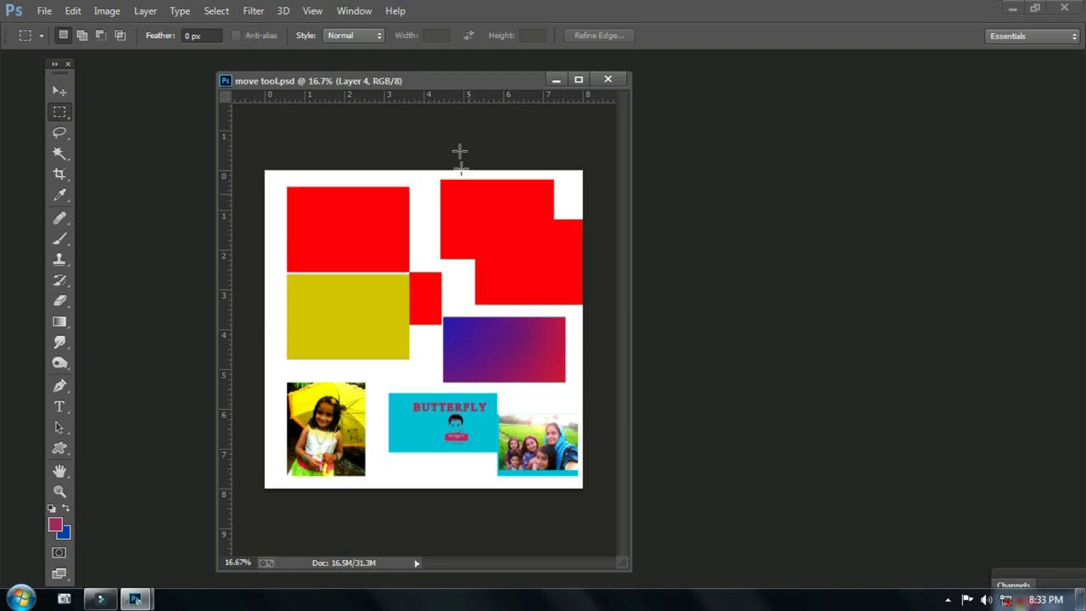
drag(474, 80, 387, 91)
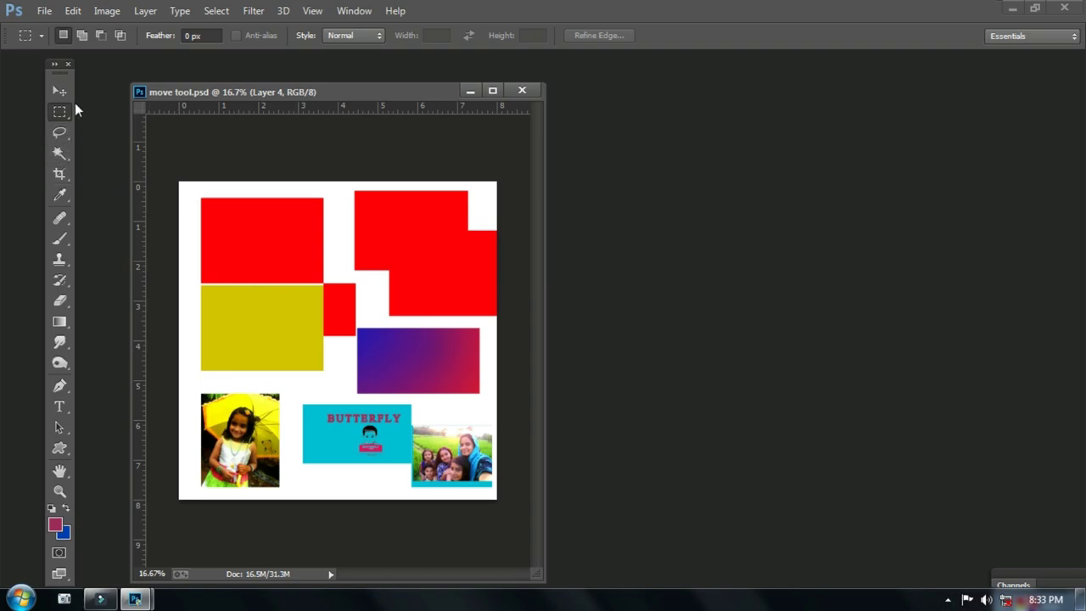
Step: Open File > New and move the New dialog rightward, clear of the canvas
click(44, 11)
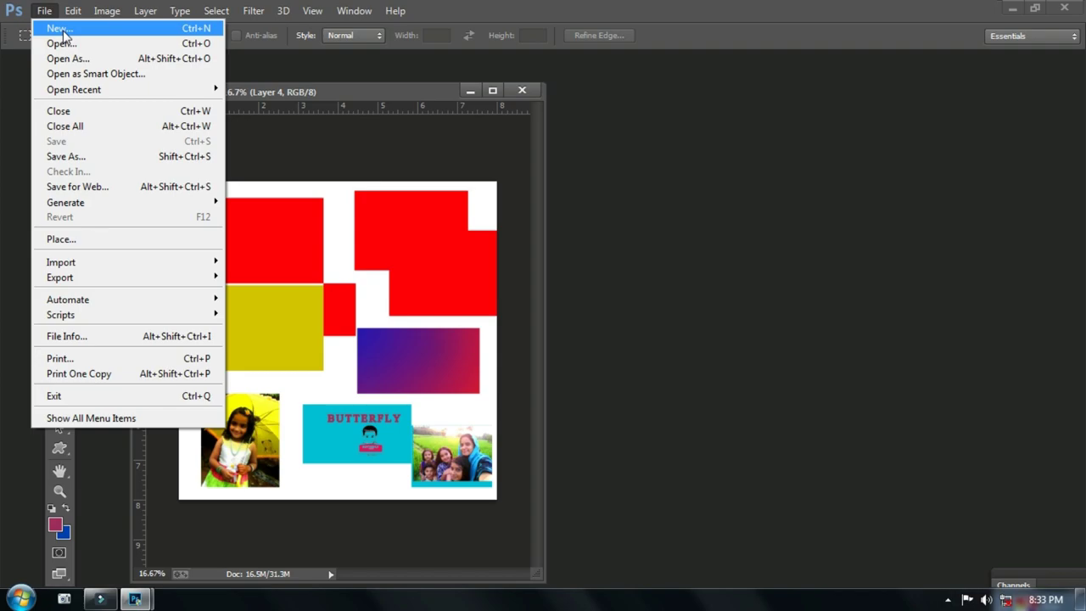
click(62, 32)
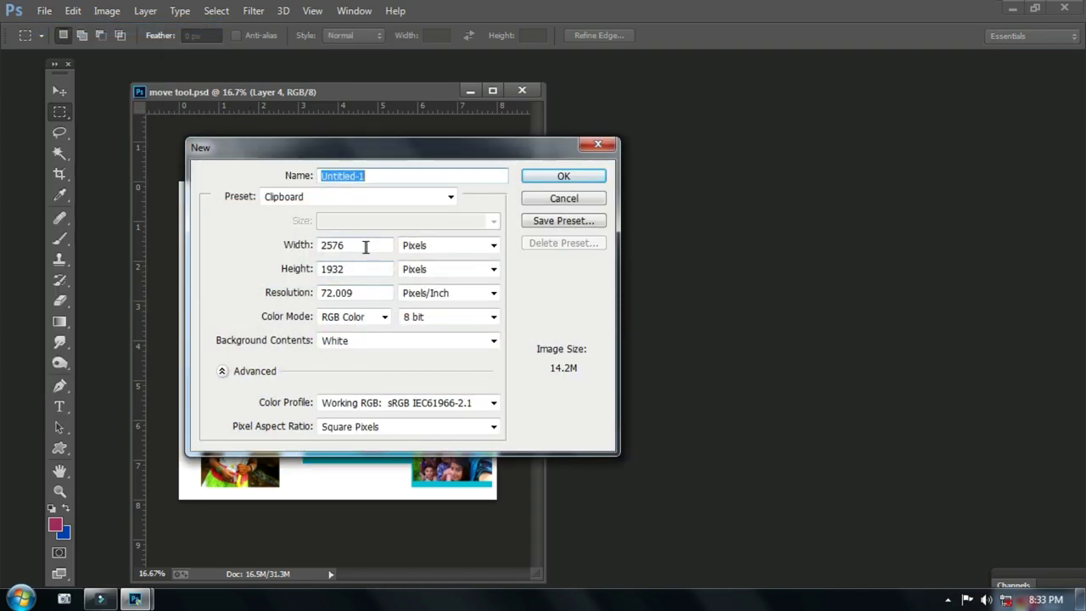
drag(389, 157, 602, 193)
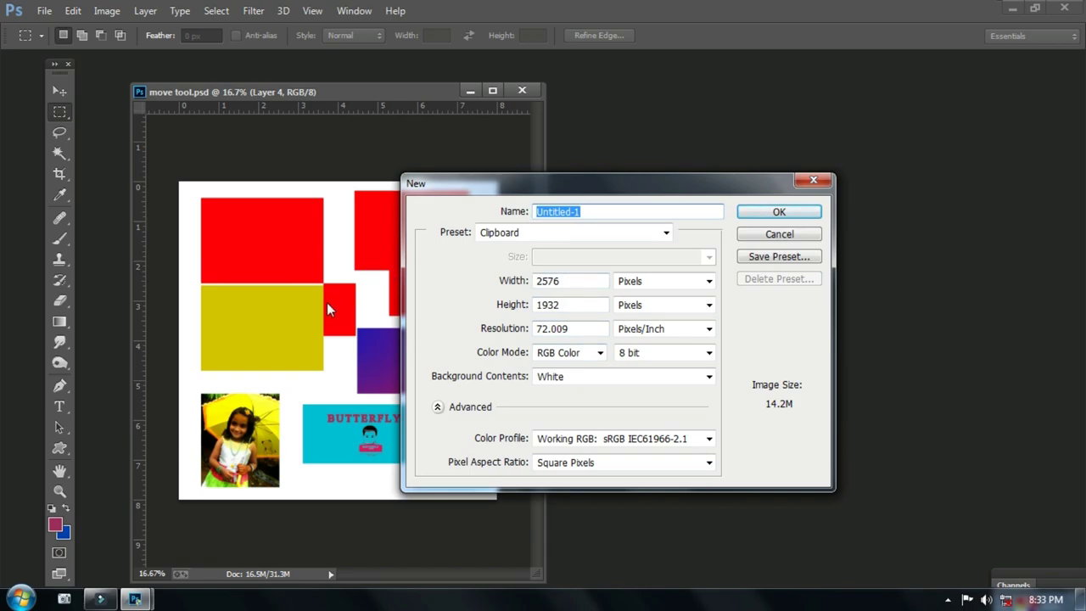
drag(497, 190, 570, 189)
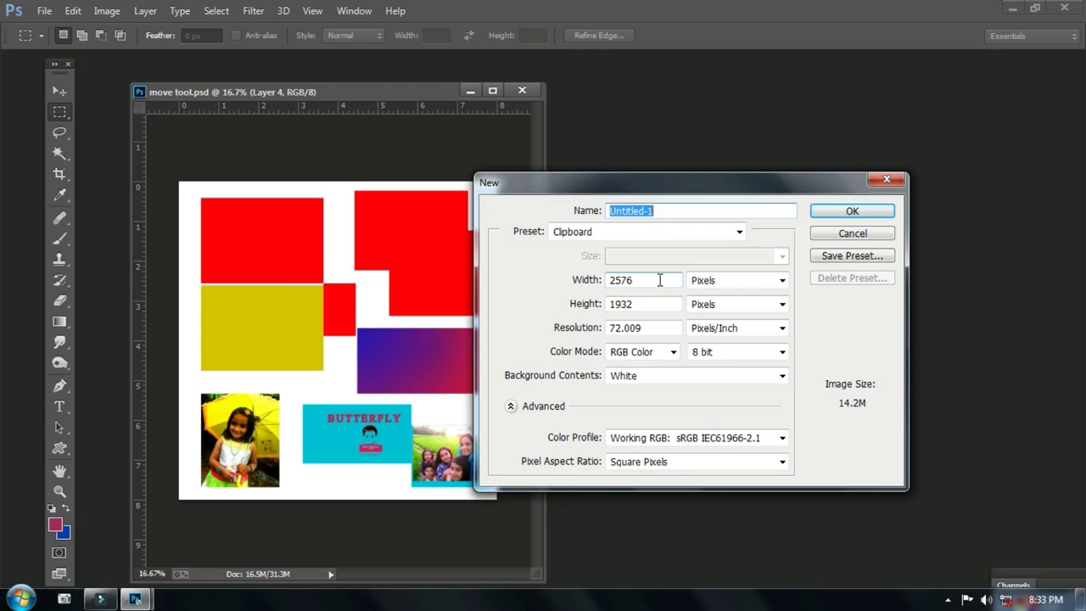
drag(655, 185, 566, 187)
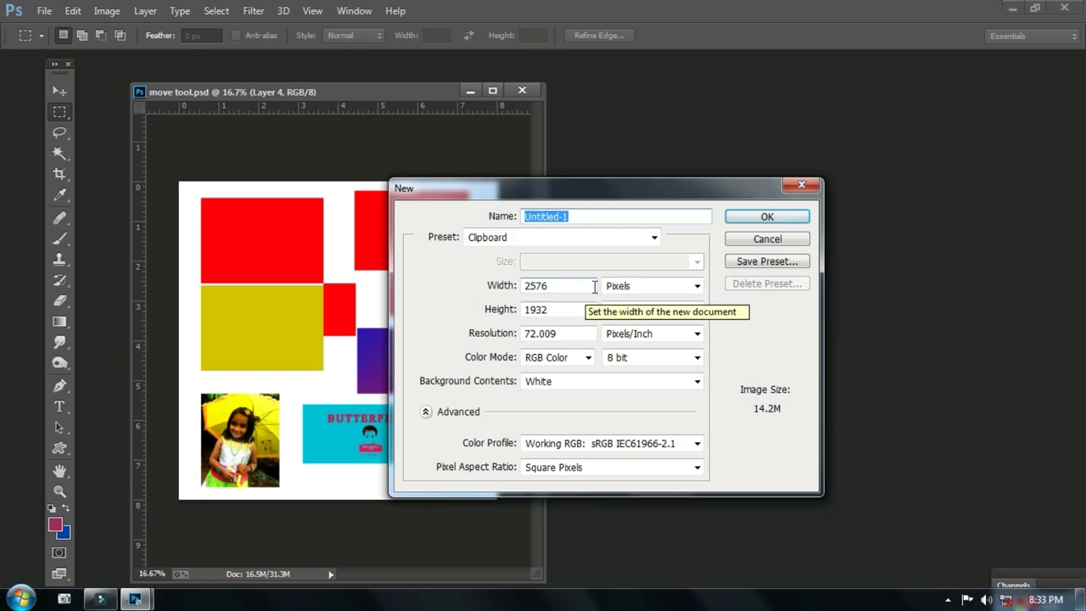
drag(590, 194, 630, 206)
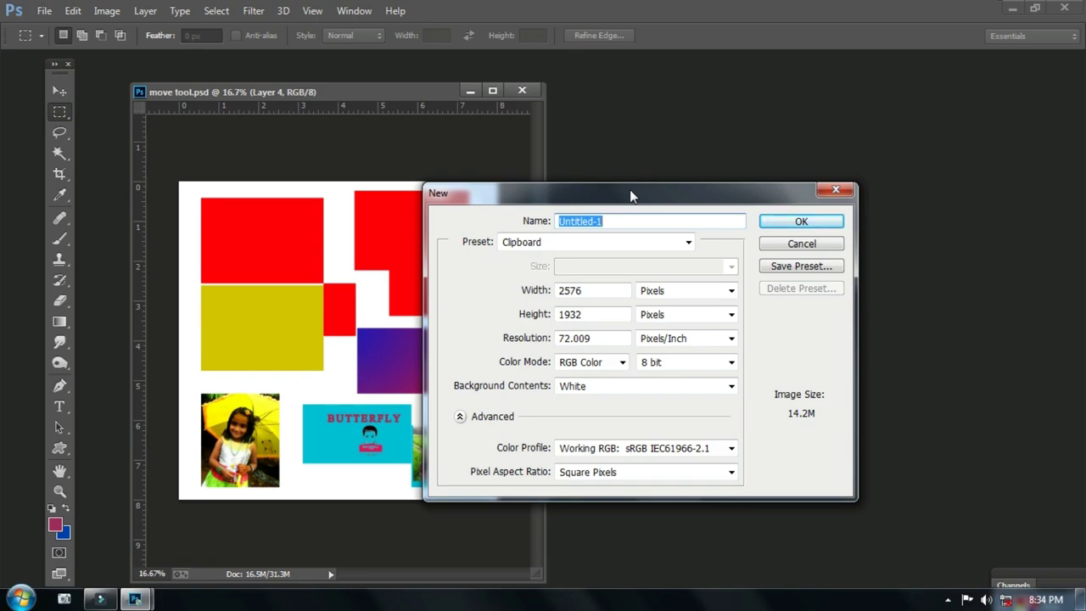
mouse_move(628, 198)
mouse_down()
mouse_move(742, 182)
mouse_move(634, 183)
mouse_up()
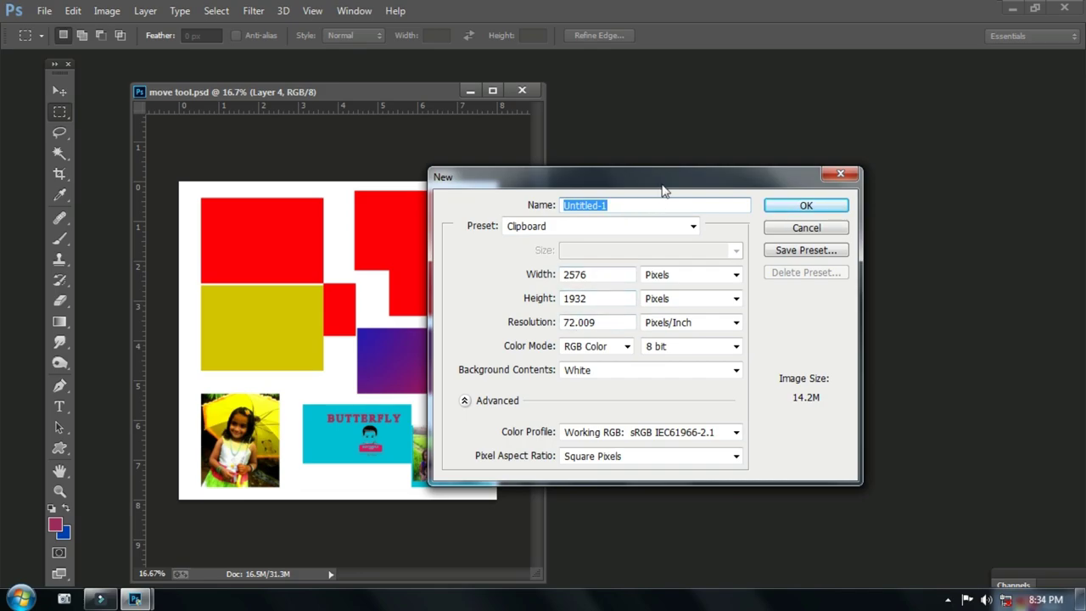
mouse_move(664, 186)
mouse_down()
mouse_move(718, 196)
mouse_move(686, 172)
mouse_move(674, 181)
mouse_up()
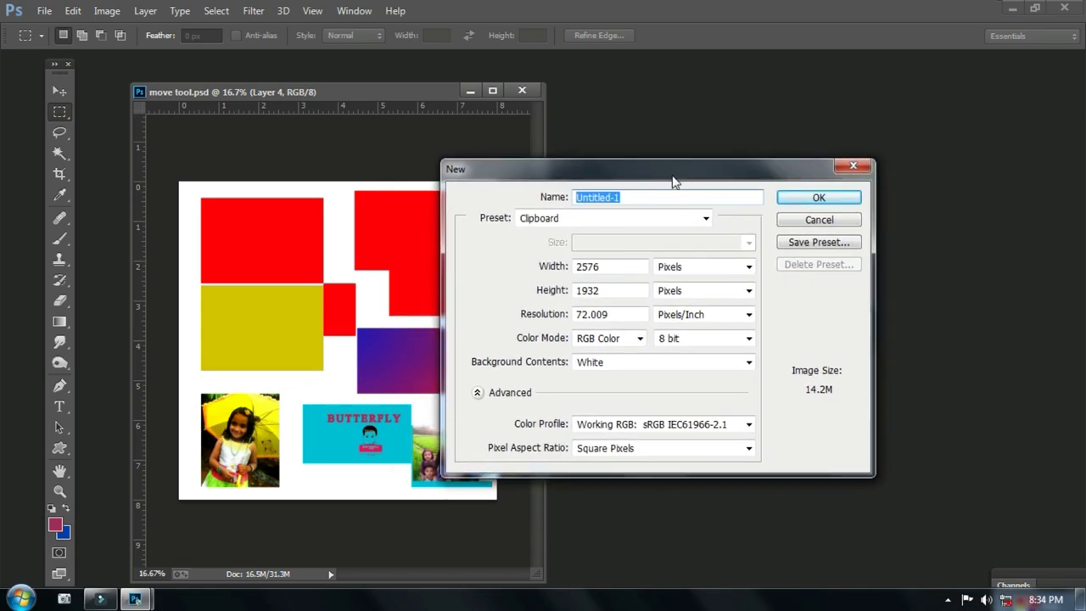
Step: Enter width 8 and height 12 in the New dialog, still in pixels
click(617, 271)
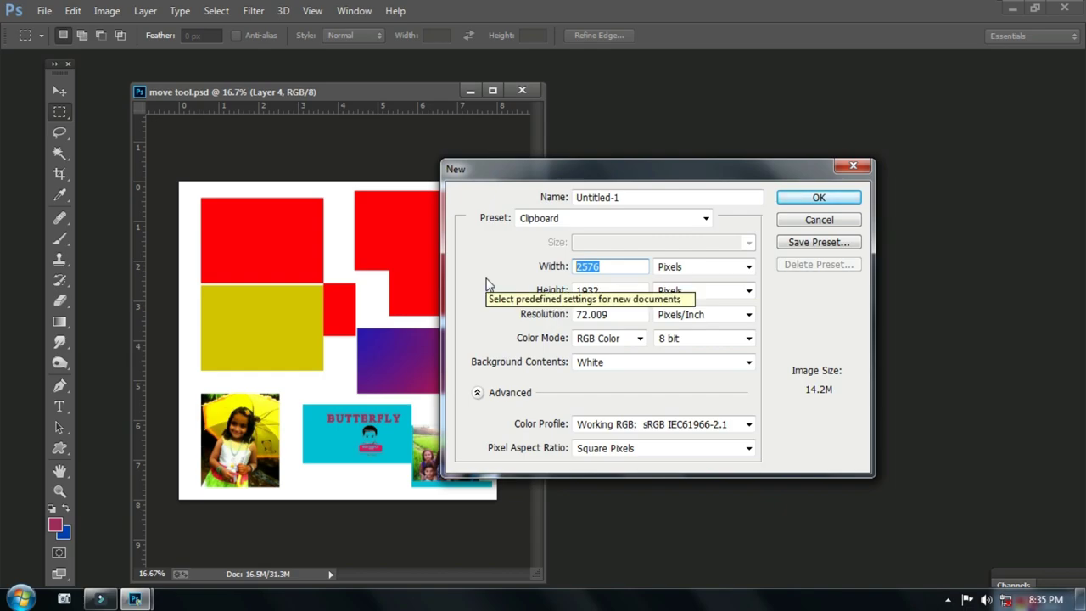
text(8)
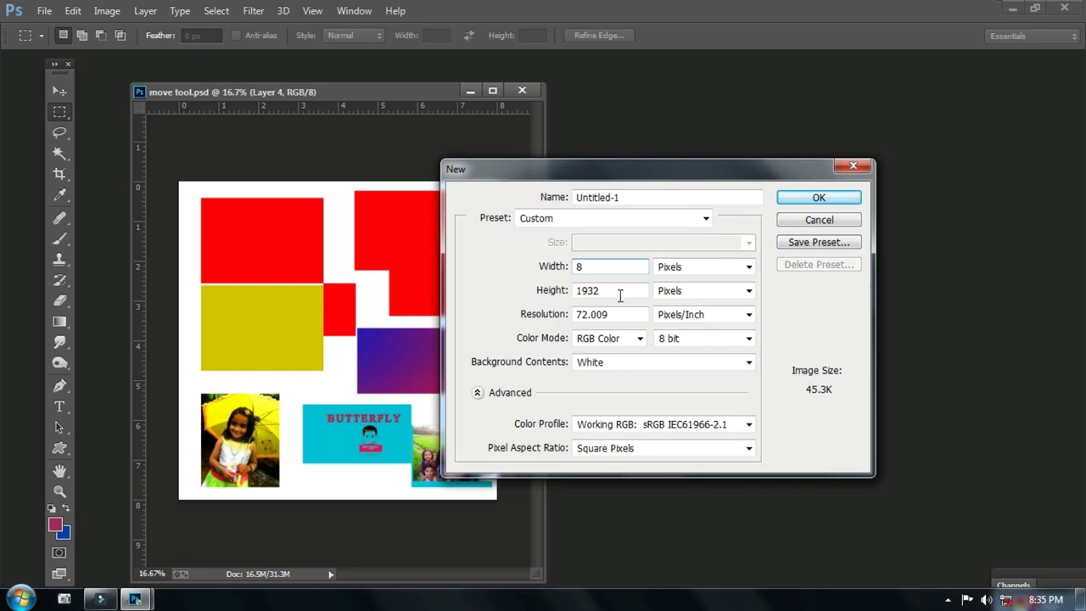
key(Tab)
text(12)
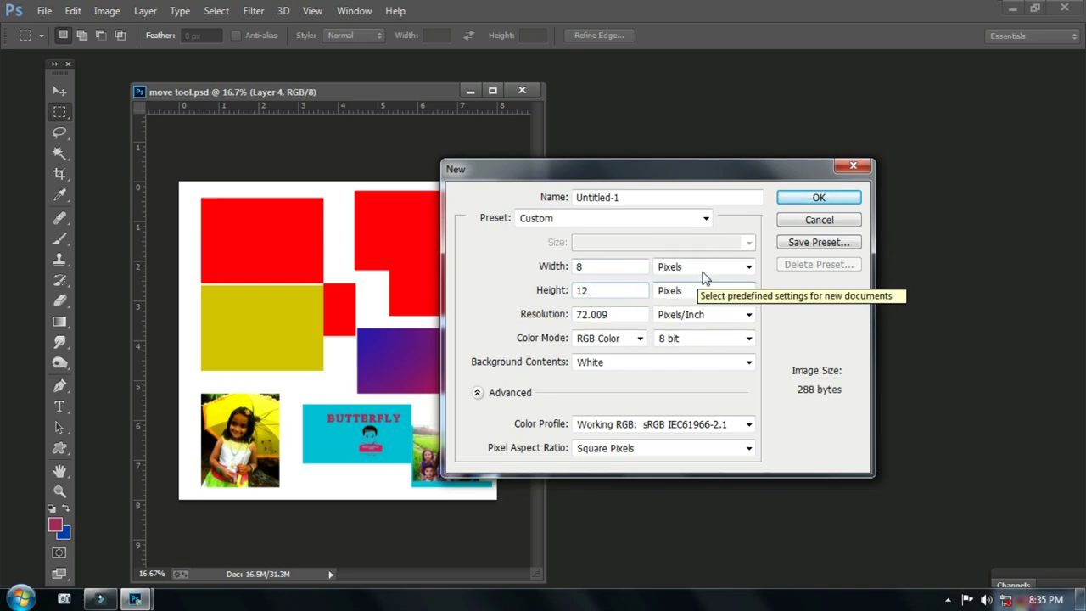
key(shift+Tab)
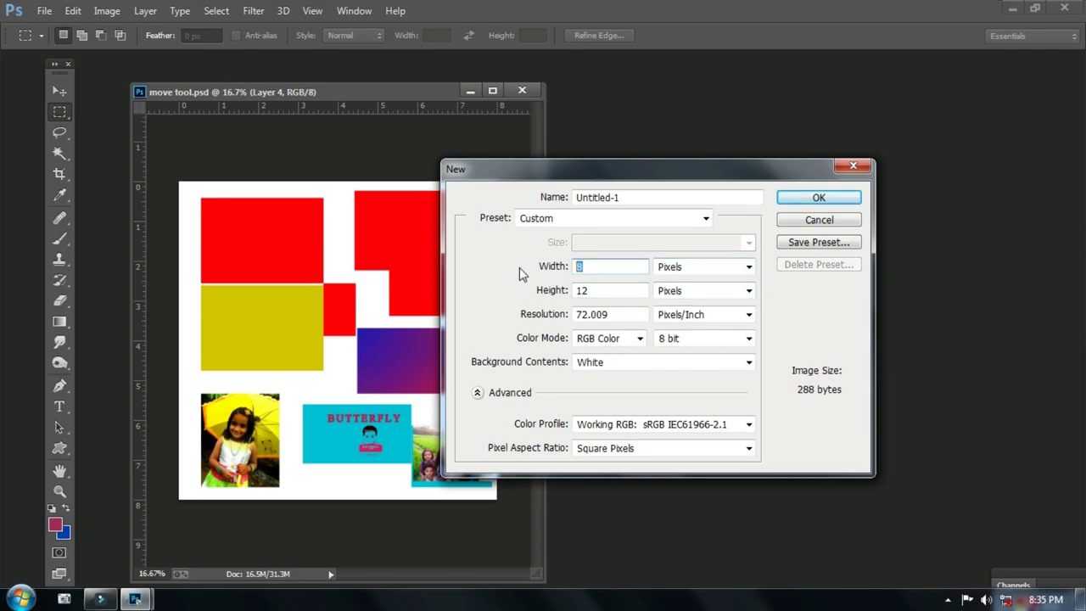
click(723, 269)
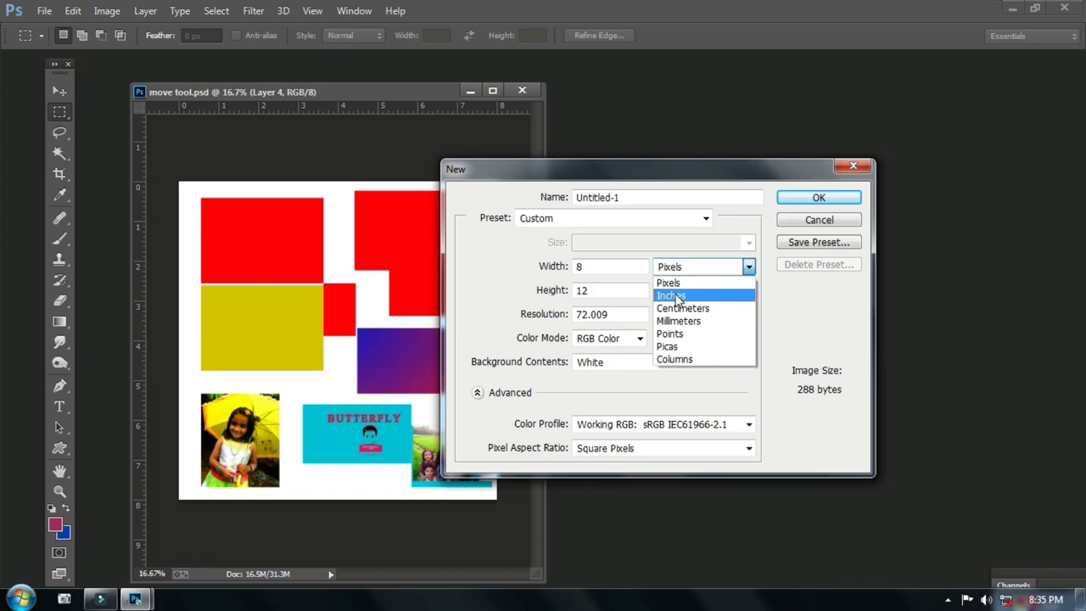
click(749, 268)
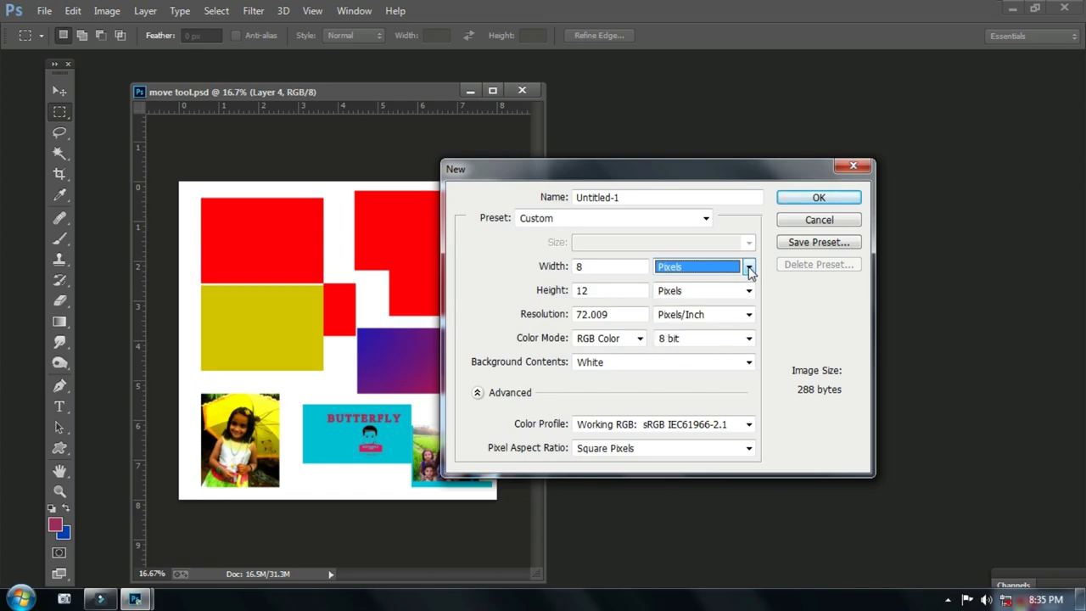
click(749, 268)
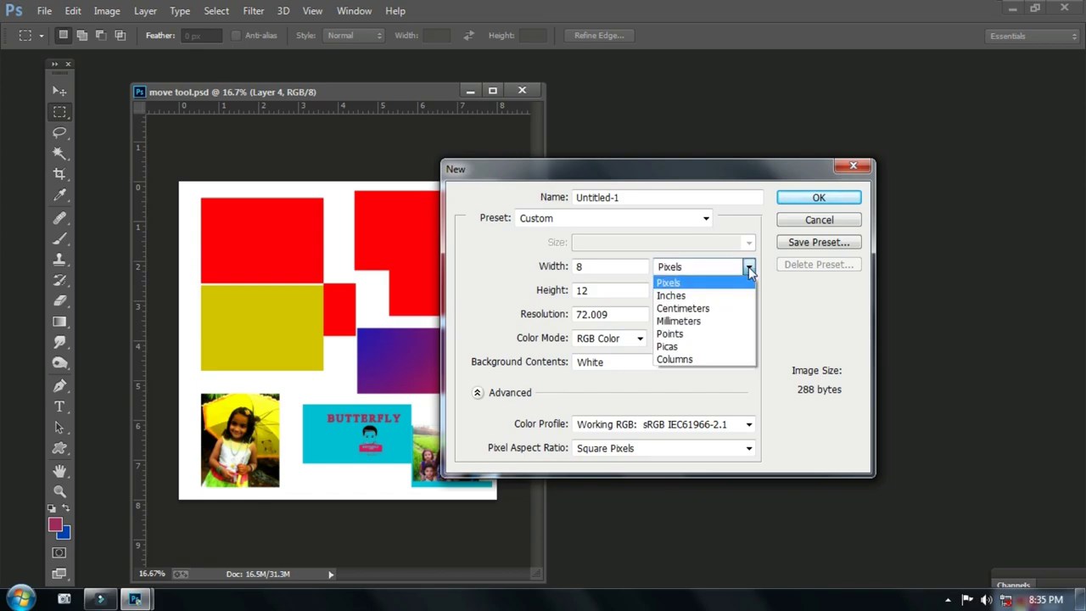
Step: Switch width units to Inches, re-enter 8 × 12, and keep height in Inches
click(667, 296)
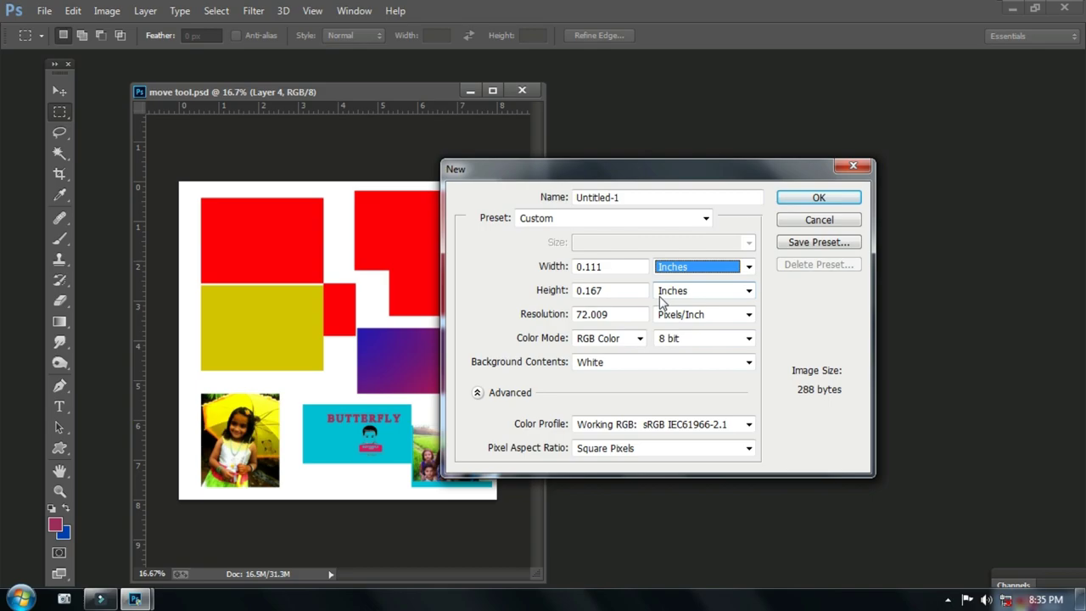
double_click(609, 268)
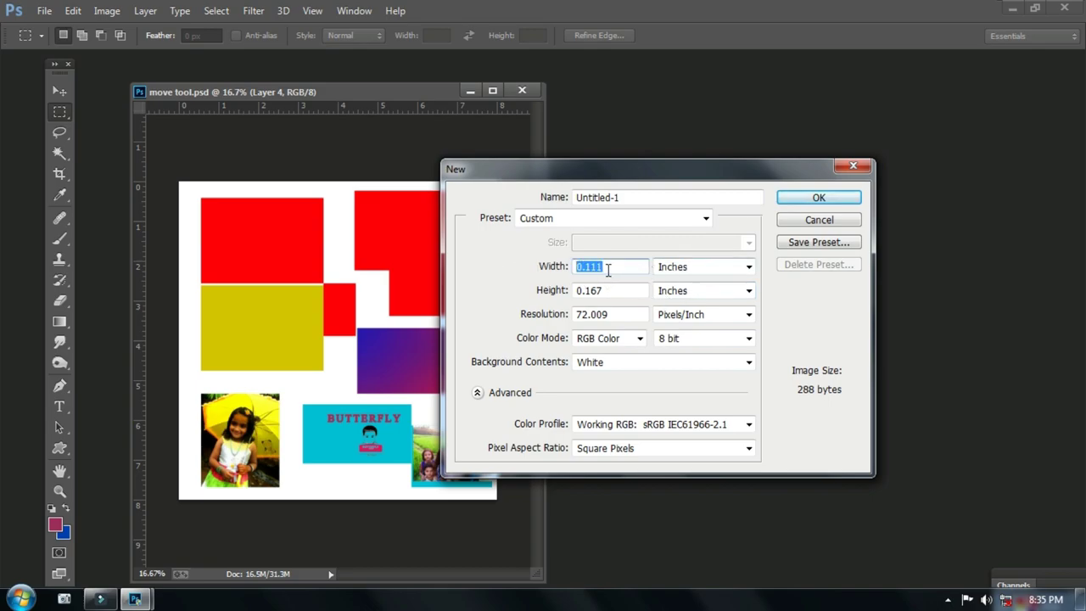
text(8)
double_click(620, 291)
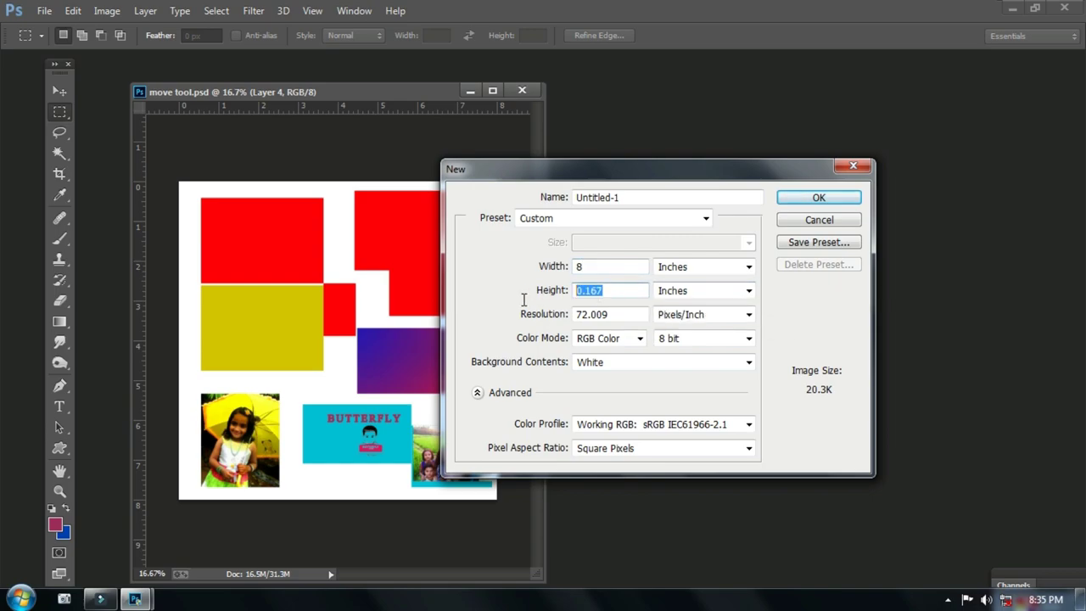
text(12)
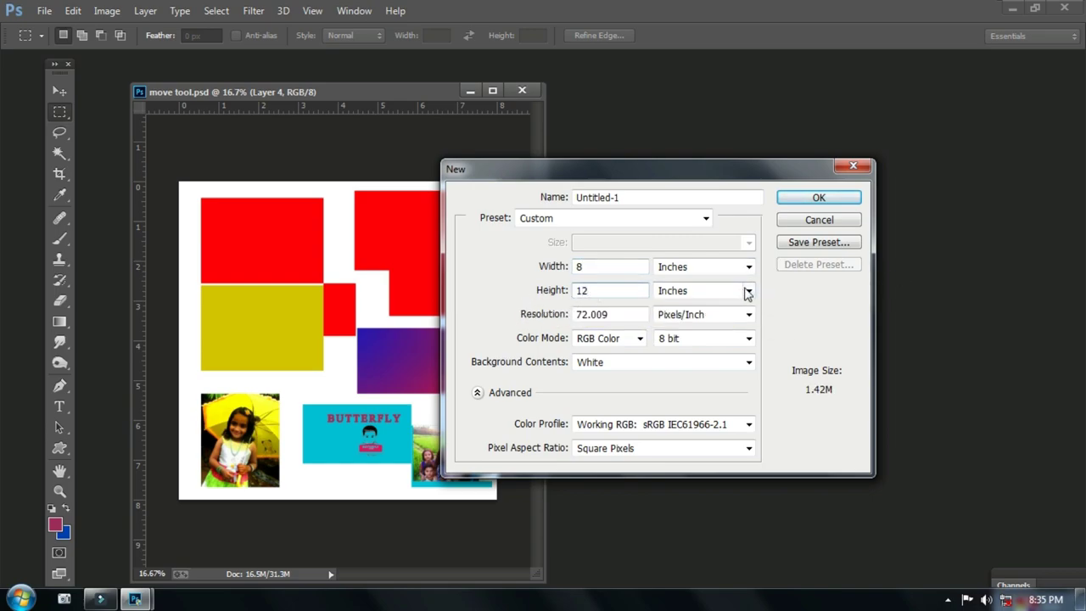
click(748, 290)
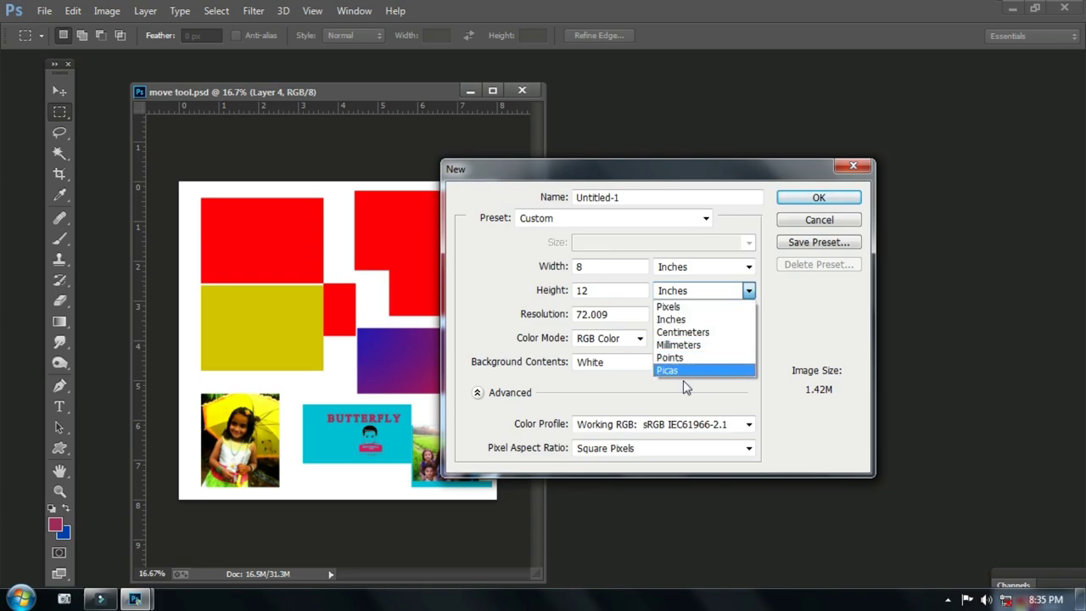
click(827, 319)
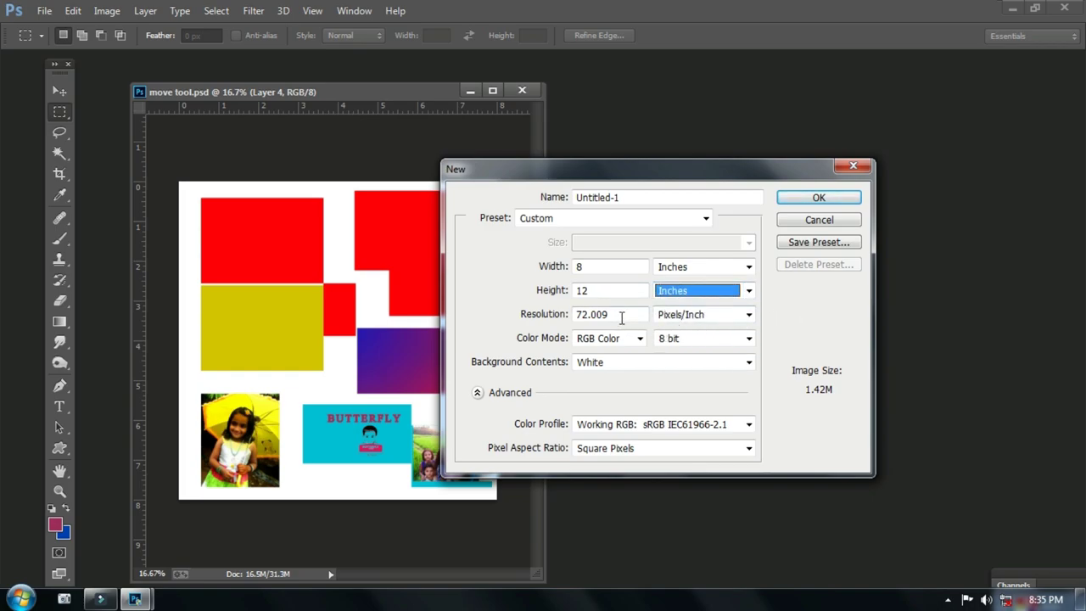
Step: Change the resolution to 300 ppi and create the 8 × 12 inch white document
drag(618, 314, 465, 328)
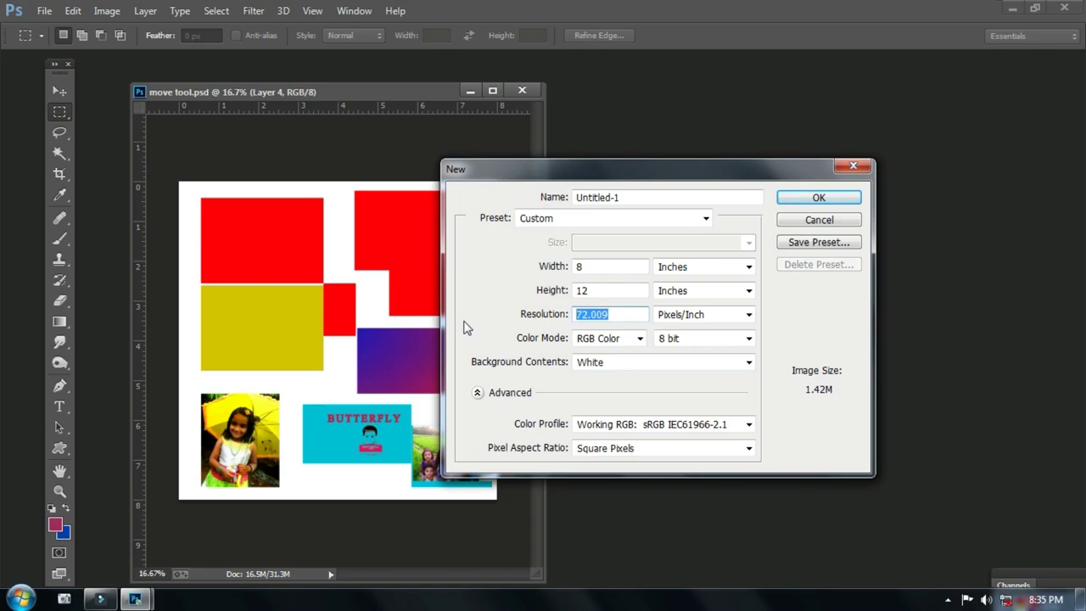
text(300)
drag(680, 183, 693, 180)
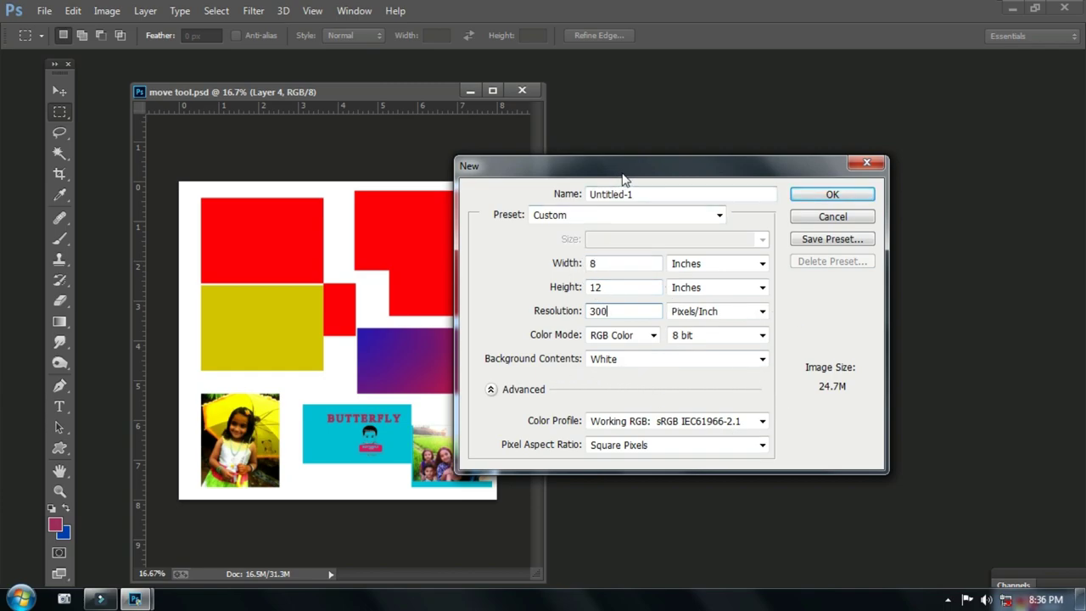
drag(623, 167, 592, 198)
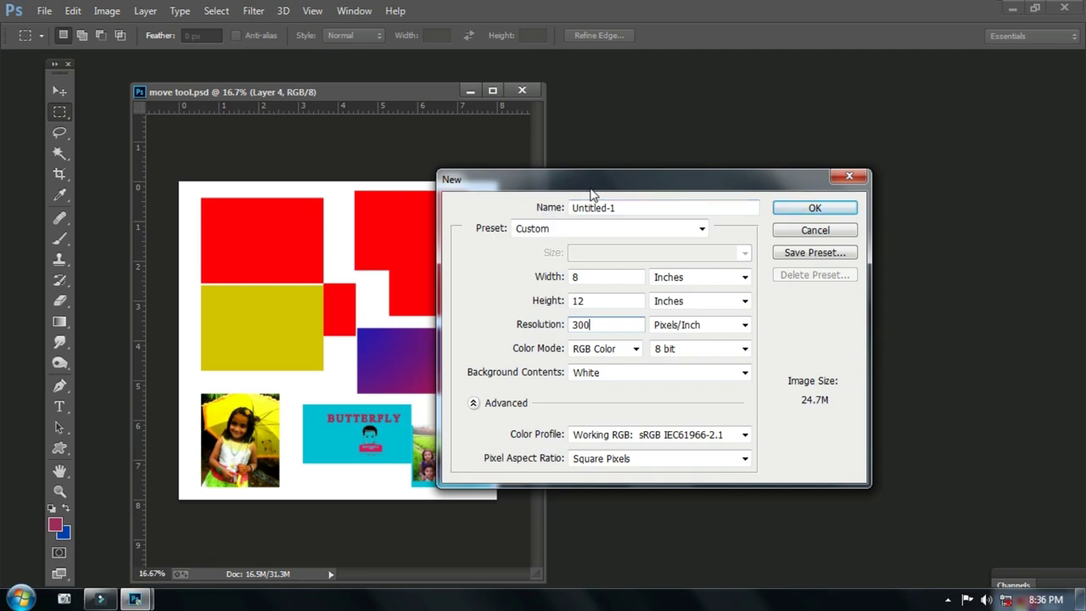
drag(594, 188, 643, 183)
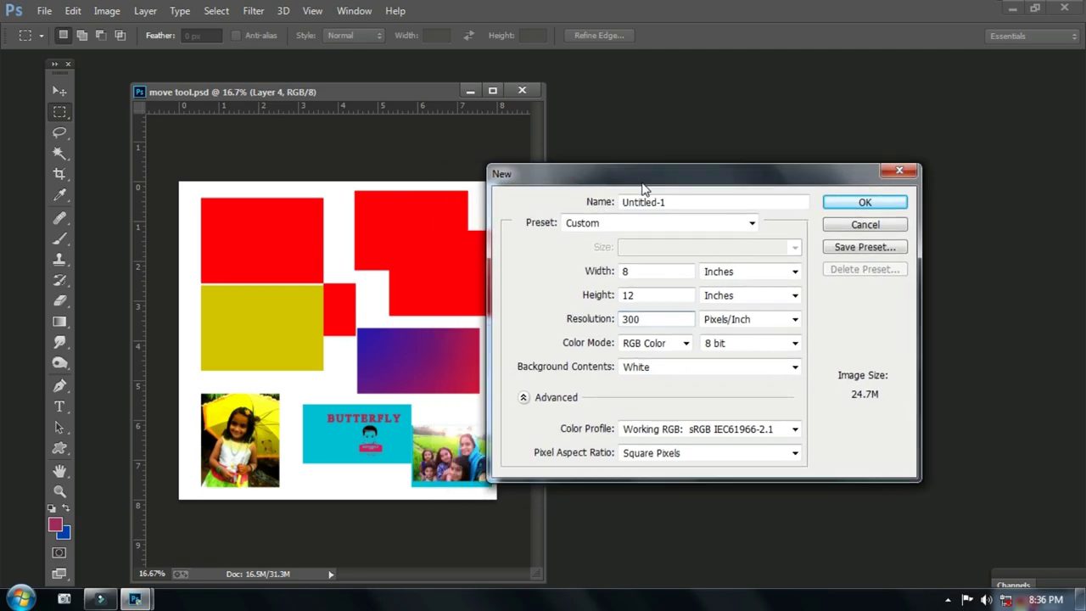
click(862, 205)
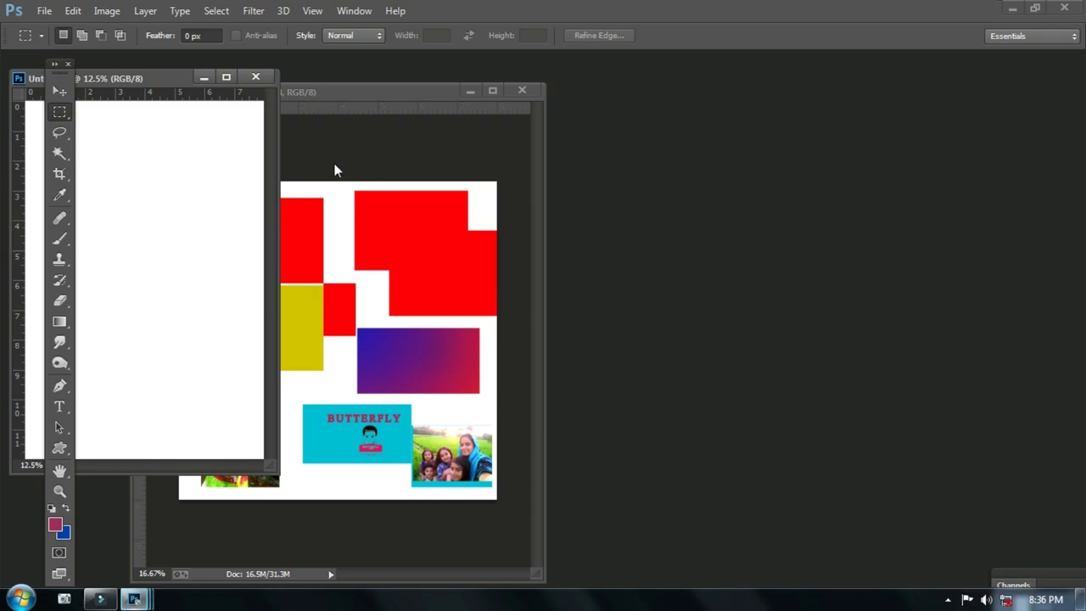
Step: Place Untitled-1 beside move tool.psd and keep the Rectangular Marquee Tool active
drag(146, 75, 735, 125)
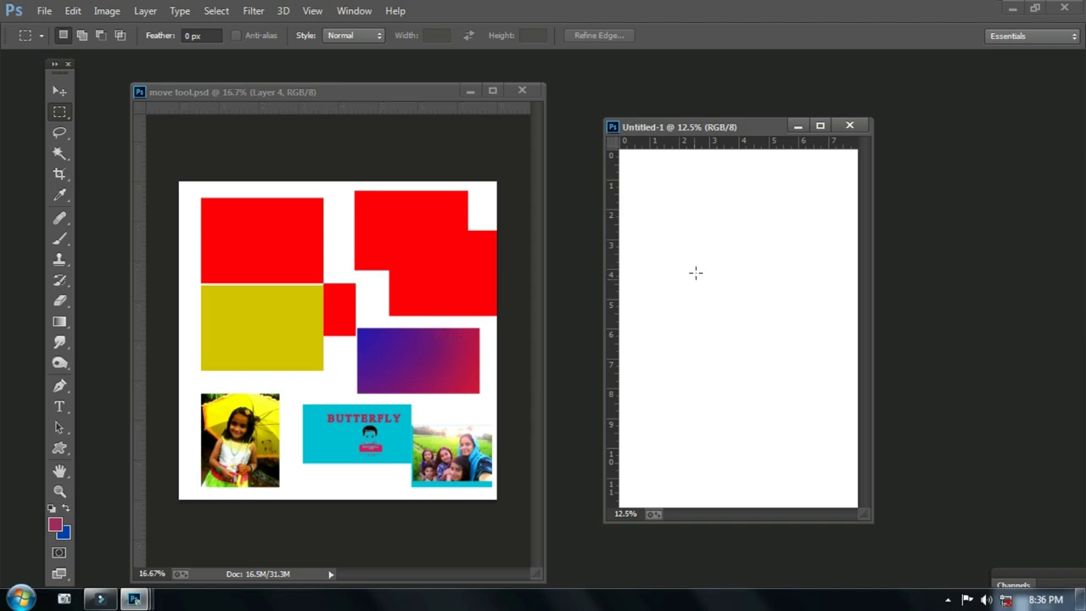
drag(747, 132, 717, 132)
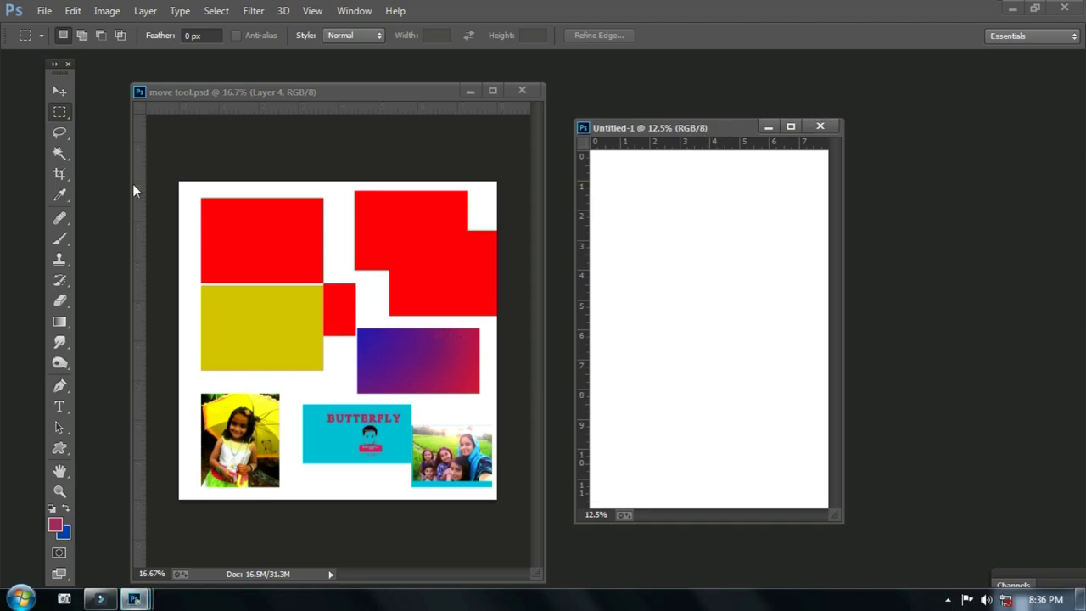
right_click(65, 114)
click(114, 112)
click(57, 116)
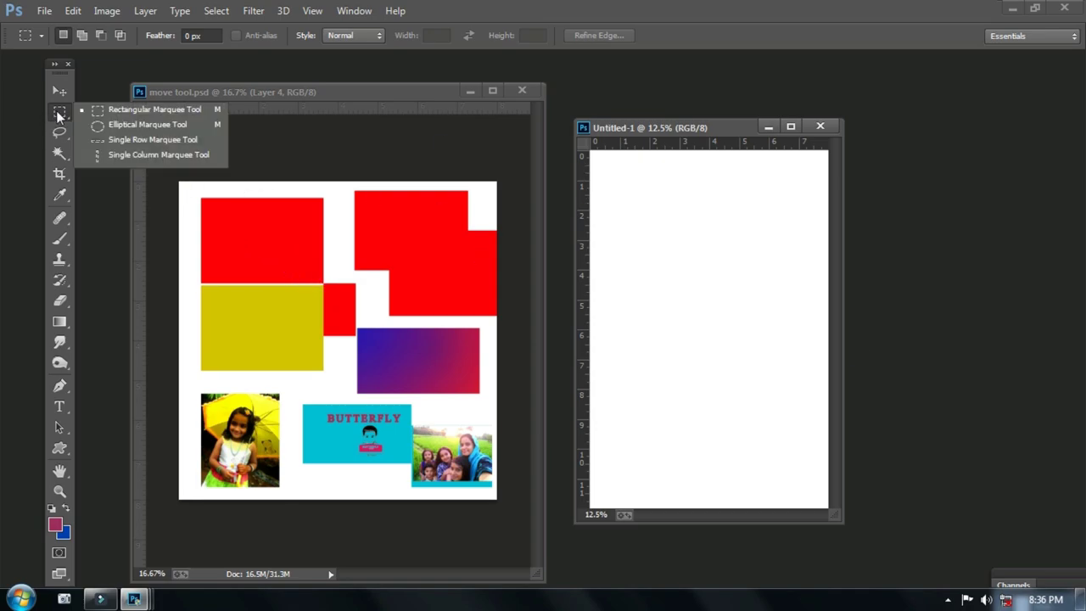
click(119, 114)
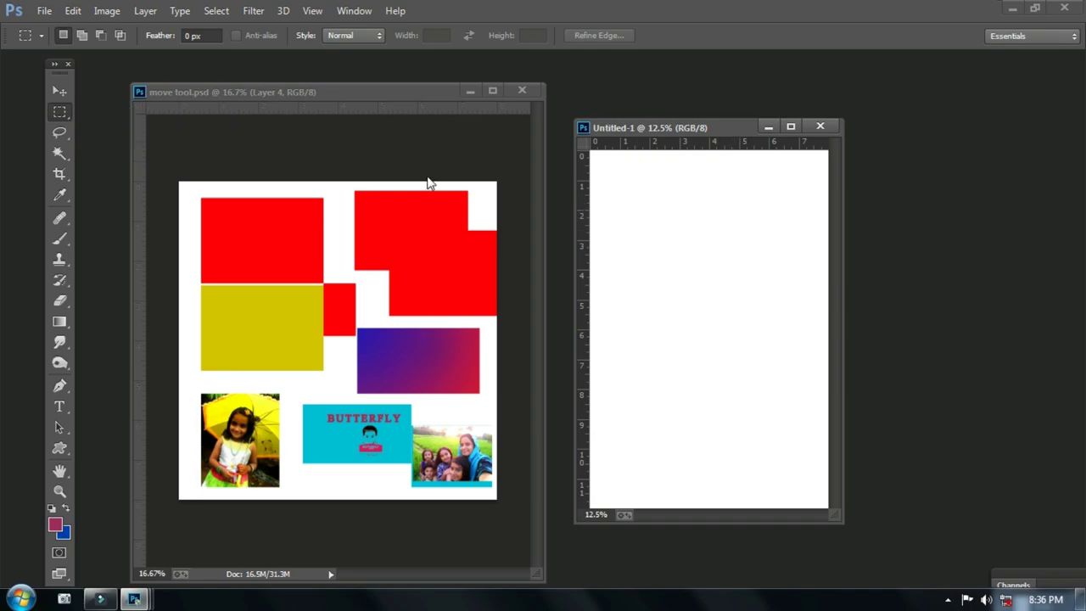
click(63, 116)
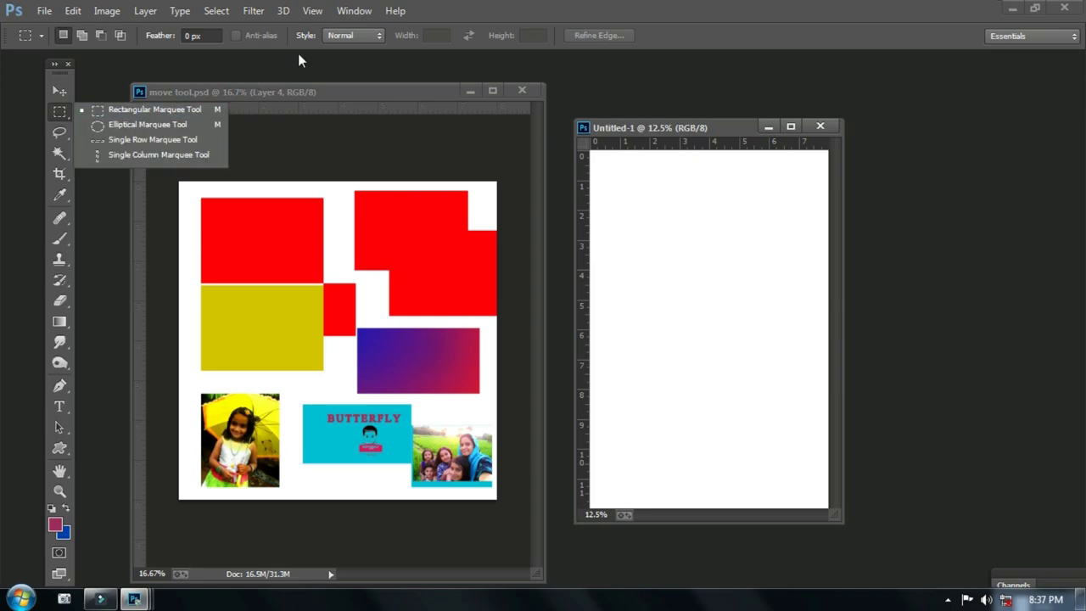
click(356, 13)
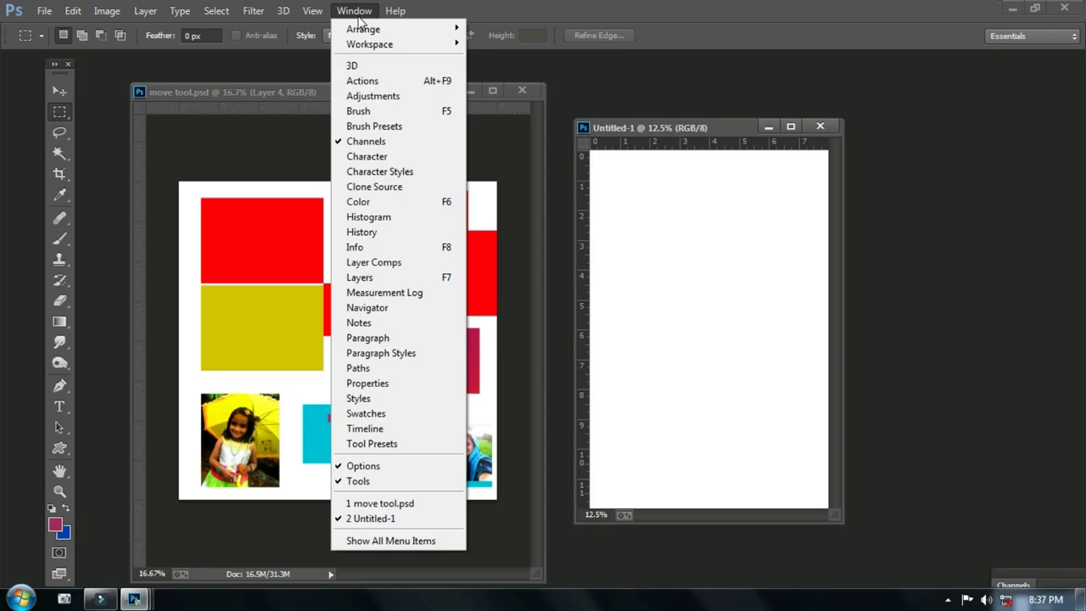
Step: Show the Layers panel docked at the right, with move tool.psd active
click(363, 279)
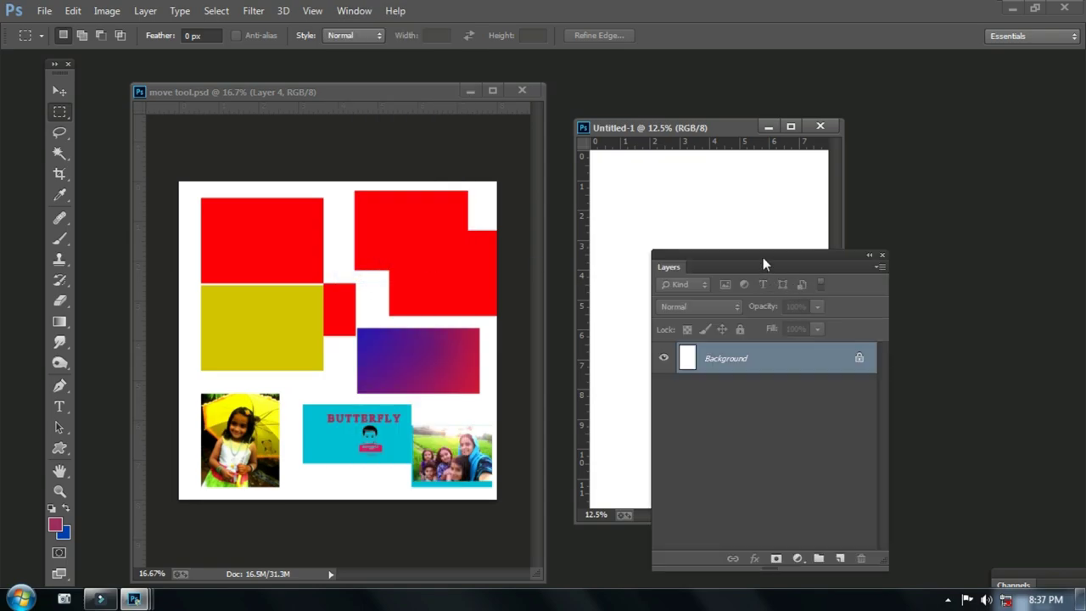
drag(763, 257, 937, 276)
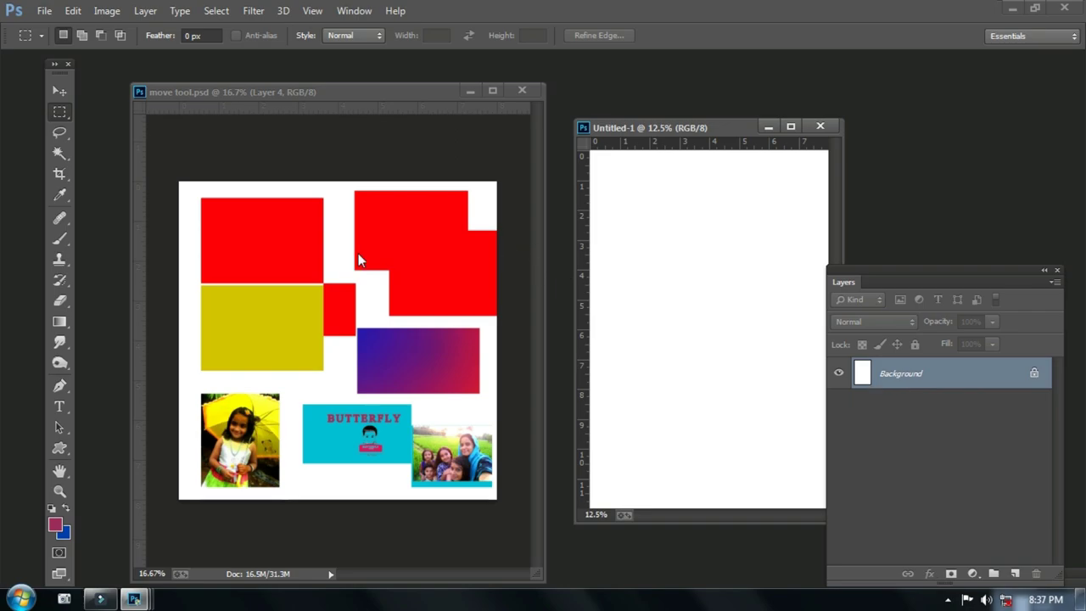
click(279, 288)
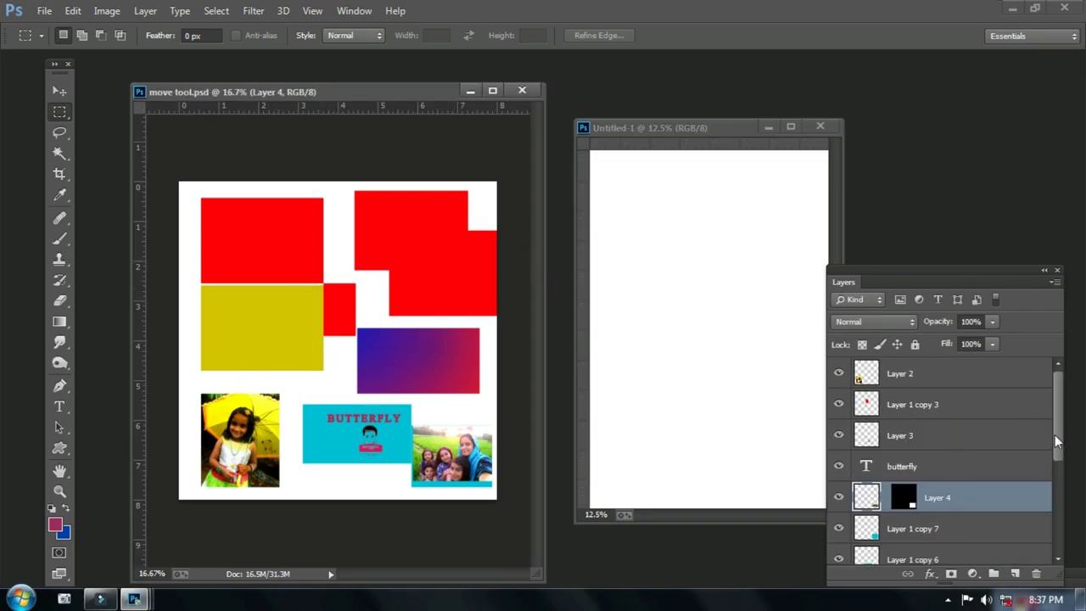
Step: Browse move tool.psd's layers, then make Untitled-1 active and shift its window left
scroll(1059, 466, down, 1)
drag(1060, 466, 1072, 435)
drag(1058, 458, 1055, 548)
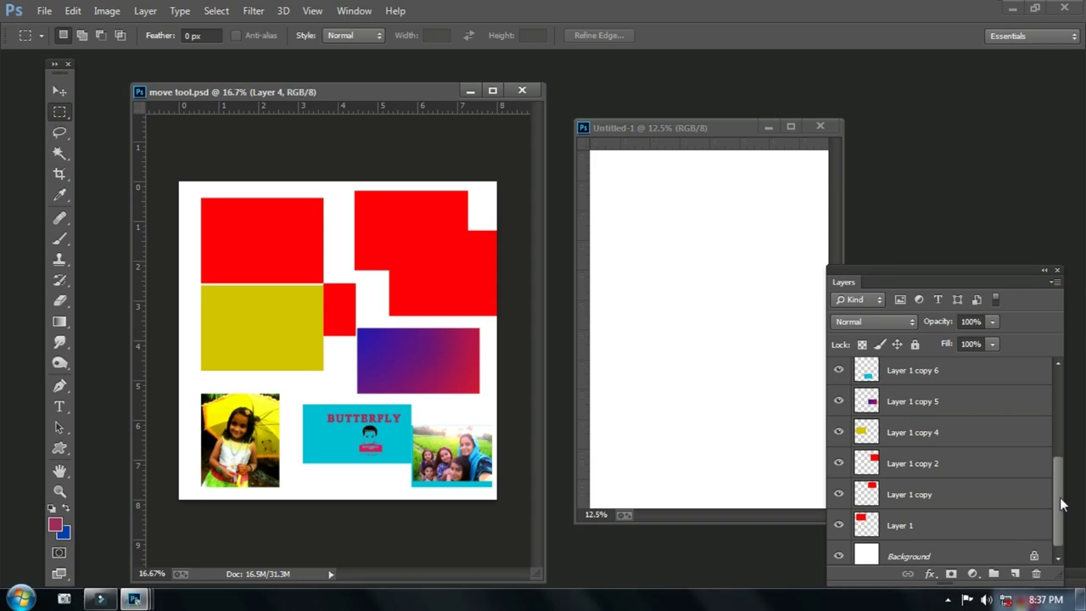
drag(1061, 504, 1058, 458)
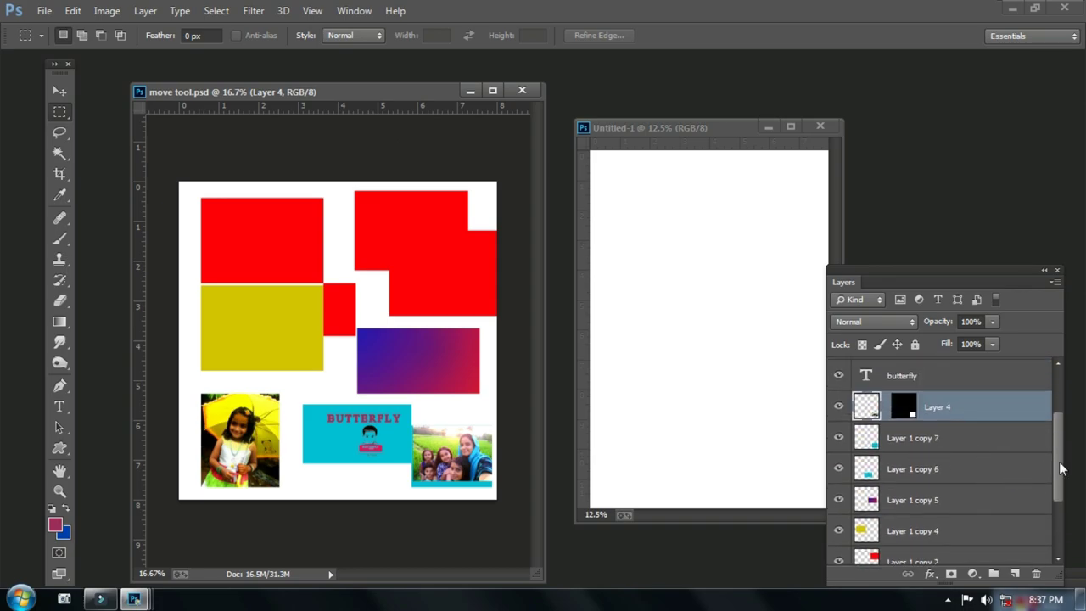
drag(1060, 467, 1061, 411)
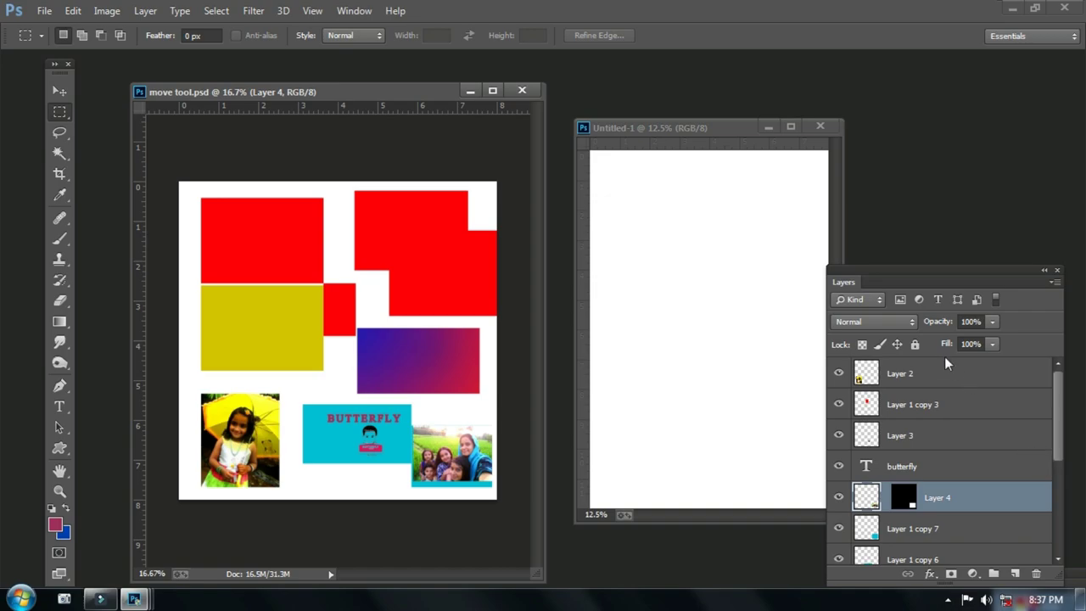
drag(894, 269, 880, 252)
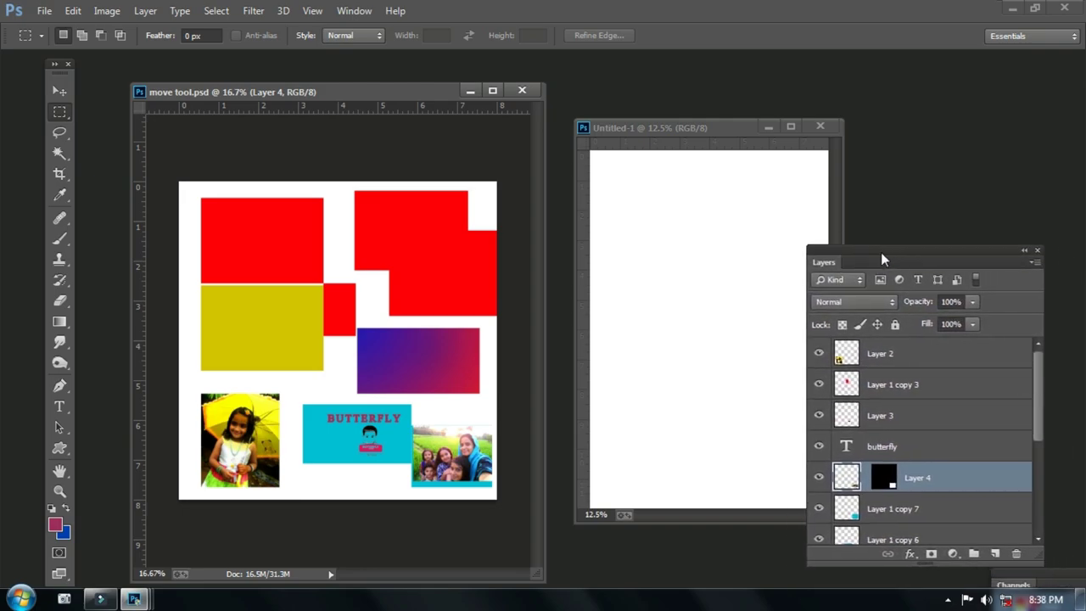
mouse_move(1038, 424)
mouse_down()
mouse_move(1028, 520)
mouse_move(1042, 409)
mouse_up()
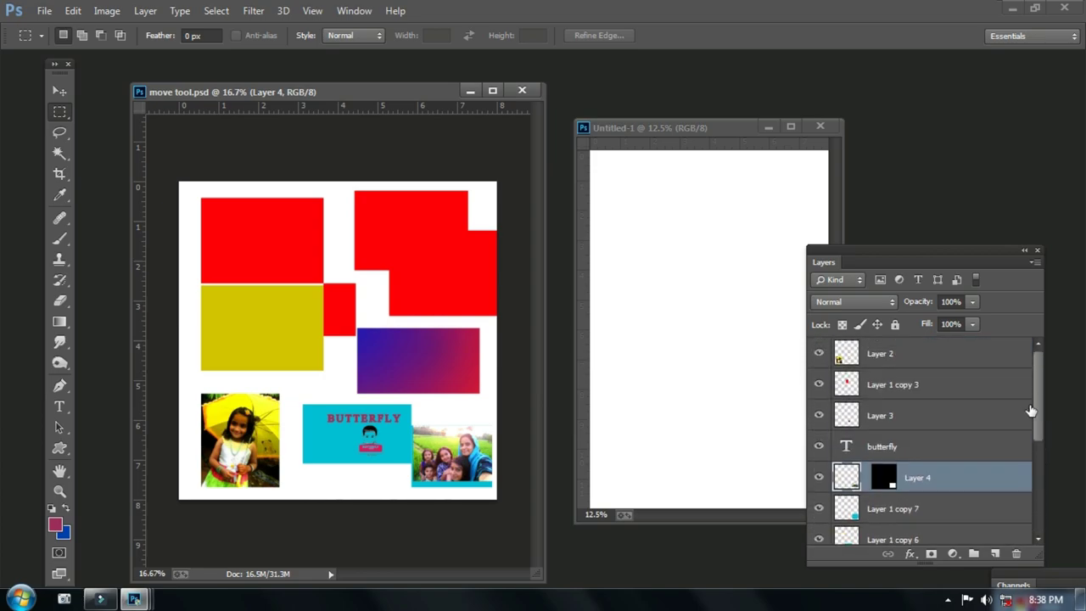
click(689, 151)
drag(707, 128, 652, 133)
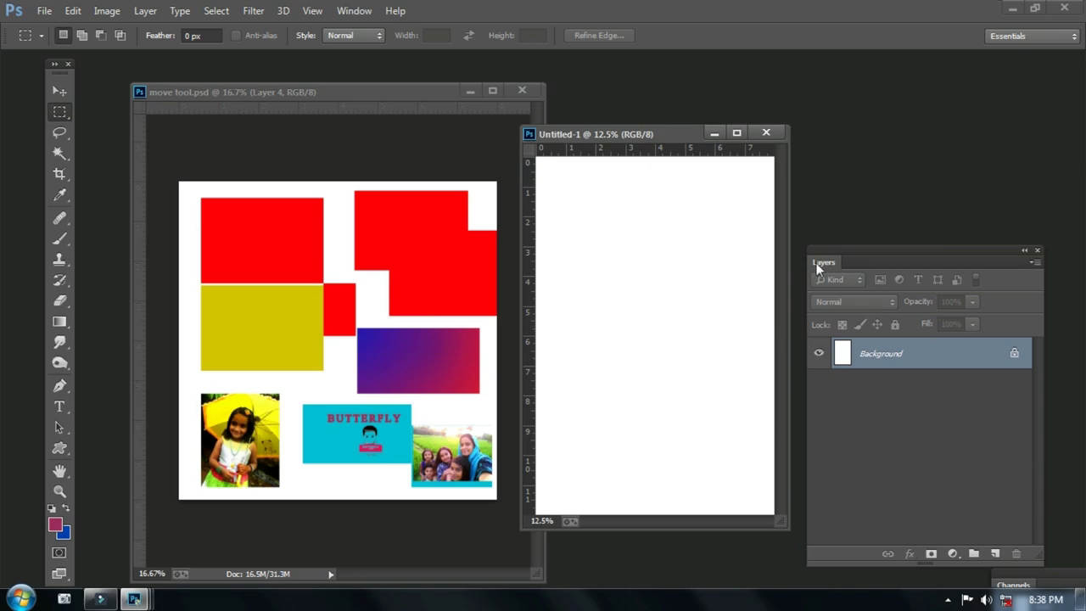
drag(894, 247, 912, 277)
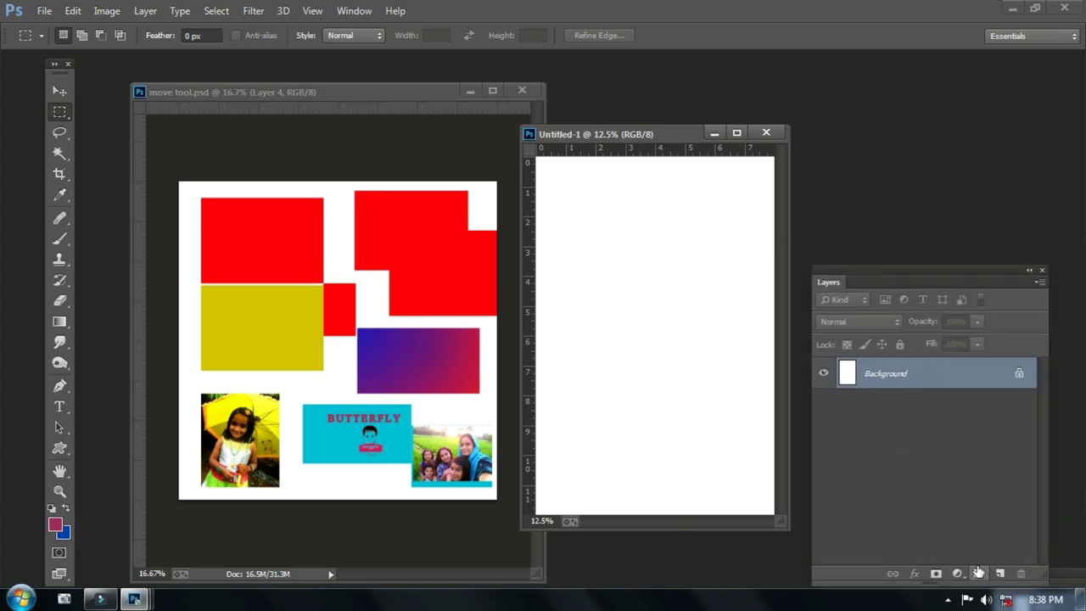
click(355, 11)
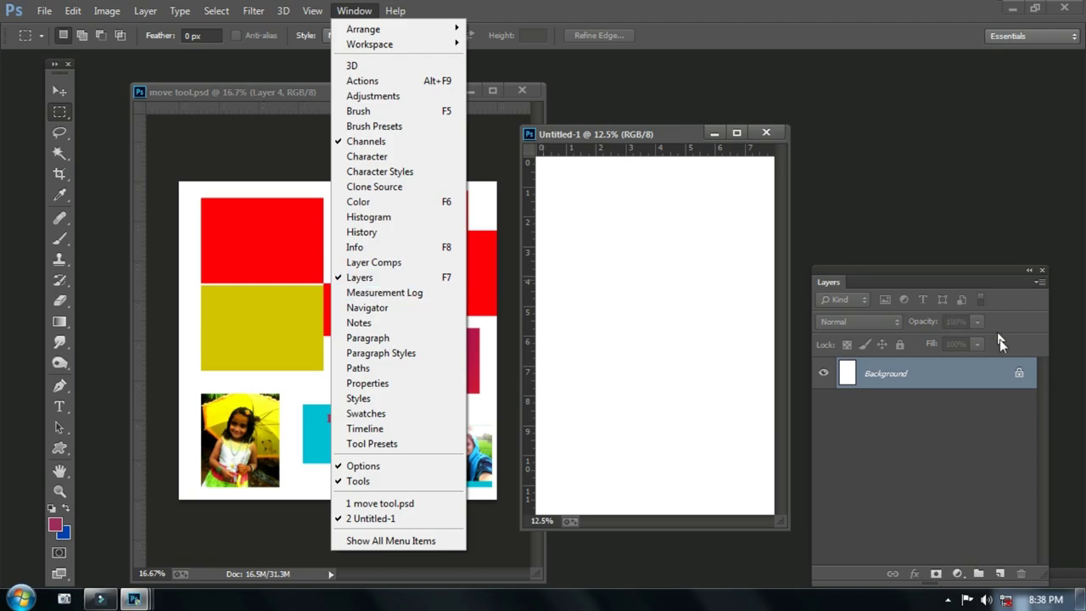
click(911, 272)
mouse_move(922, 272)
mouse_down()
mouse_move(872, 262)
mouse_move(904, 281)
mouse_up()
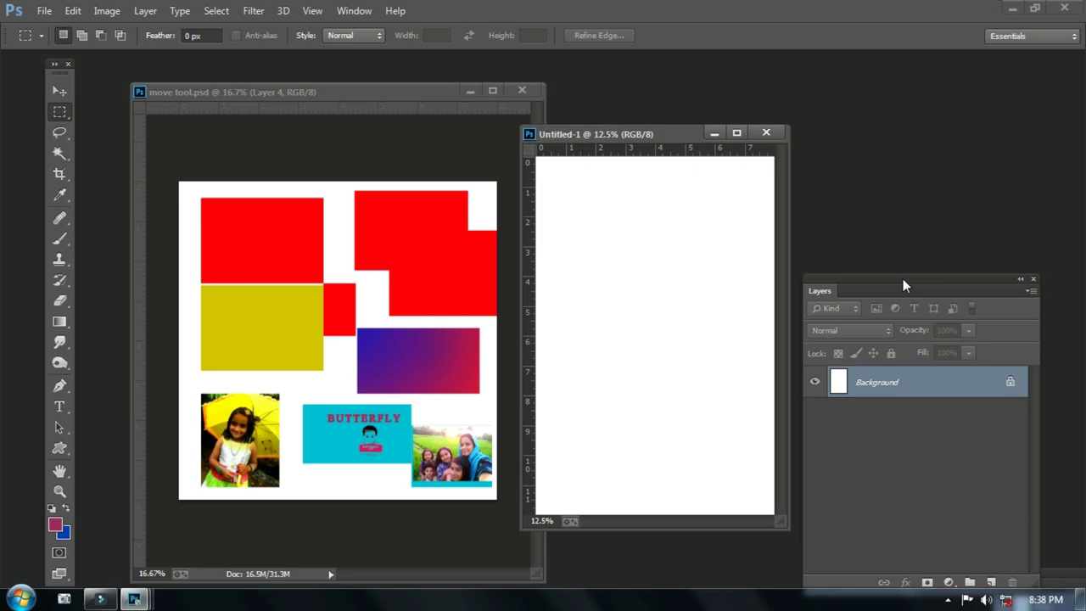
drag(859, 275, 891, 277)
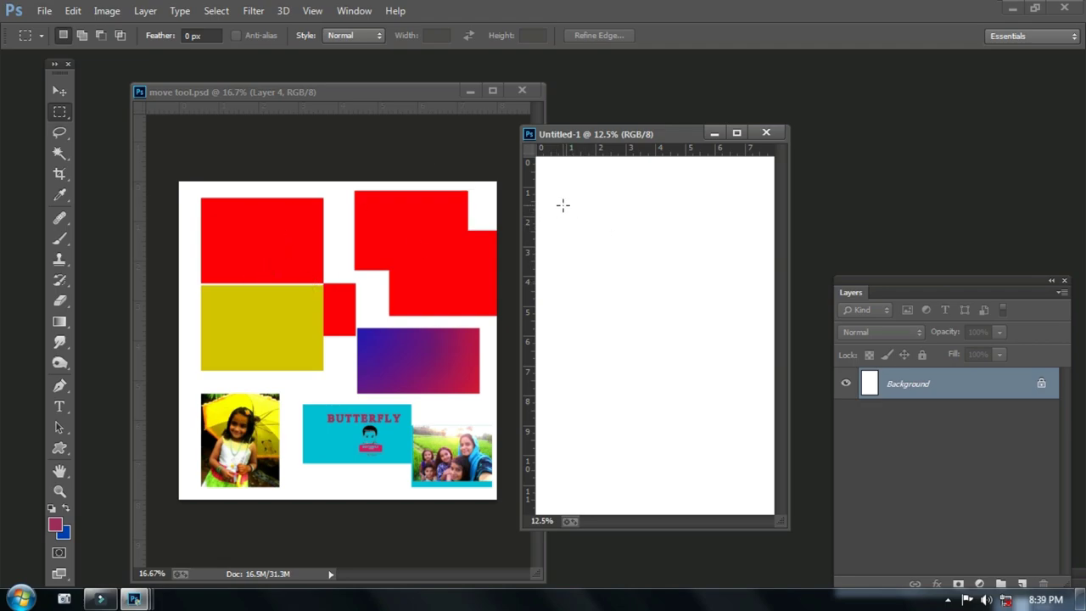
Step: Draw a roughly 4.9 × 2.9 inch rectangular selection near Untitled-1's top, then show the Window menu
drag(564, 201, 693, 281)
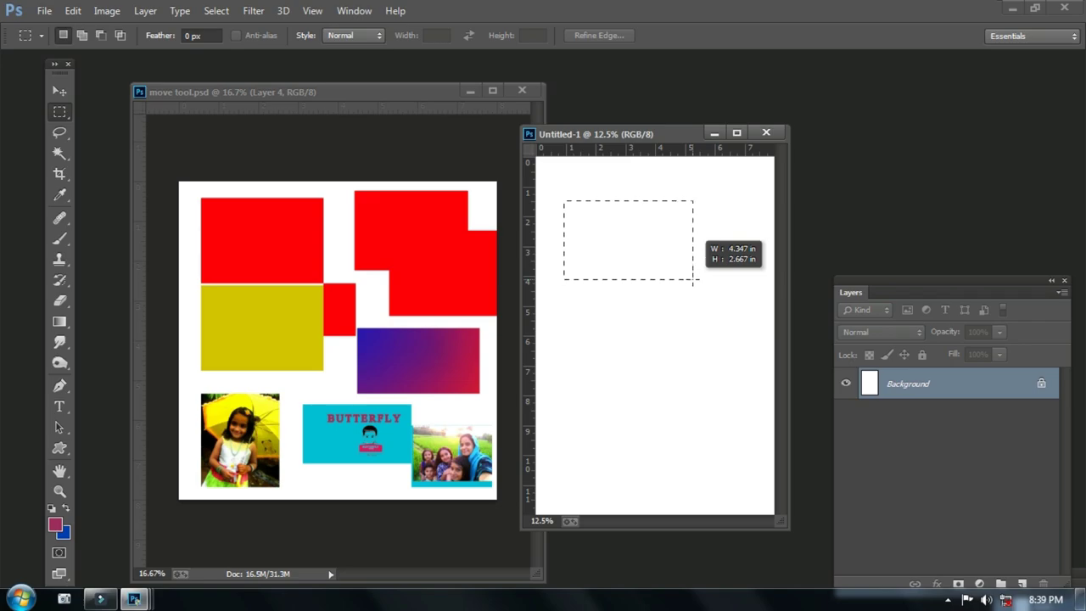
drag(693, 281, 710, 287)
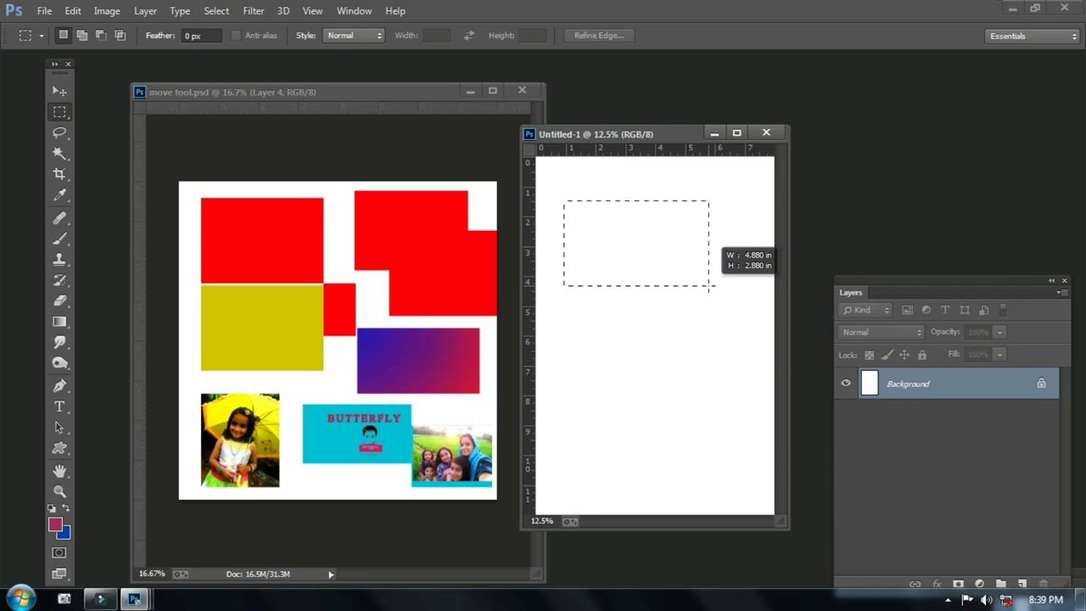
drag(709, 286, 710, 287)
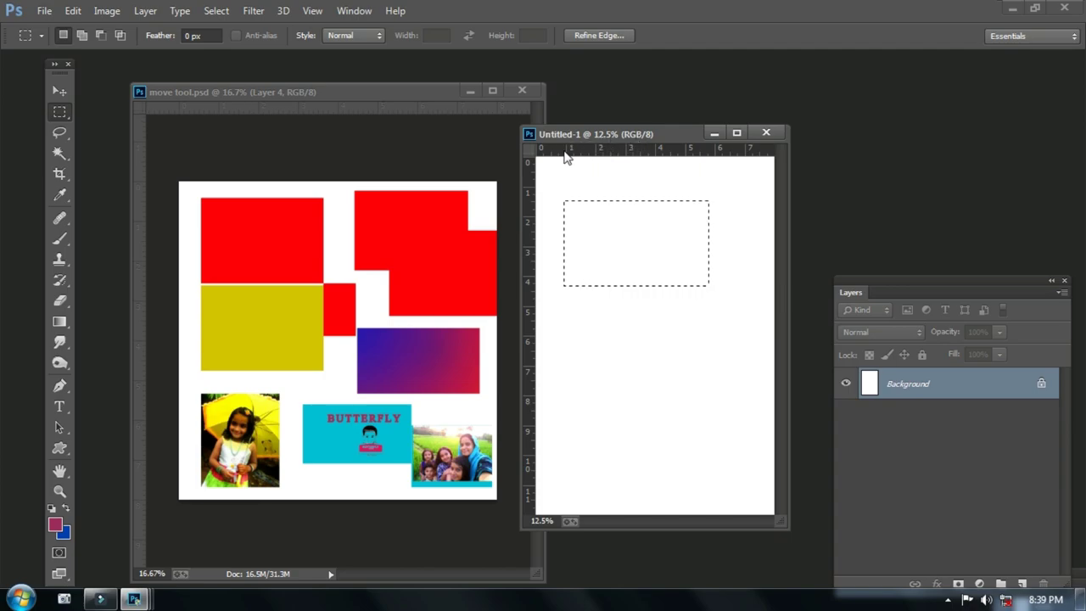
mouse_move(653, 135)
mouse_down()
mouse_move(629, 152)
mouse_move(645, 153)
mouse_up()
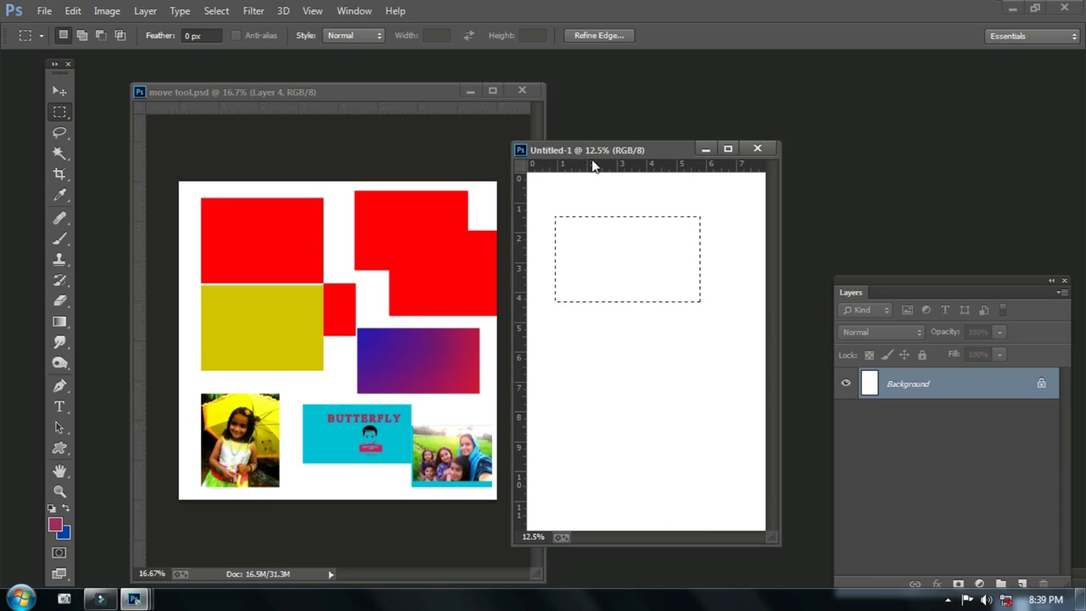
click(352, 11)
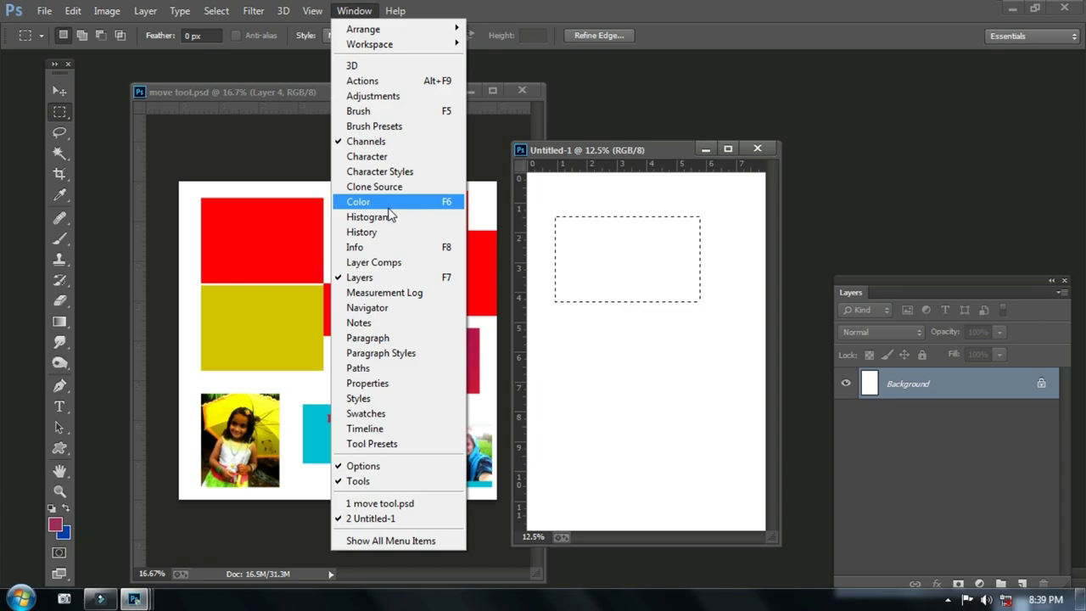
Step: Look through the View and Window menus, then close them without choosing a command
mouse_move(313, 9)
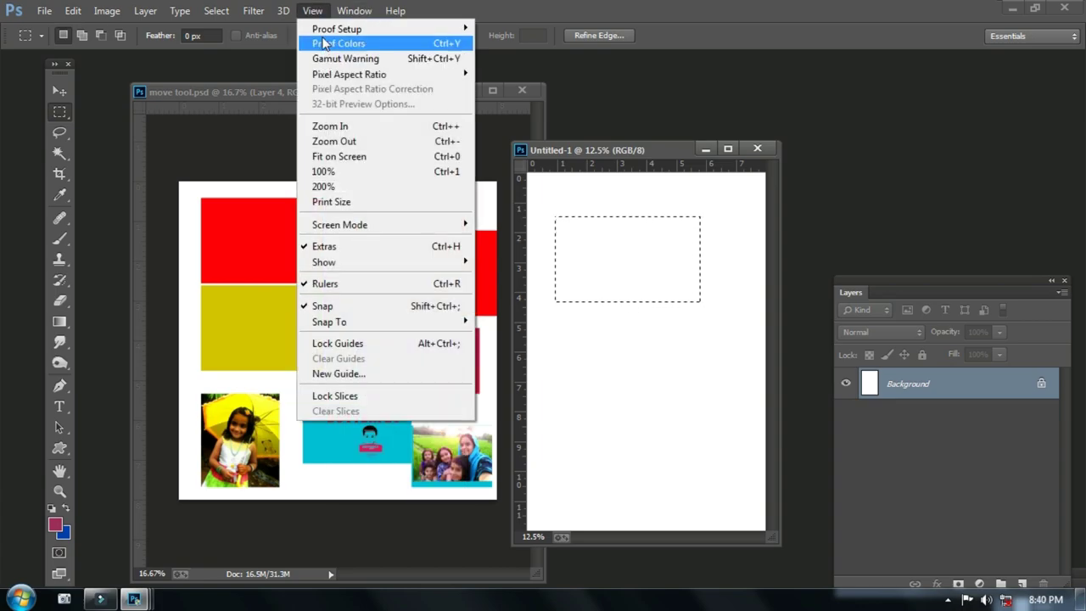
mouse_move(351, 12)
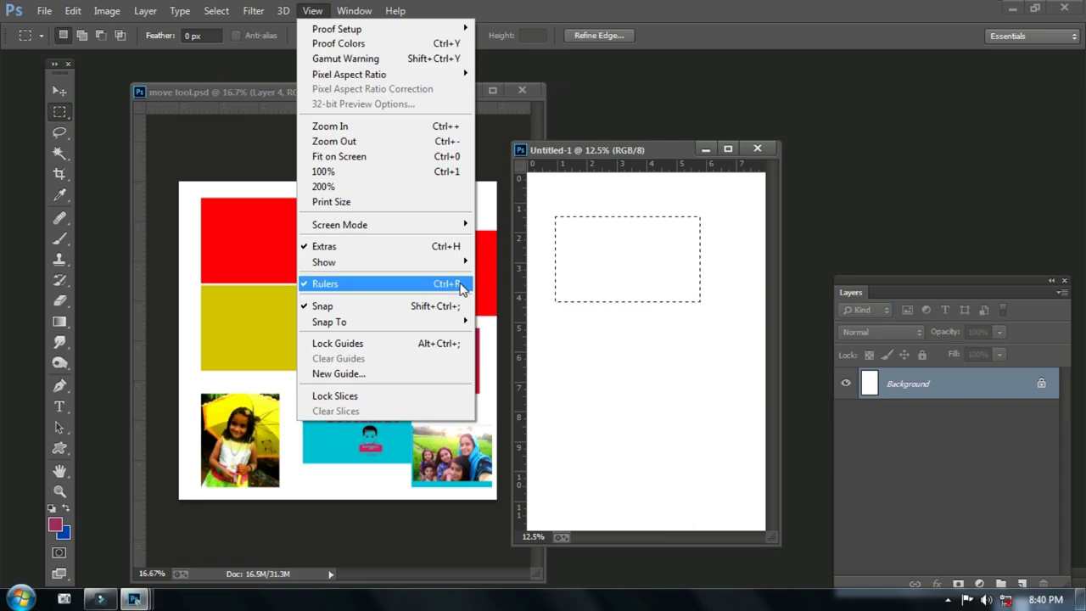
click(663, 178)
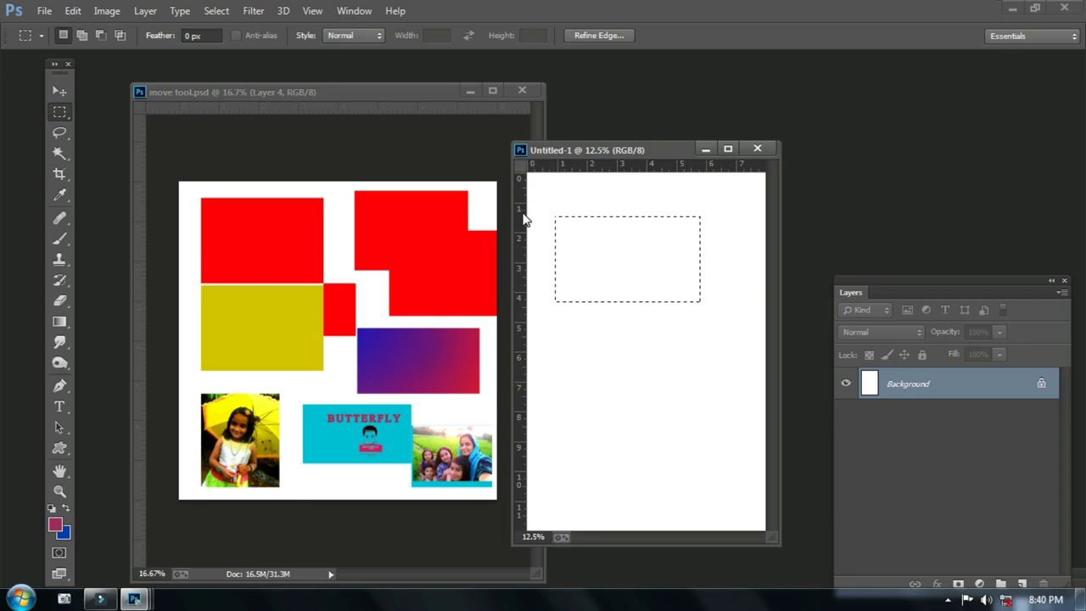
Step: Add a vertical guide at 0 in with View > New Guide
click(312, 12)
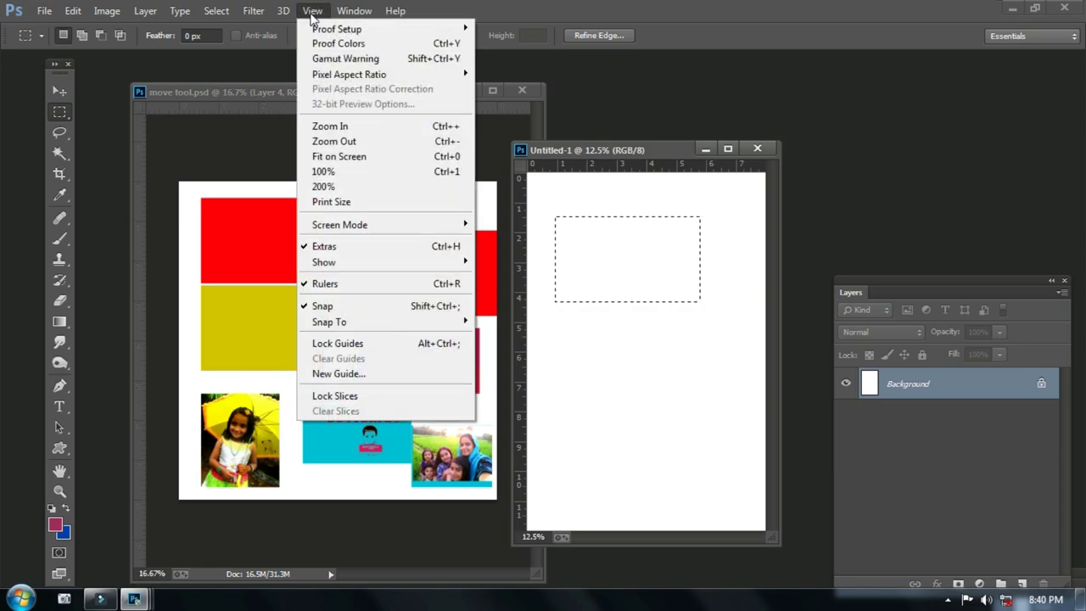
mouse_move(321, 265)
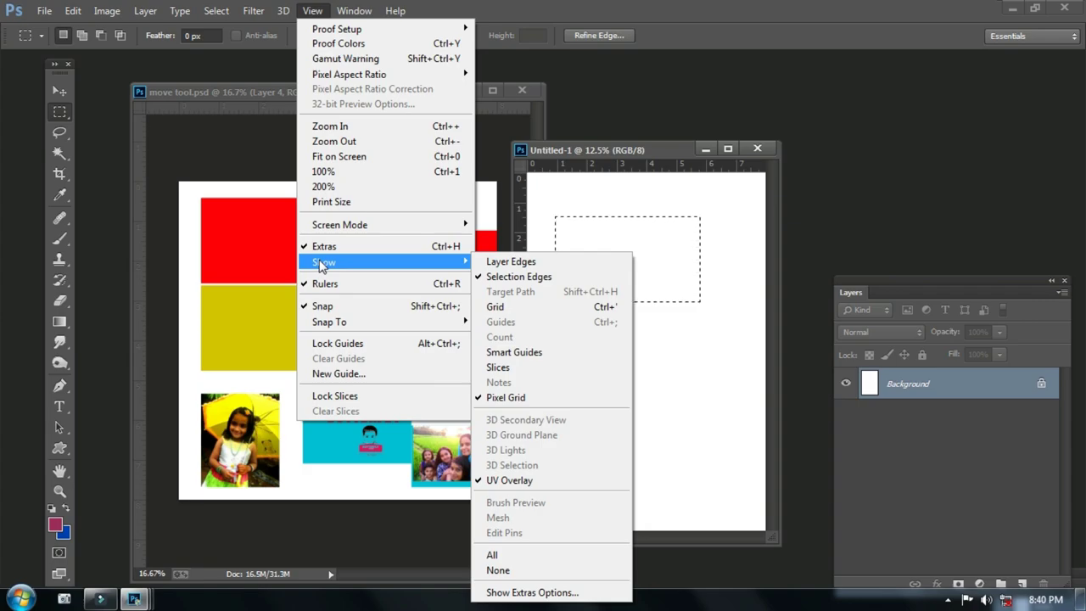
click(346, 374)
click(608, 198)
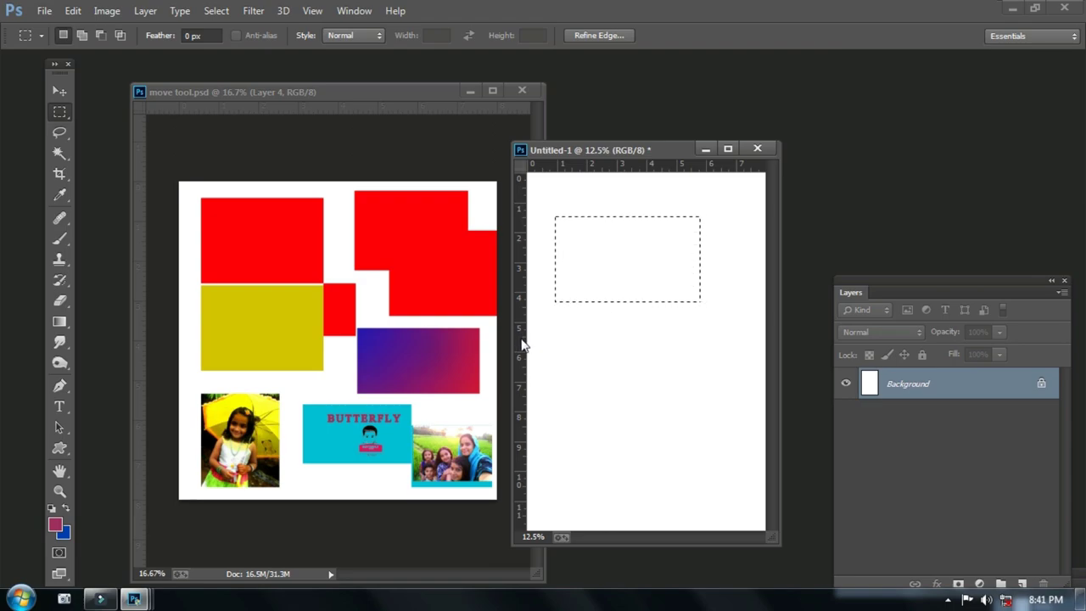
Step: Pull a vertical guide to 0.933 in and clear the rectangular selection
drag(522, 344, 556, 341)
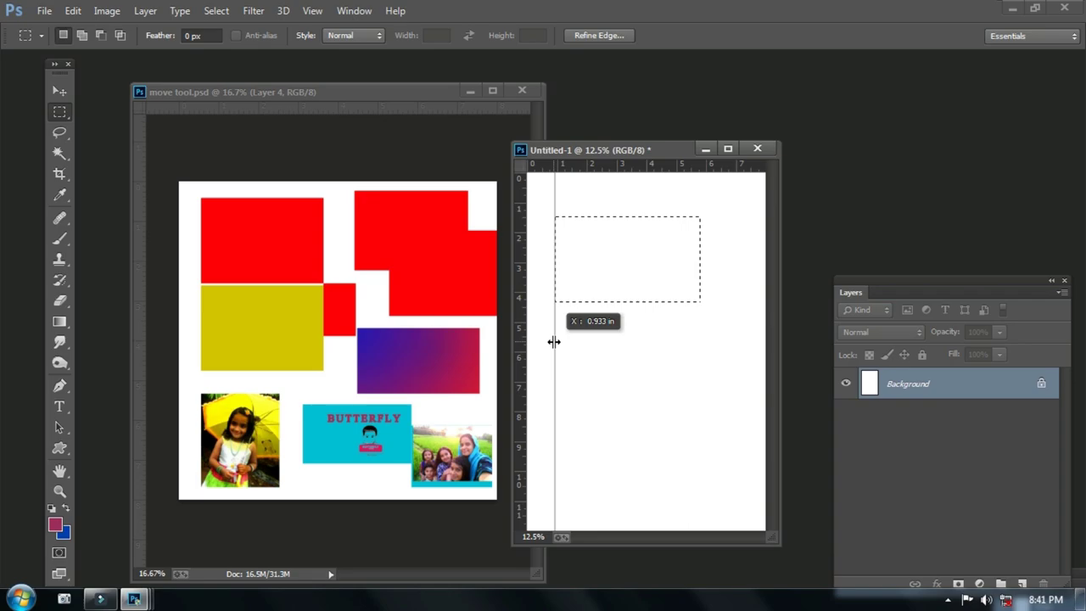
drag(554, 341, 554, 340)
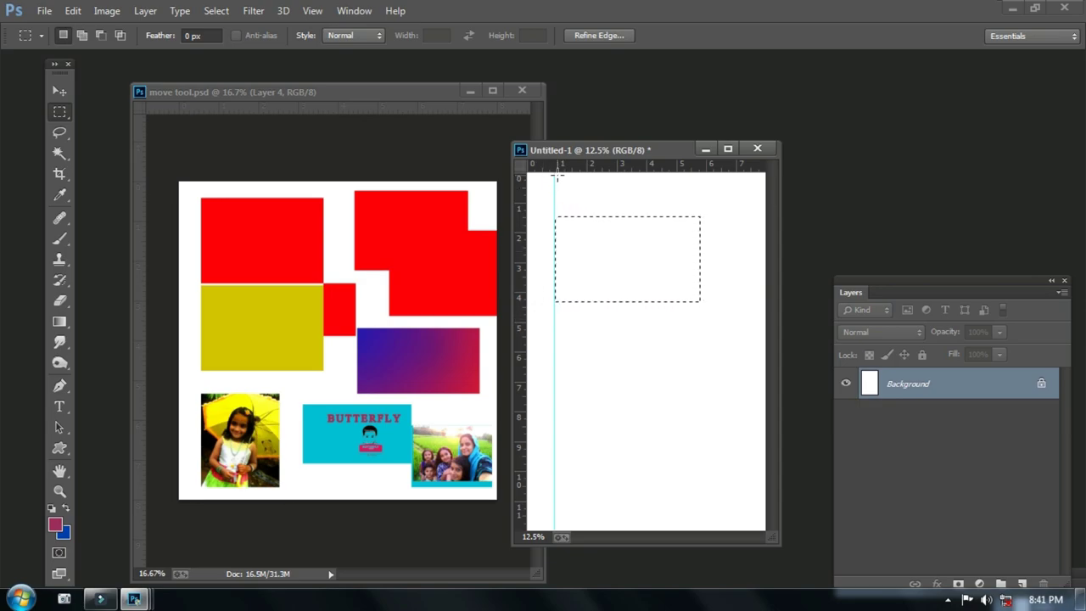
drag(555, 178, 559, 186)
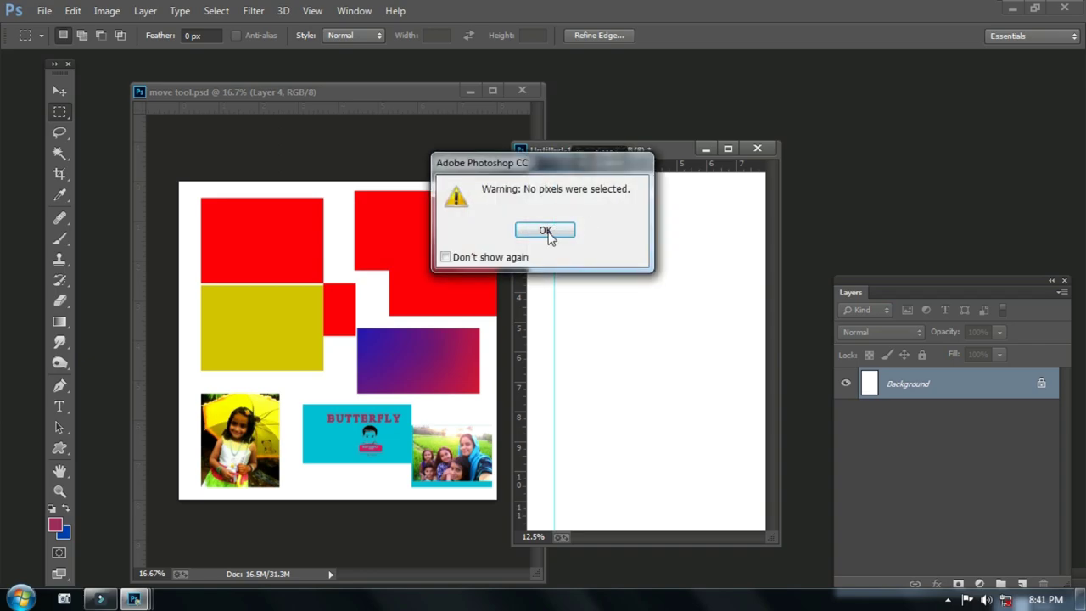
click(556, 230)
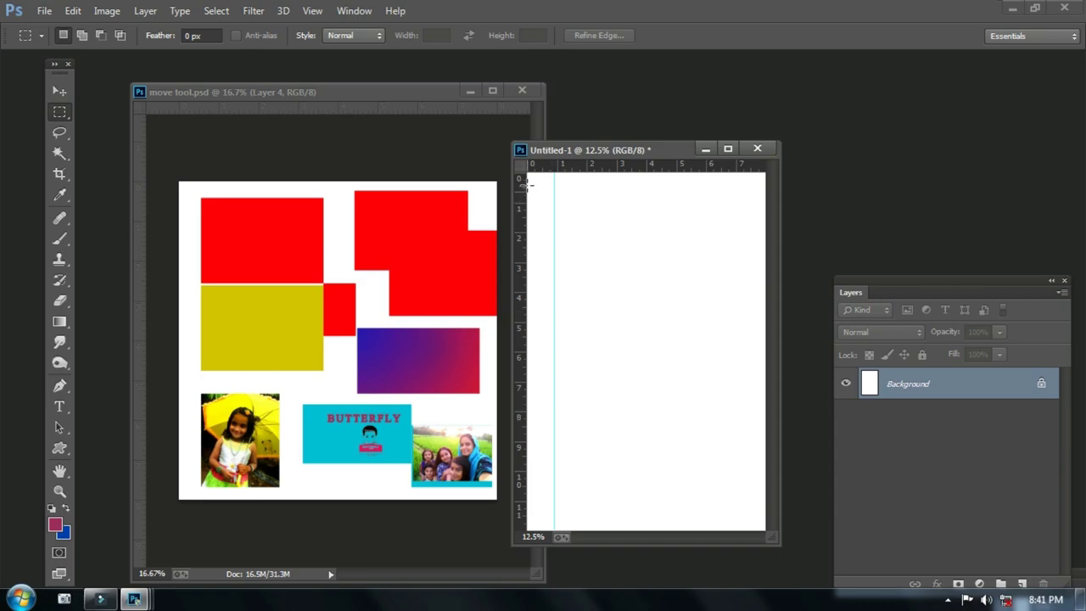
Step: Move and enlarge the Untitled-1 window, then add and undo a guide at 8 in
drag(672, 150, 474, 143)
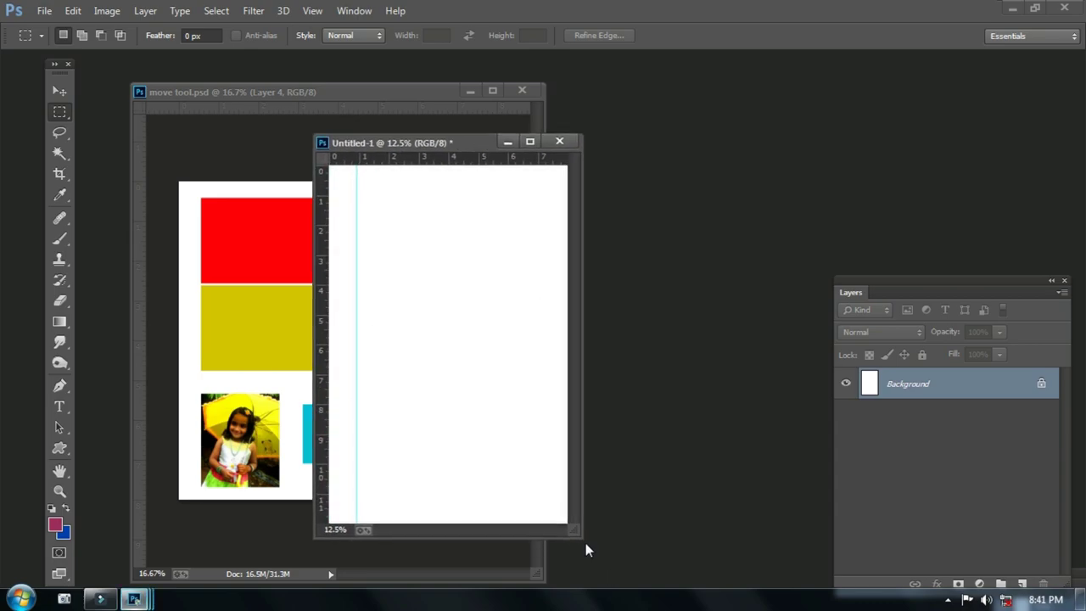
drag(584, 537, 708, 605)
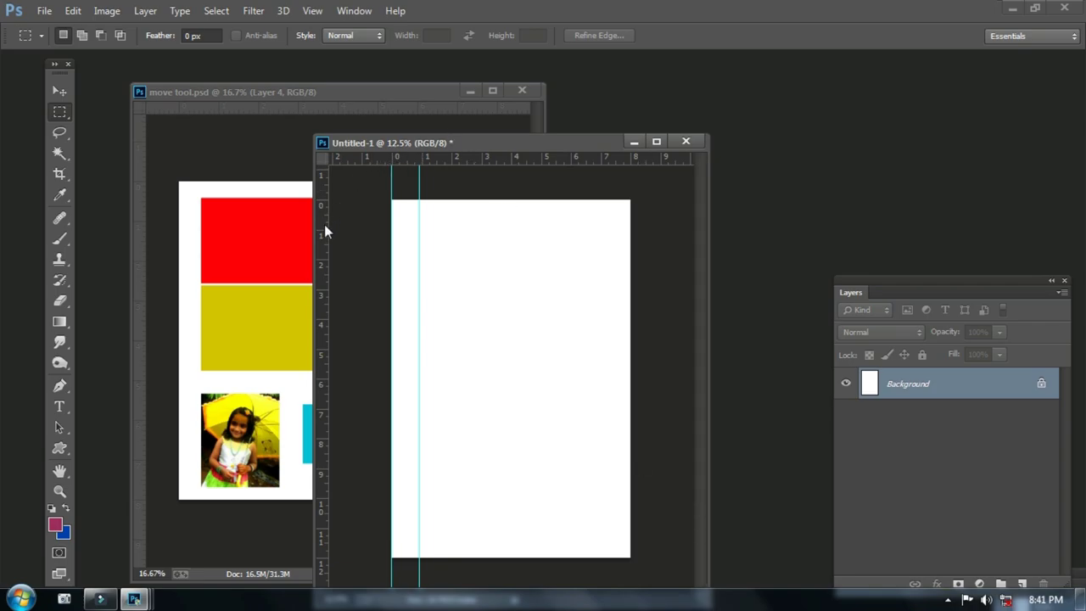
drag(325, 224, 625, 231)
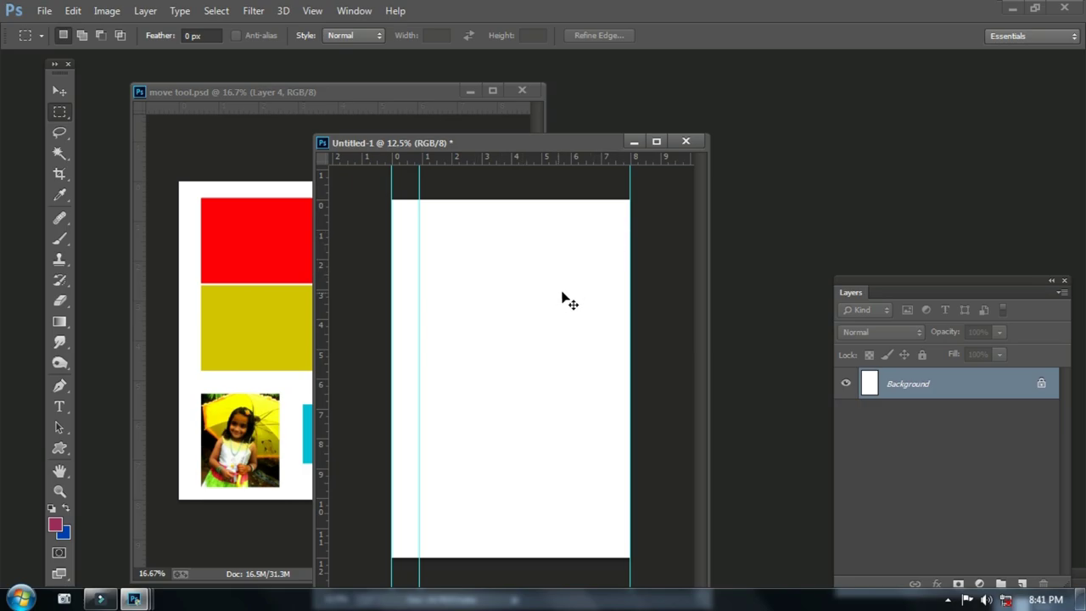
key(ctrl+z)
key(ctrl+z)
key(ctrl+z)
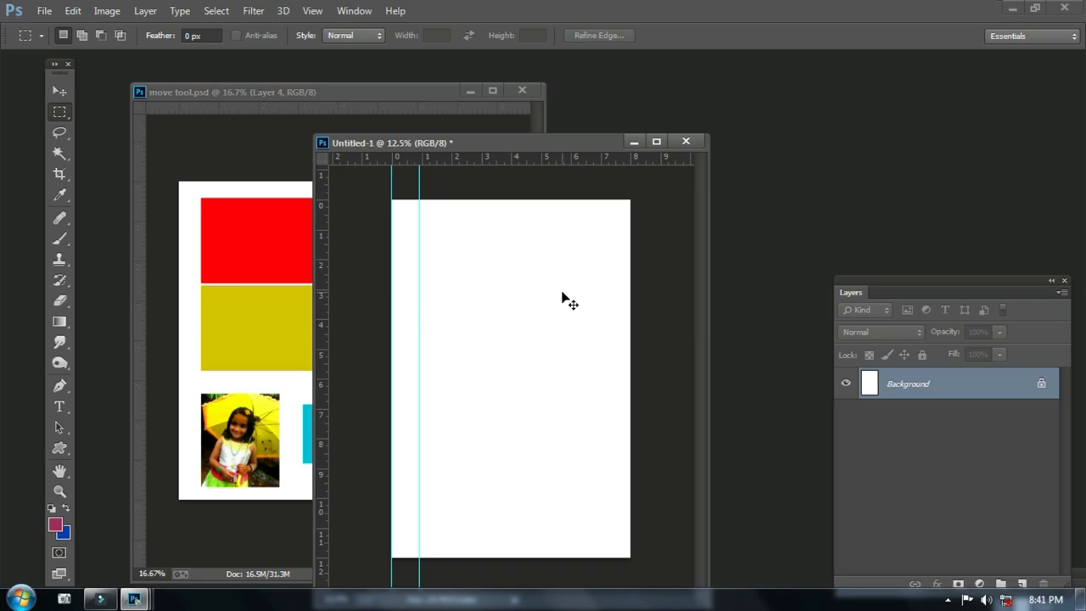
Step: Look through the File and Edit menus to find Step Backward
click(44, 12)
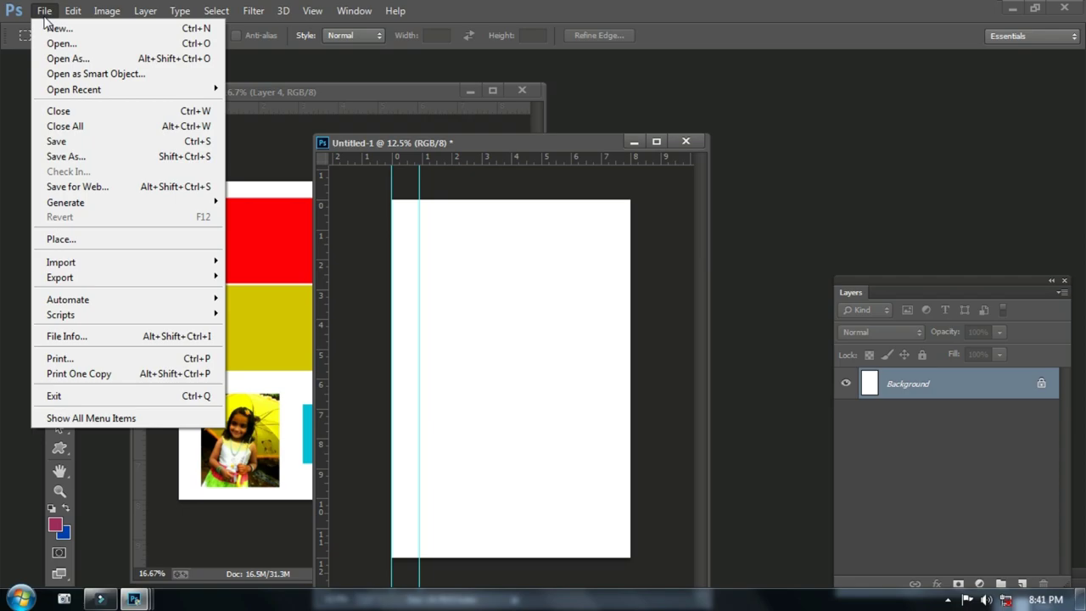
mouse_move(69, 15)
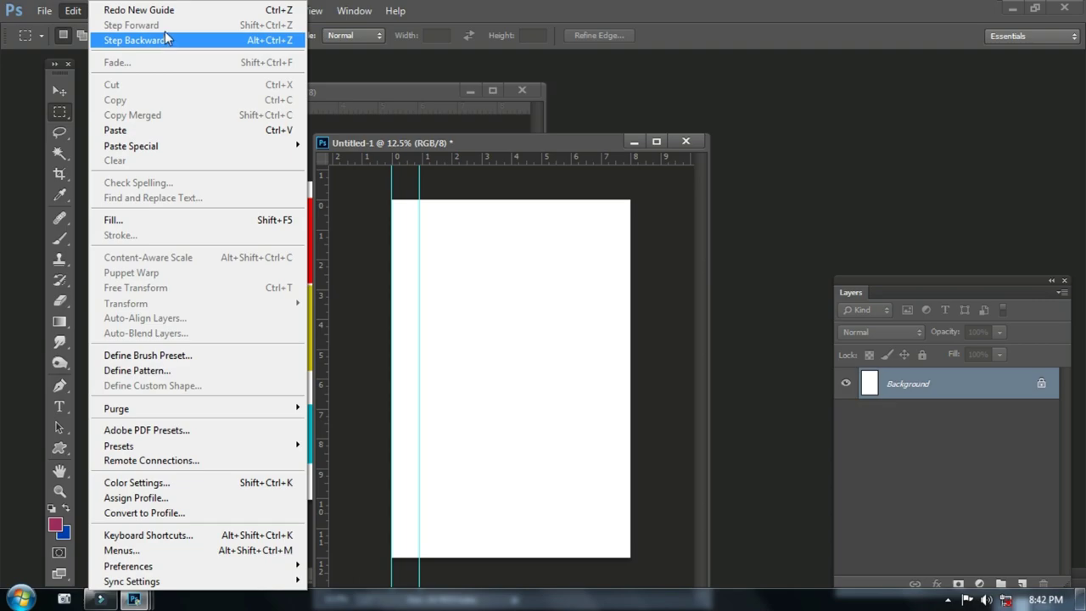
Step: Close the Window menu, hide the guides with Ctrl+;, and deselect the page
mouse_move(354, 10)
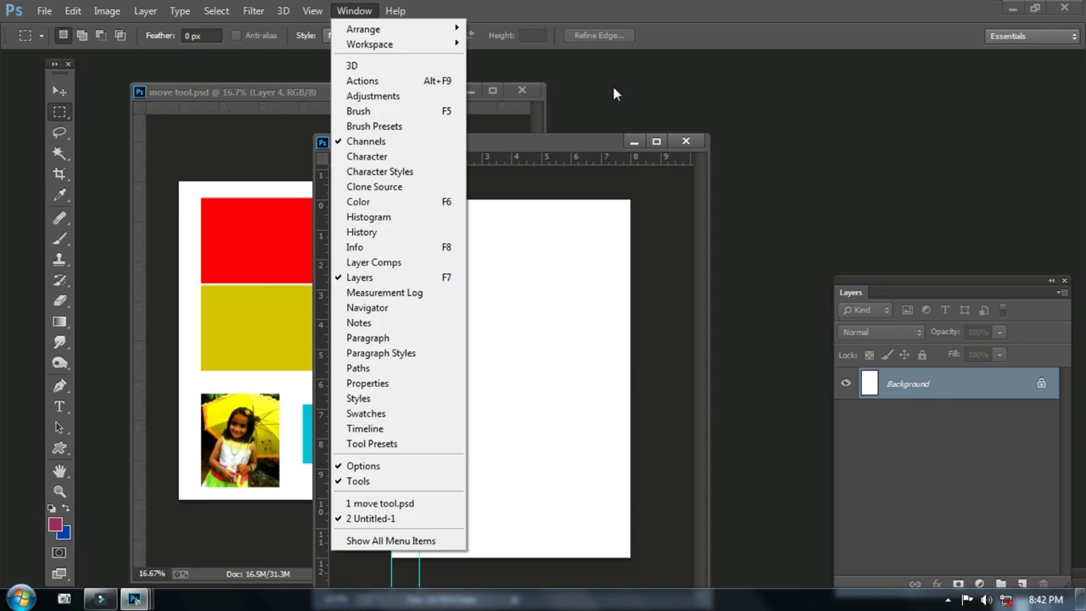
click(590, 94)
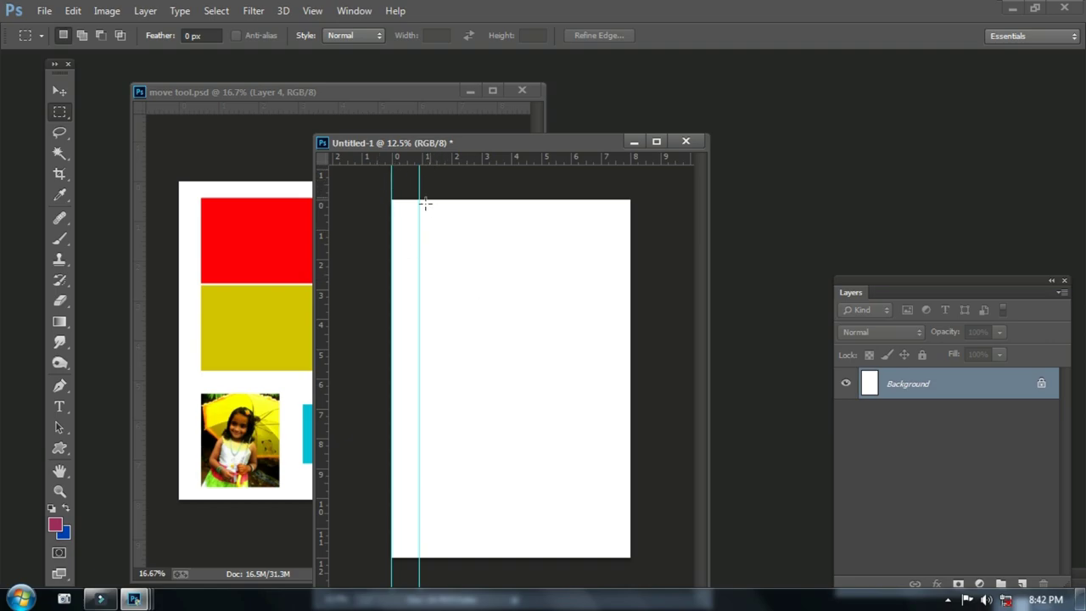
drag(420, 243, 565, 328)
key(ctrl+semicolon)
click(434, 293)
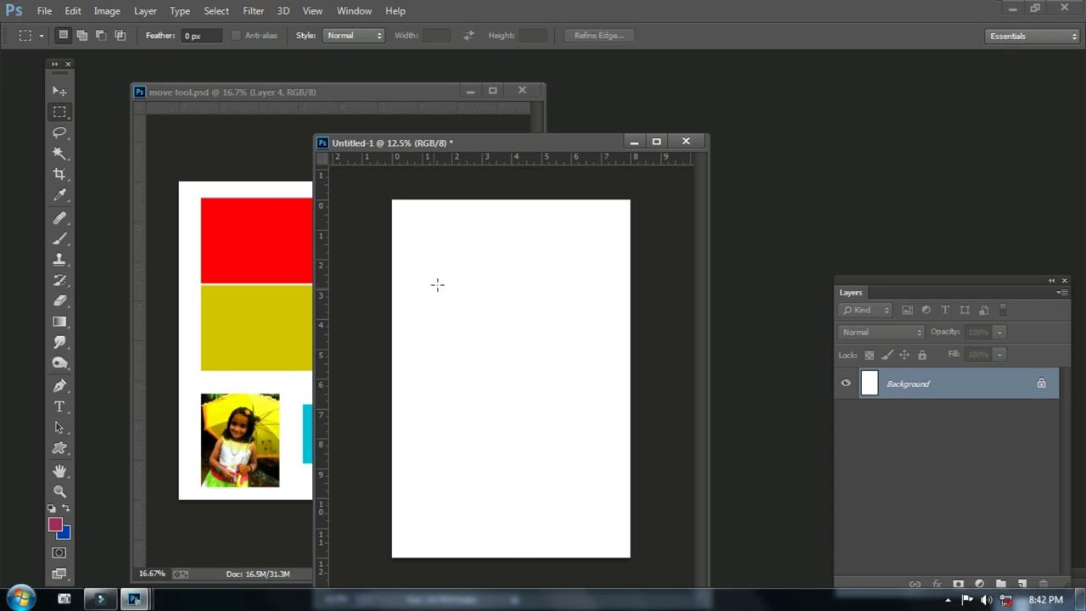
Step: Shift the Untitled-1 window slightly right and pull the Layers panel left beside it
drag(419, 240, 588, 350)
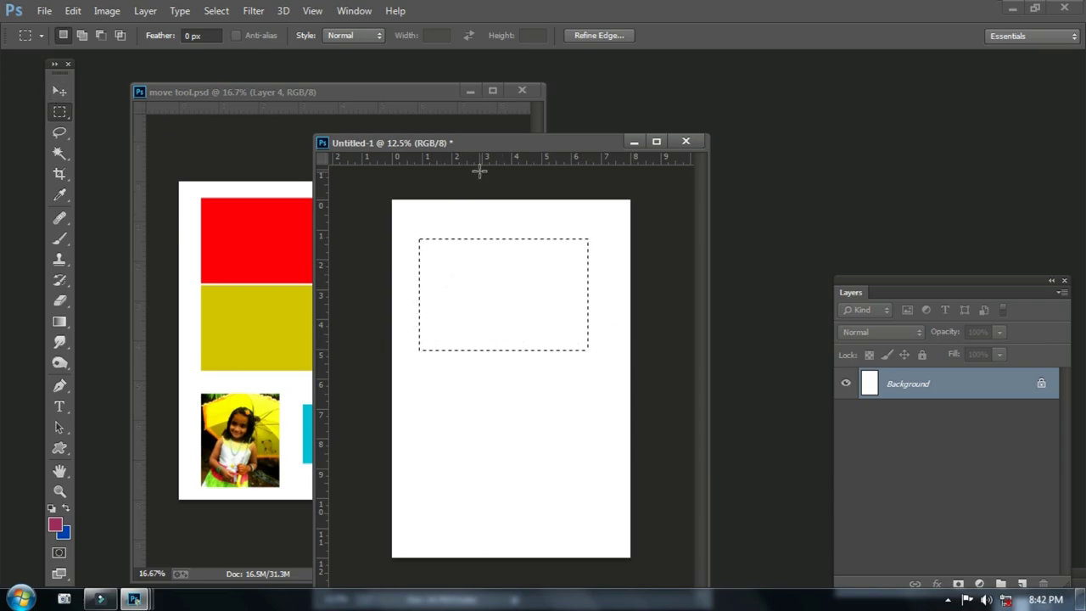
drag(486, 142, 509, 147)
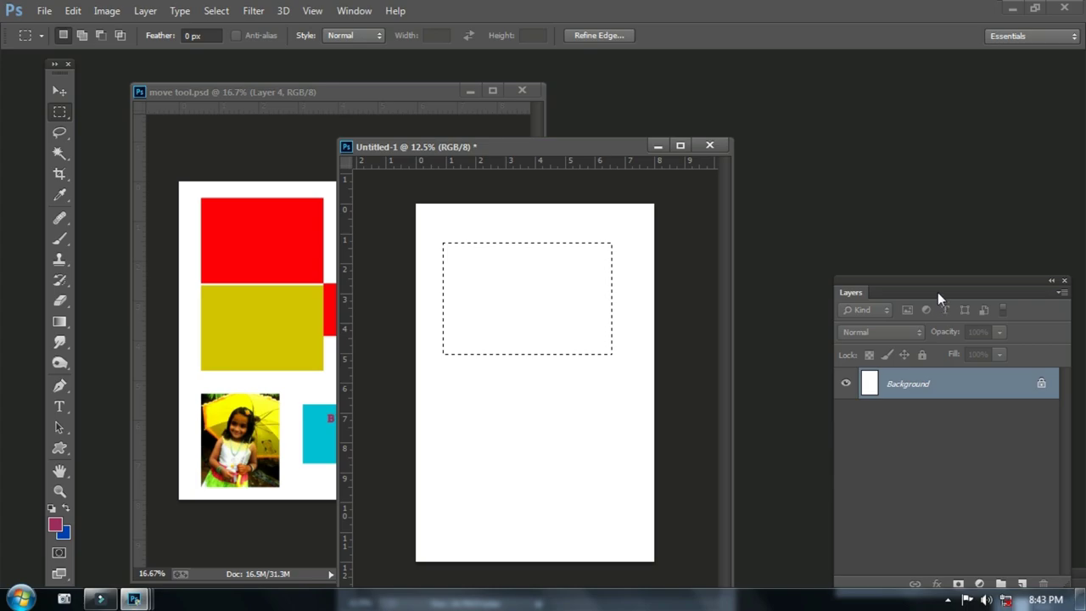
drag(935, 280, 862, 282)
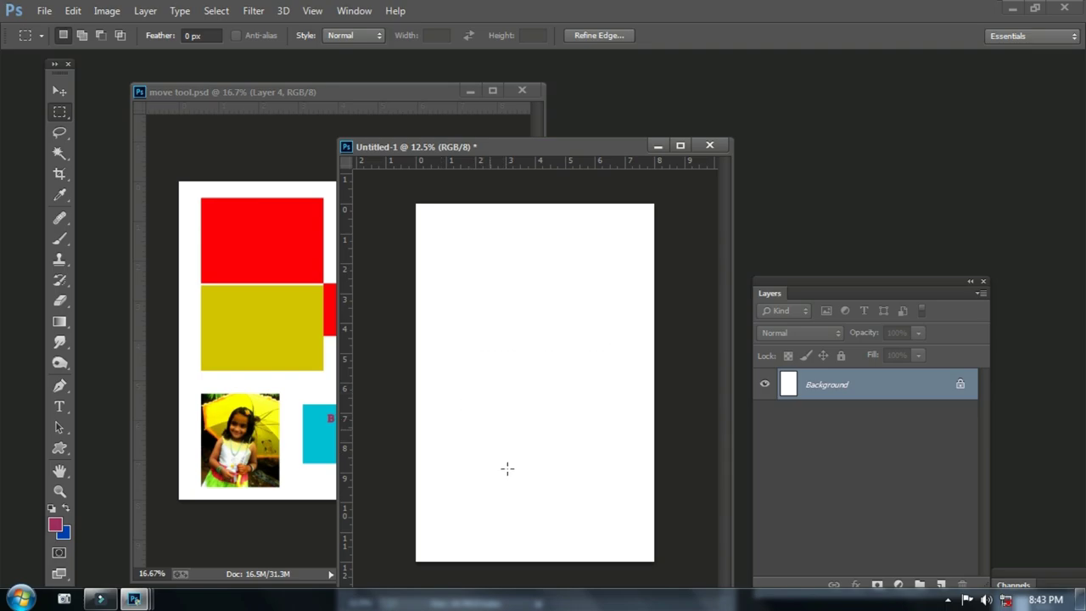
Step: After several trial marquees, settle on a rectangular selection near the page's top-left
drag(482, 387, 565, 478)
drag(568, 318, 599, 407)
mouse_move(493, 248)
mouse_down()
mouse_move(634, 318)
mouse_move(588, 339)
mouse_up()
click(469, 398)
click(447, 246)
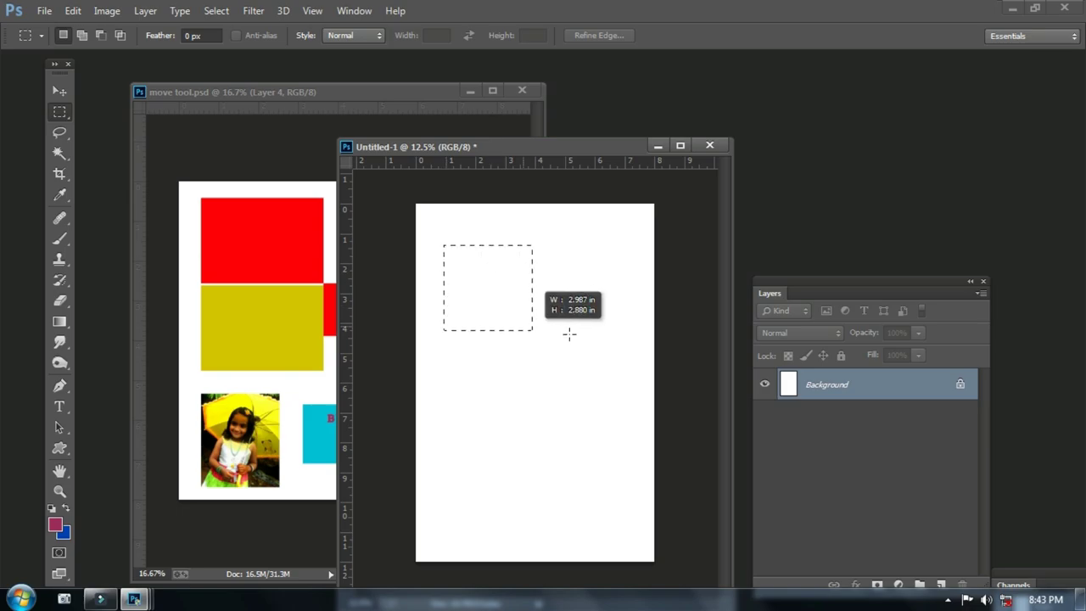
drag(569, 334, 606, 336)
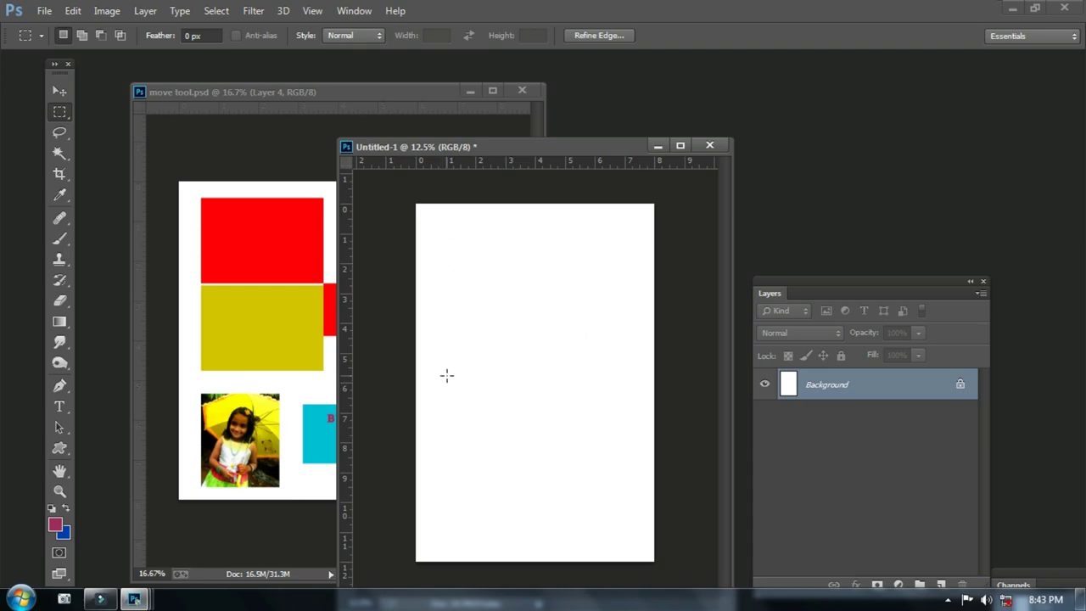
drag(448, 374, 608, 462)
click(448, 242)
drag(450, 267, 561, 311)
Step: Show the Layer menu's New submenu listing Layer Via Copy
click(216, 11)
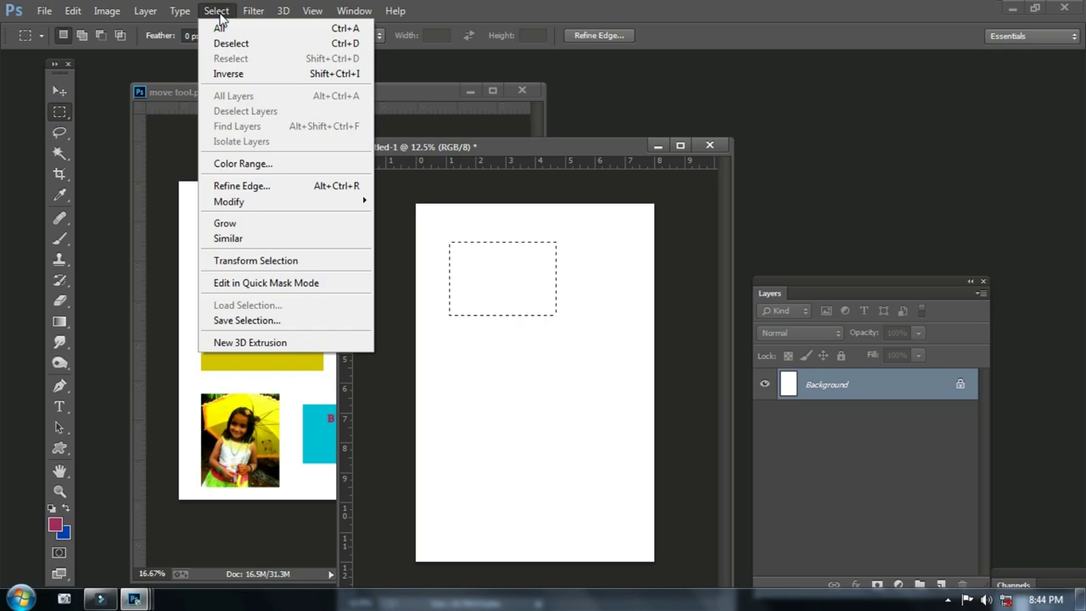
click(152, 12)
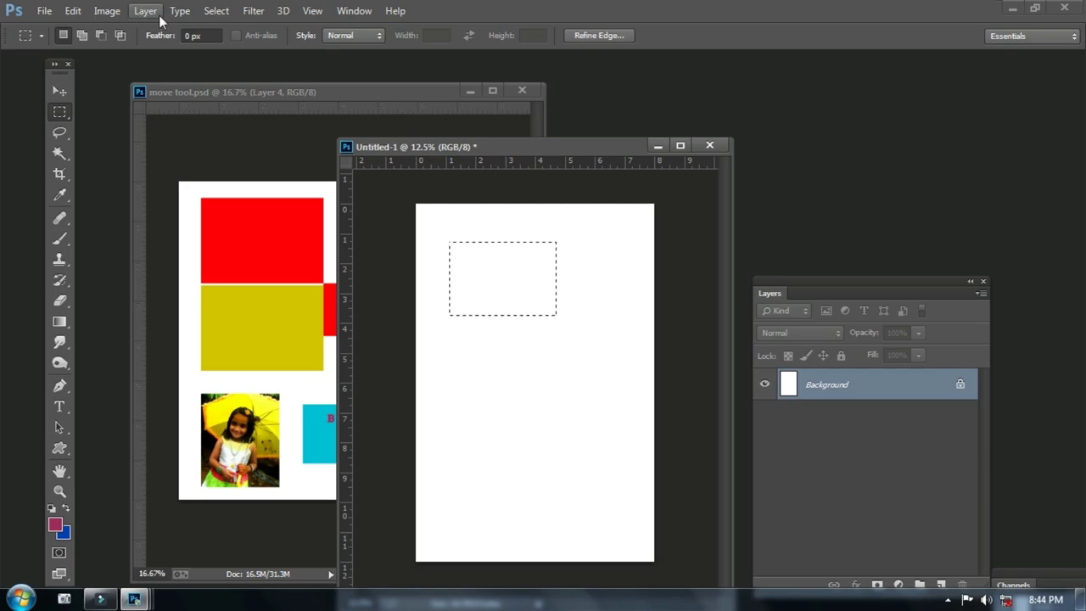
click(150, 13)
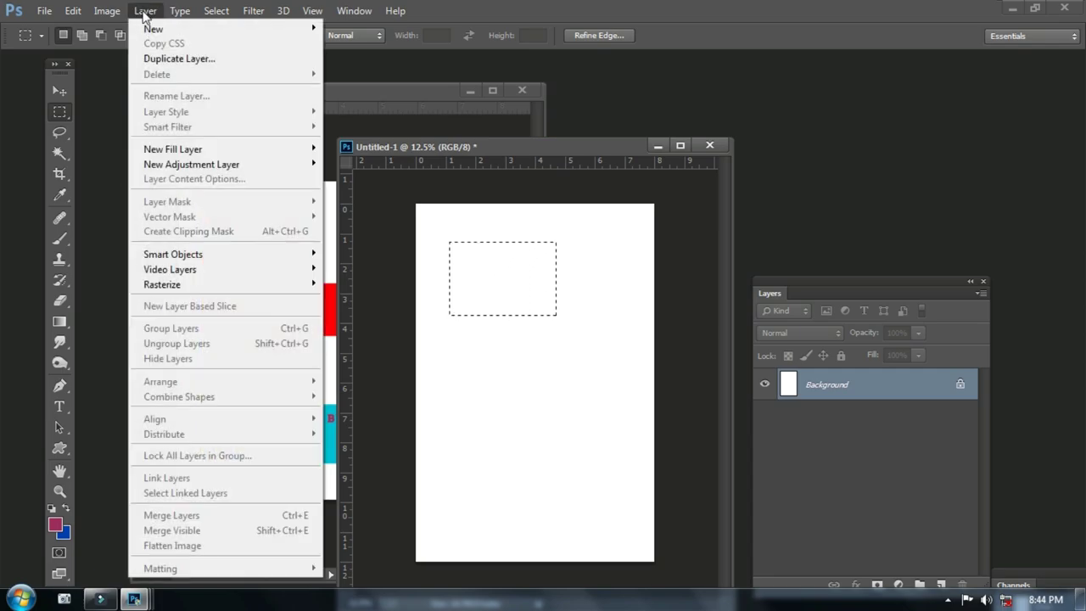
mouse_move(150, 32)
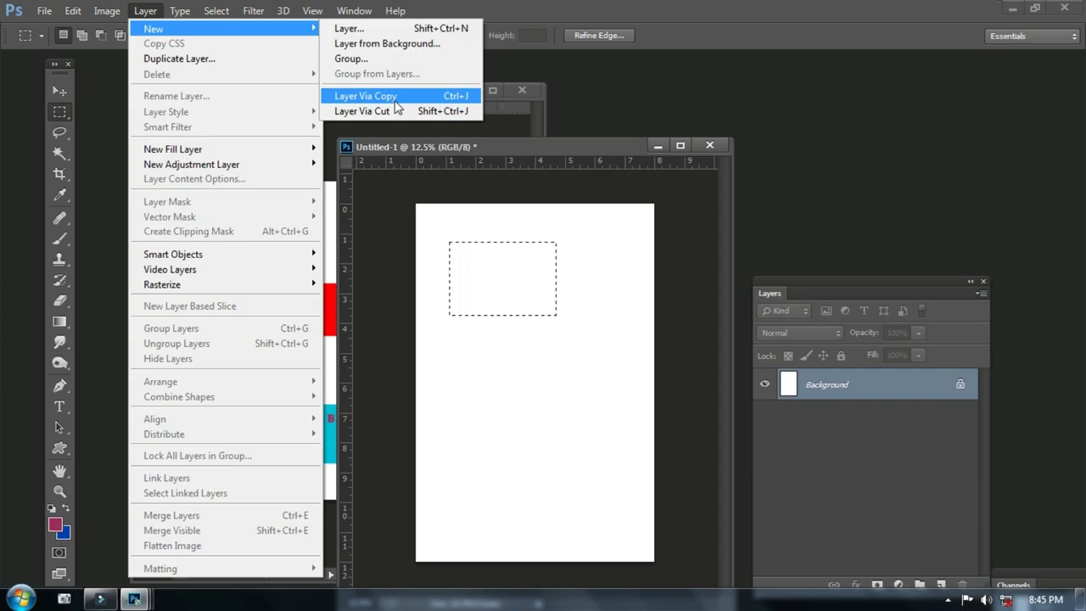
Step: Create Layer 1 via Layer Via Copy and reload the selection from Layer 1 Transparency
click(395, 104)
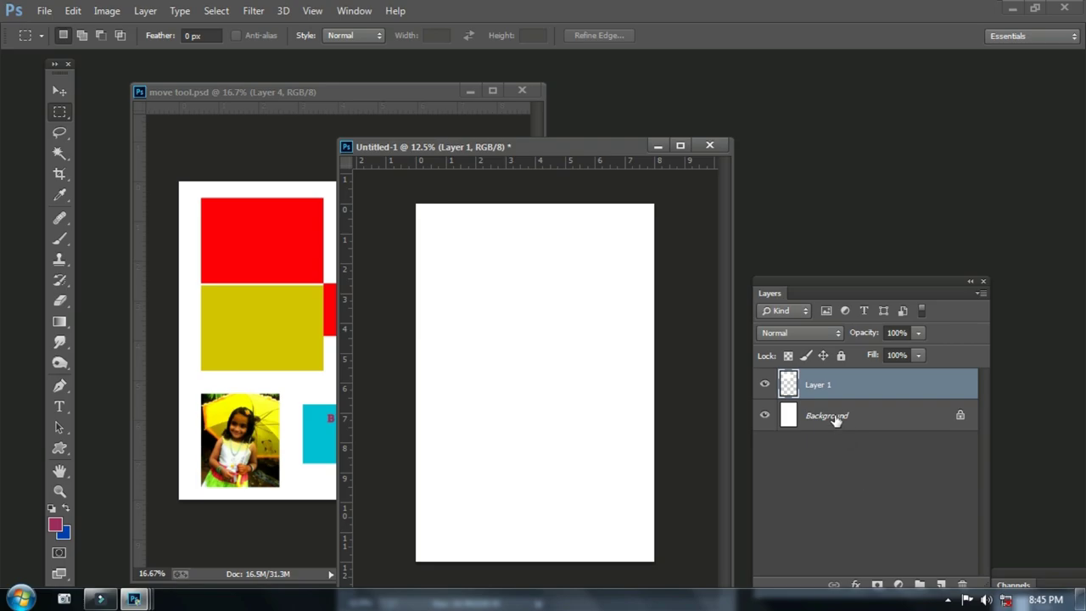
drag(817, 286, 799, 285)
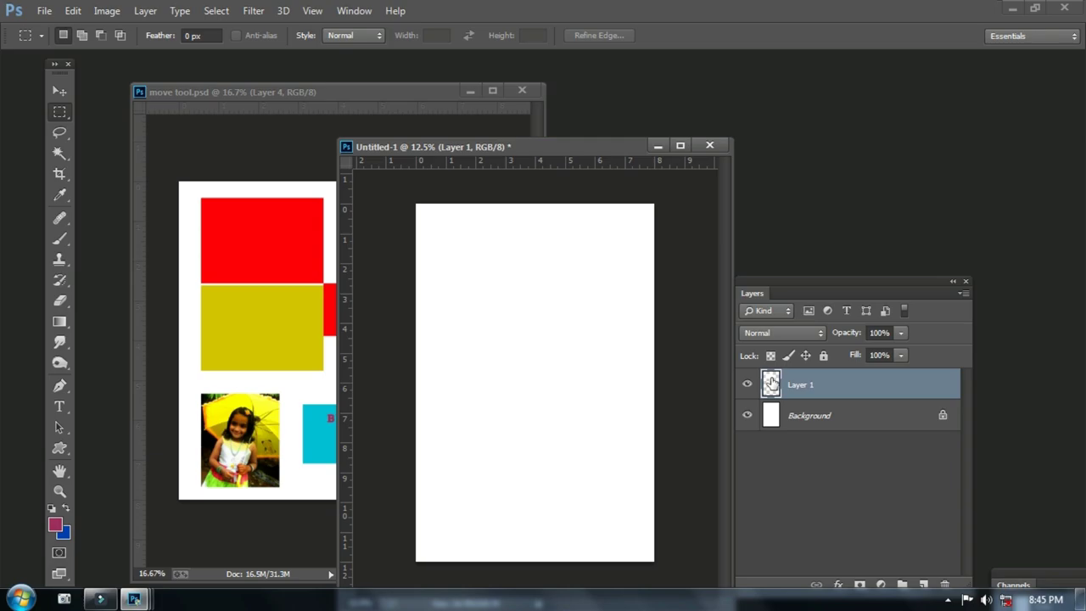
click(216, 12)
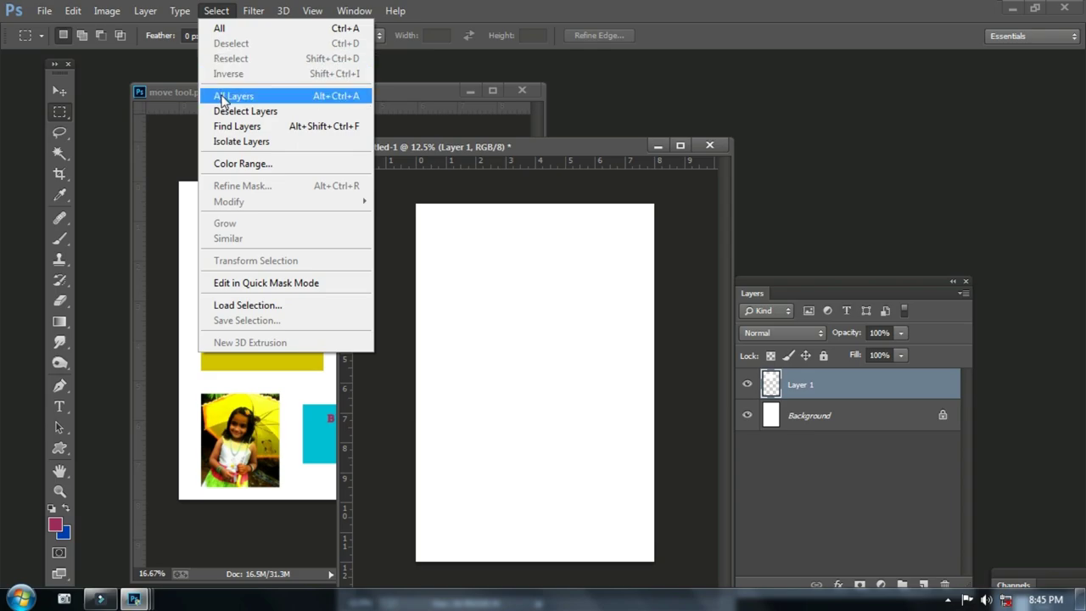
click(248, 309)
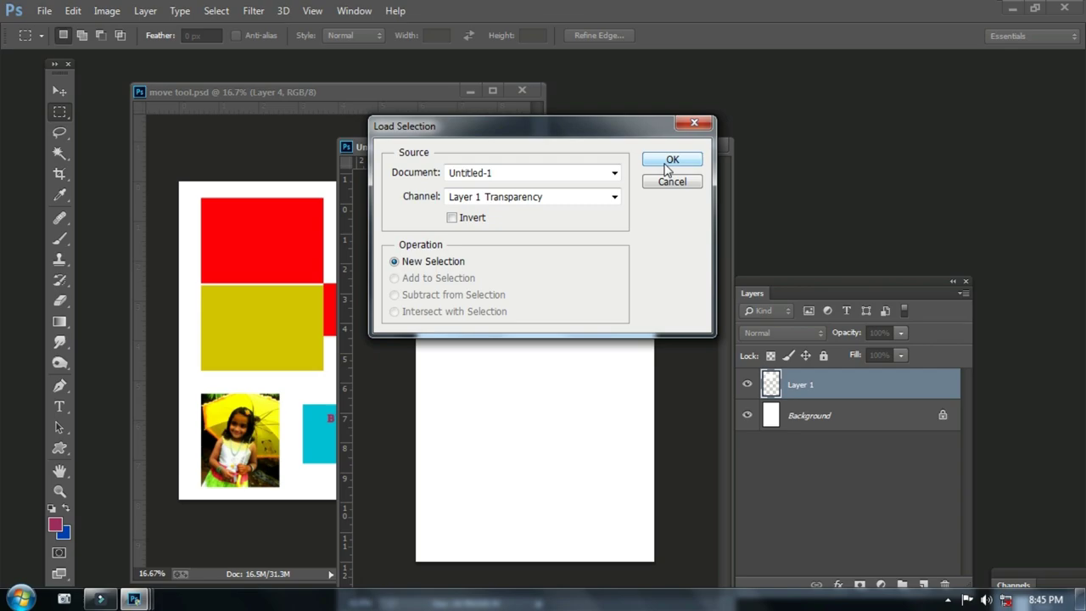
click(668, 163)
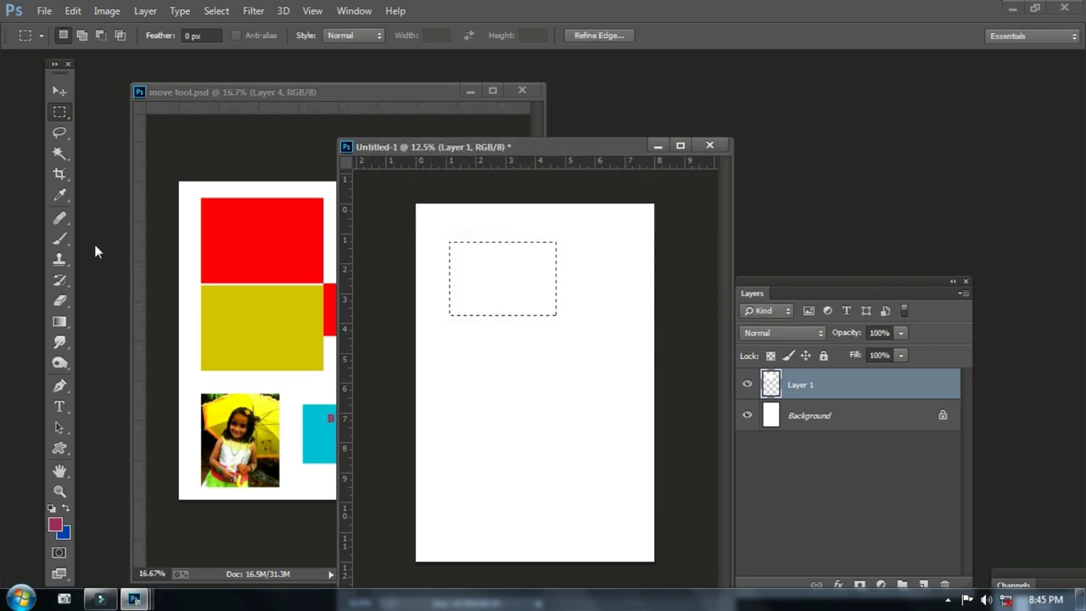
click(74, 11)
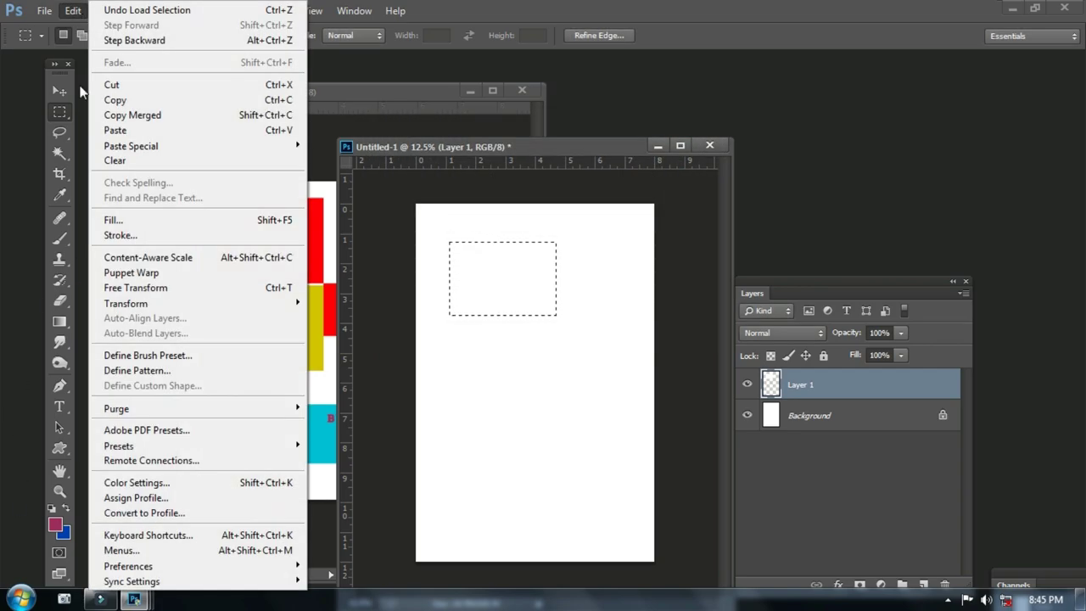
Step: Reopen the Edit menu to reach the Fill command
click(73, 11)
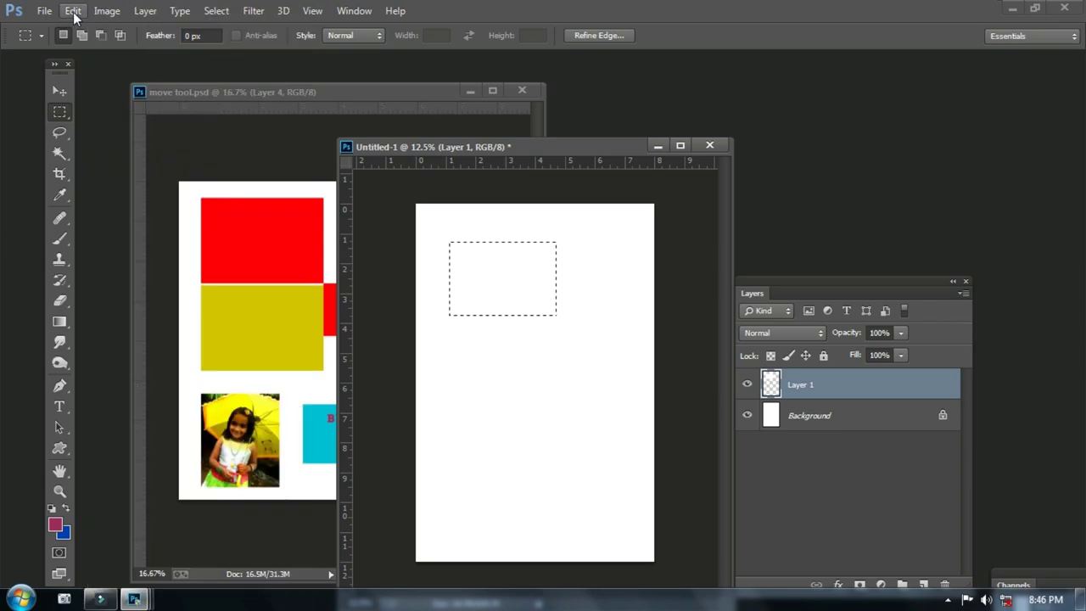
click(73, 11)
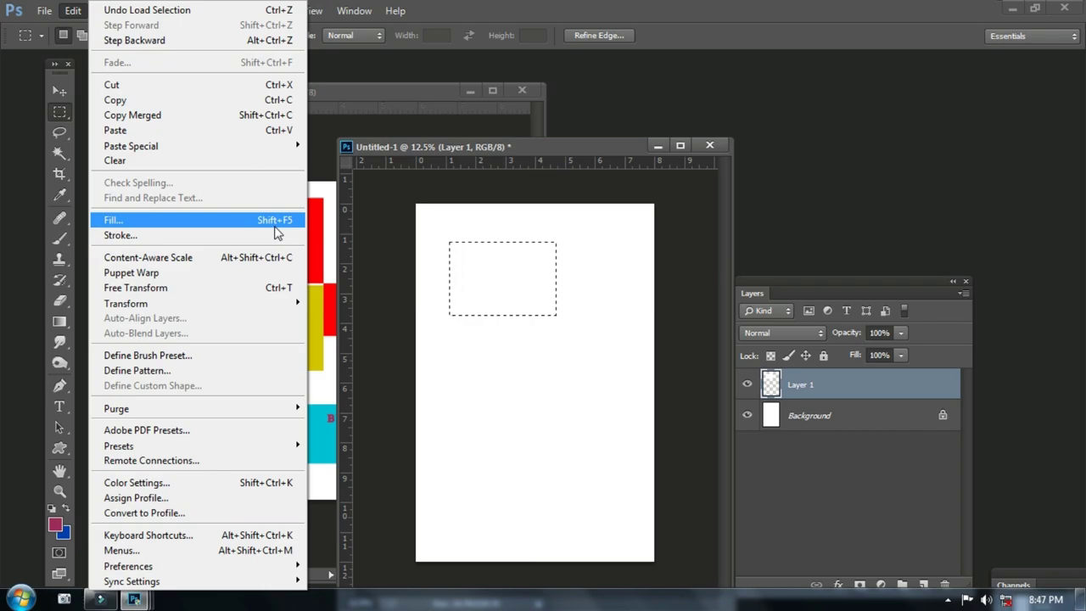
Step: Fill the selection on Layer 1 with the foreground colour at 100% Normal
click(274, 225)
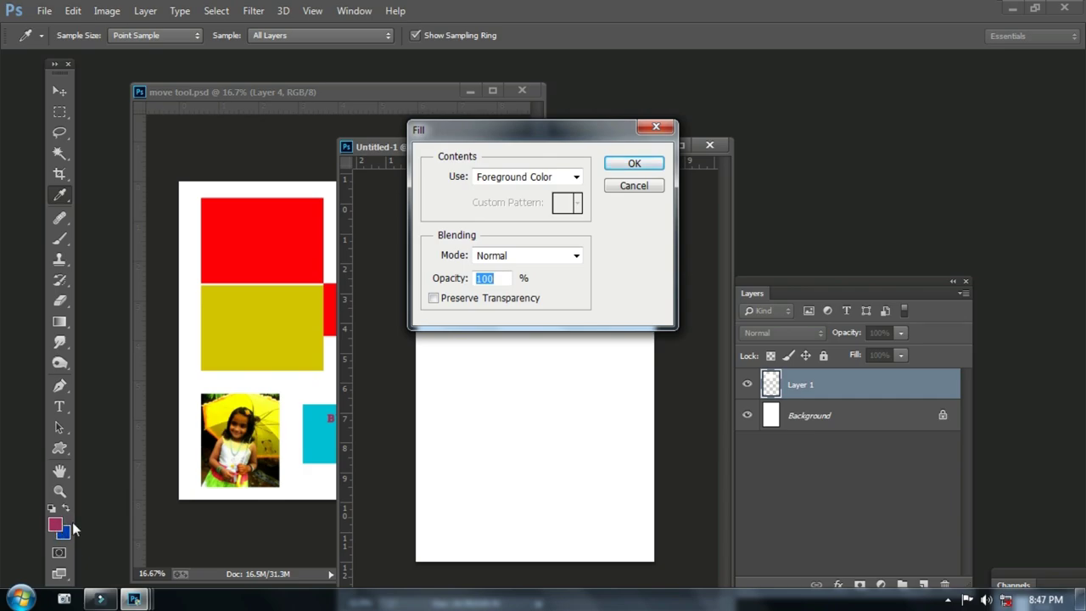
drag(571, 134, 372, 198)
click(489, 224)
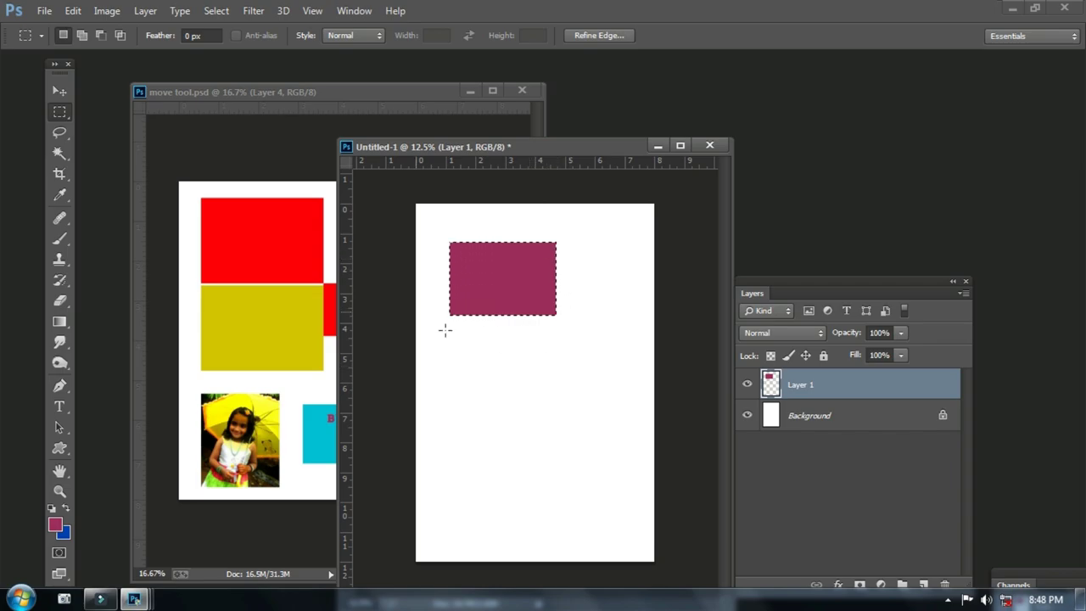
Step: Nudge the maroon rectangle down-left with the Move tool, then deselect it
click(63, 91)
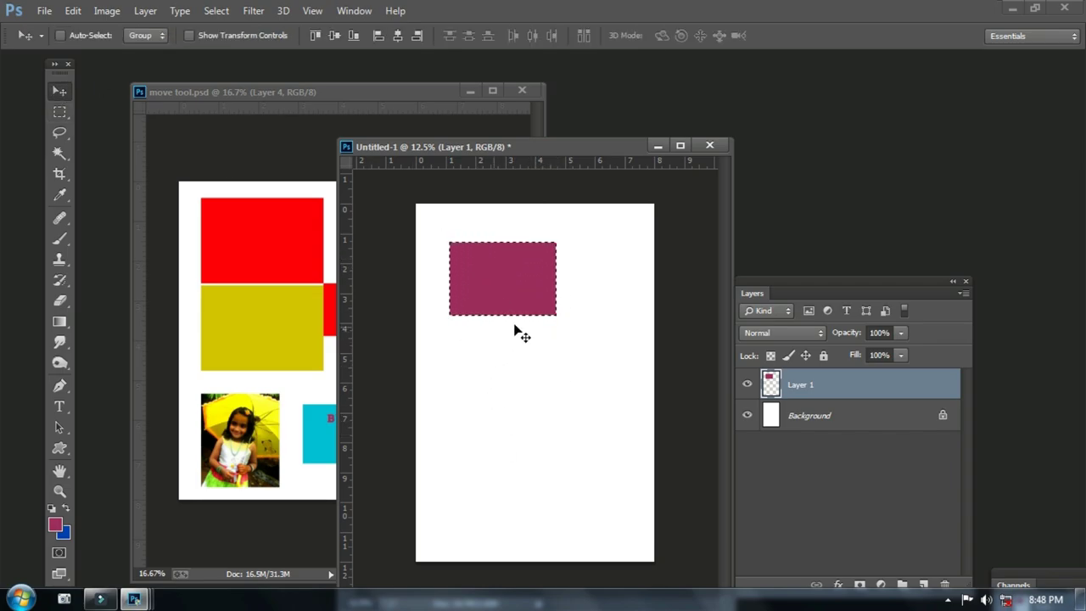
drag(515, 287, 503, 348)
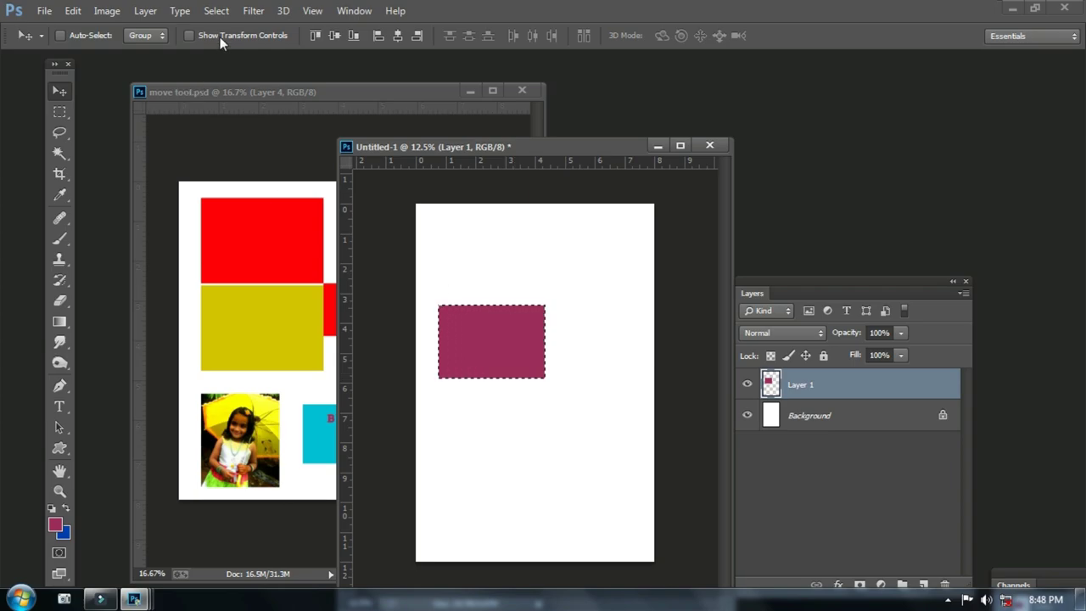
click(217, 11)
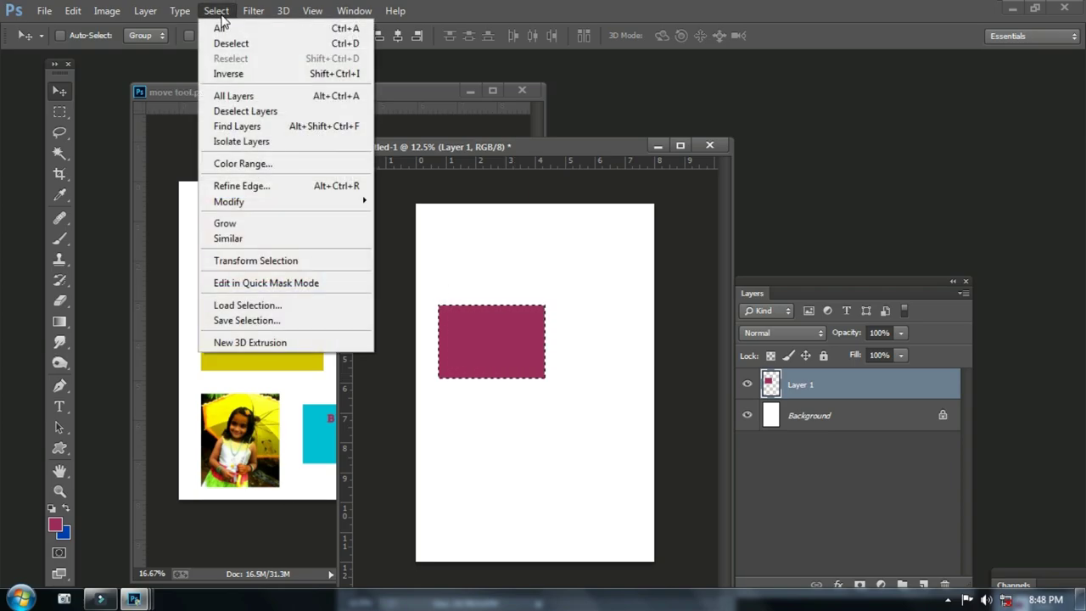
click(254, 48)
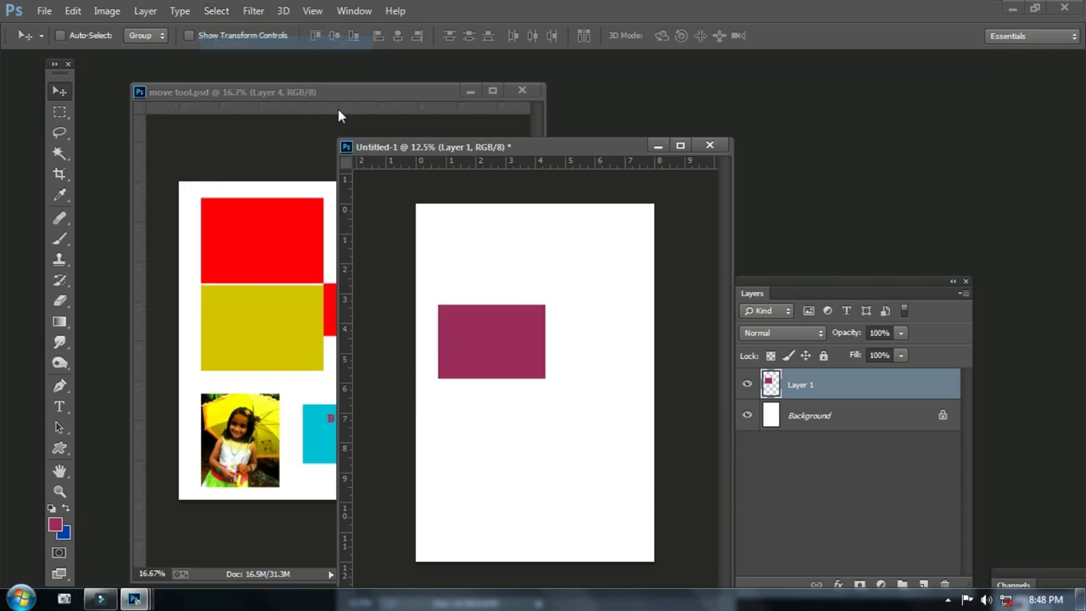
Step: Drag the maroon rectangle into the top-left corner of the Untitled-1 page
click(218, 11)
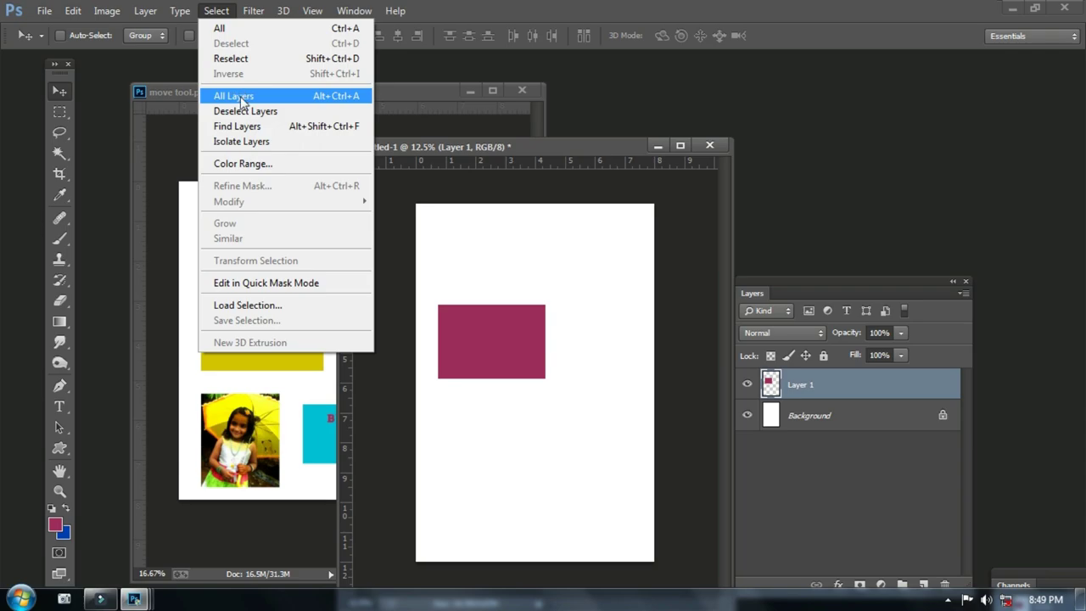
click(560, 371)
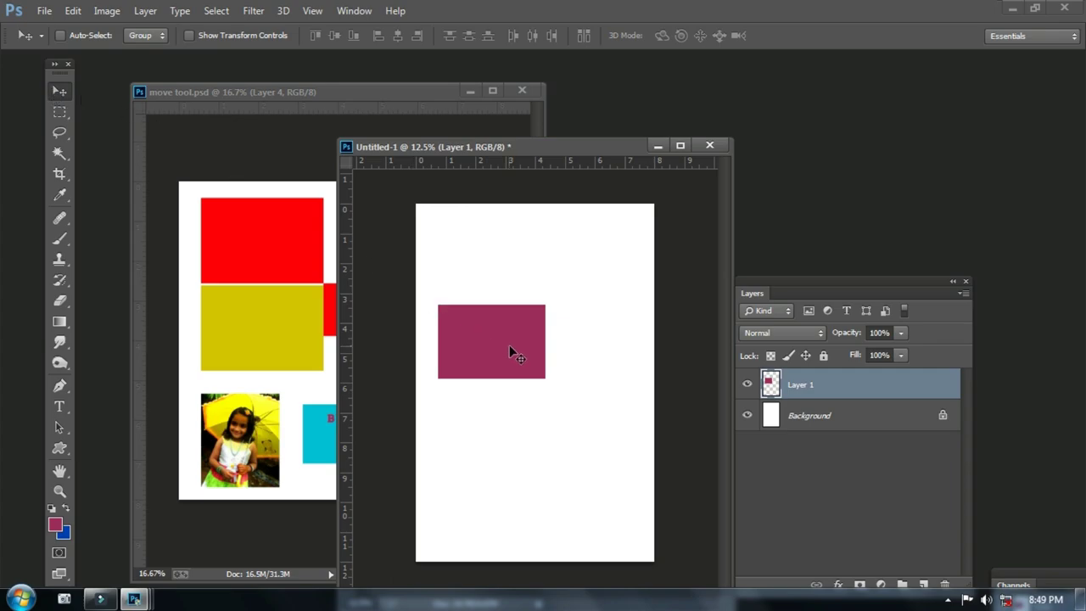
drag(509, 345, 601, 261)
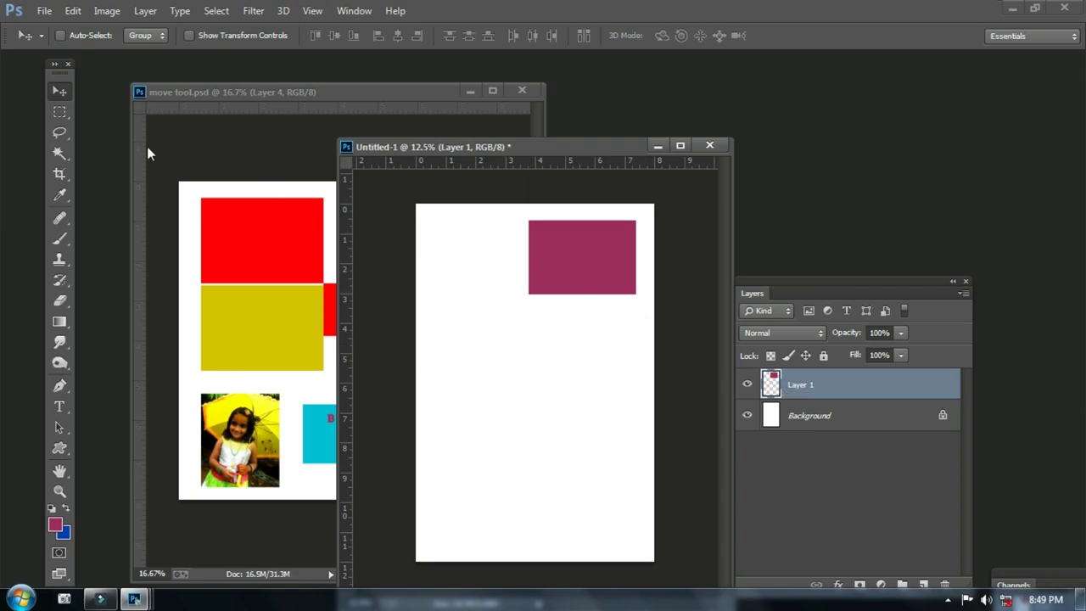
drag(546, 278, 491, 271)
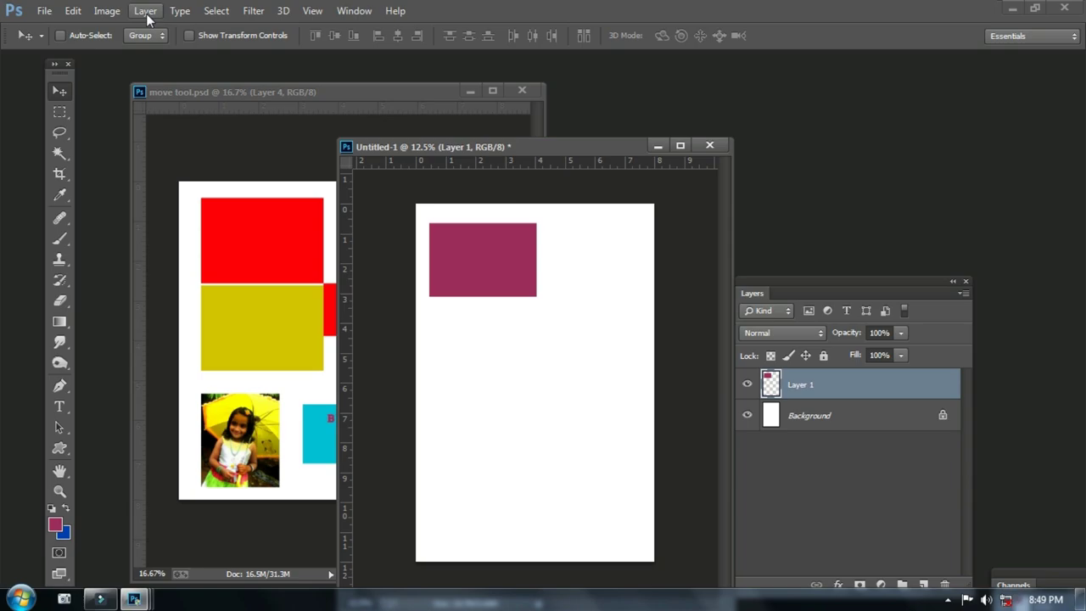
Step: Duplicate the magenta rectangle to Layer 1 copy and drag it below and right of the original
click(146, 14)
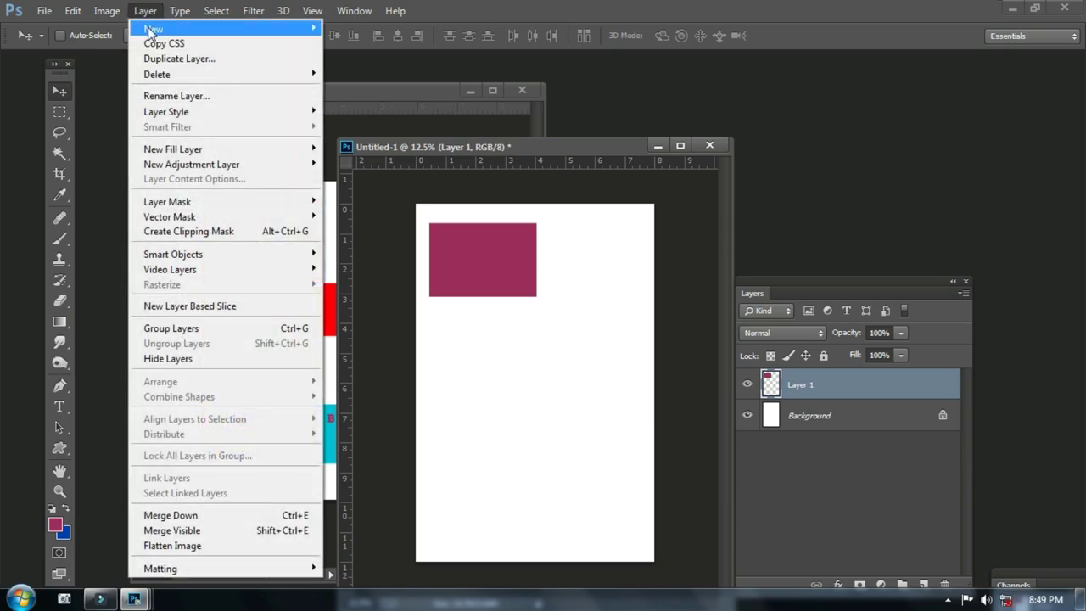
mouse_move(151, 30)
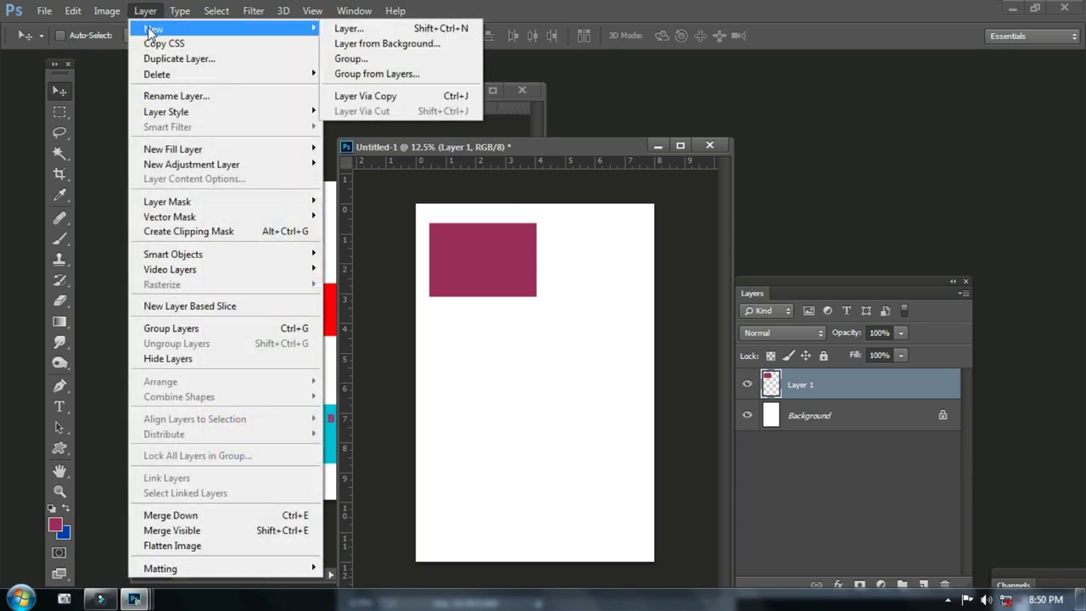
click(374, 99)
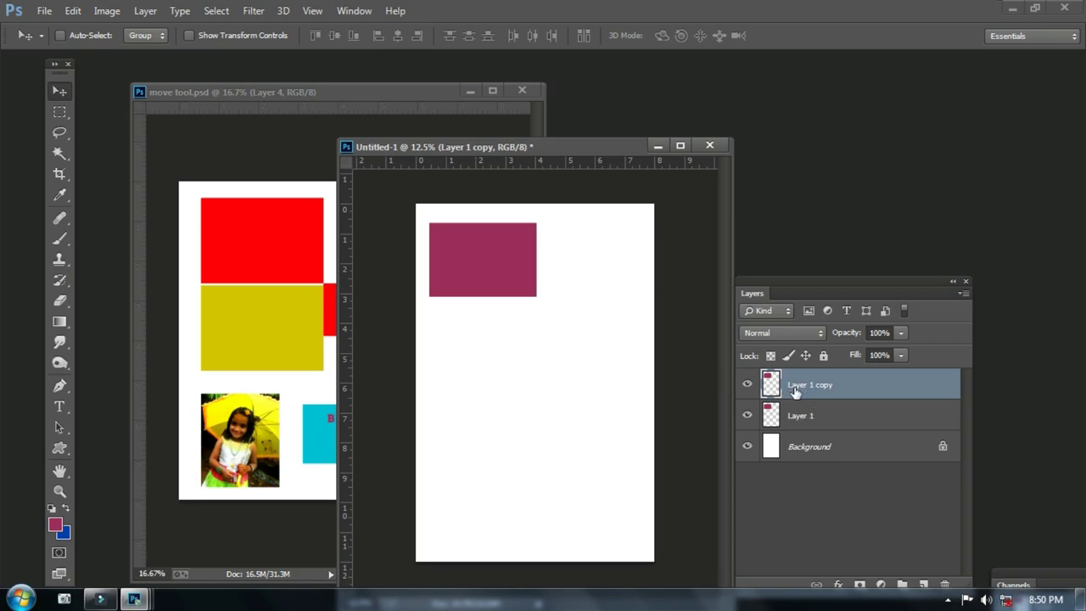
drag(498, 273, 582, 360)
Step: Copy the rectangle to Layer 1 copy 2 and place it beside the original at the top right
click(145, 10)
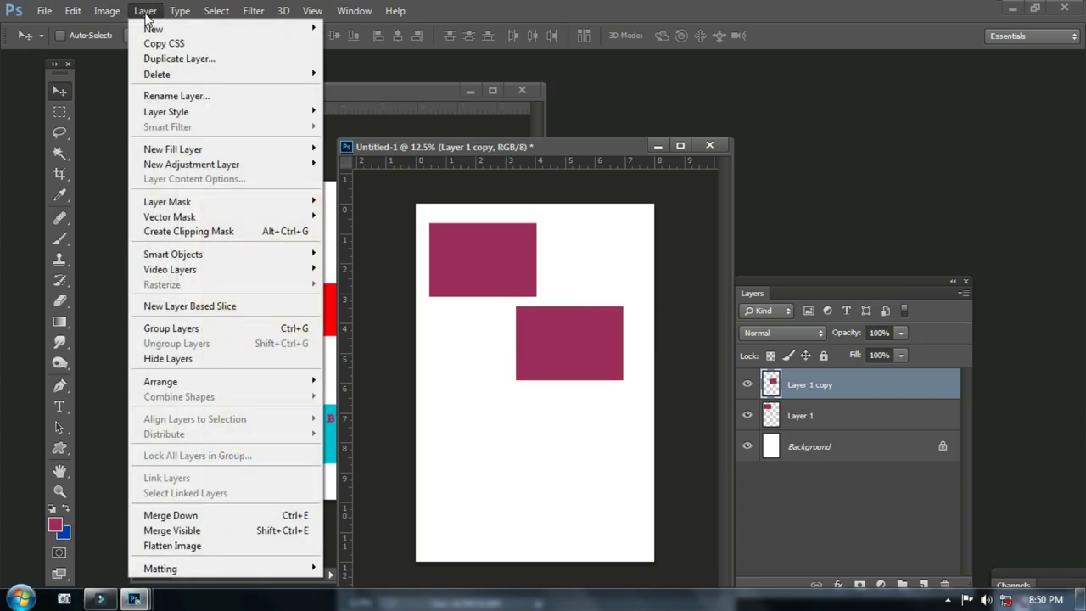
mouse_move(209, 31)
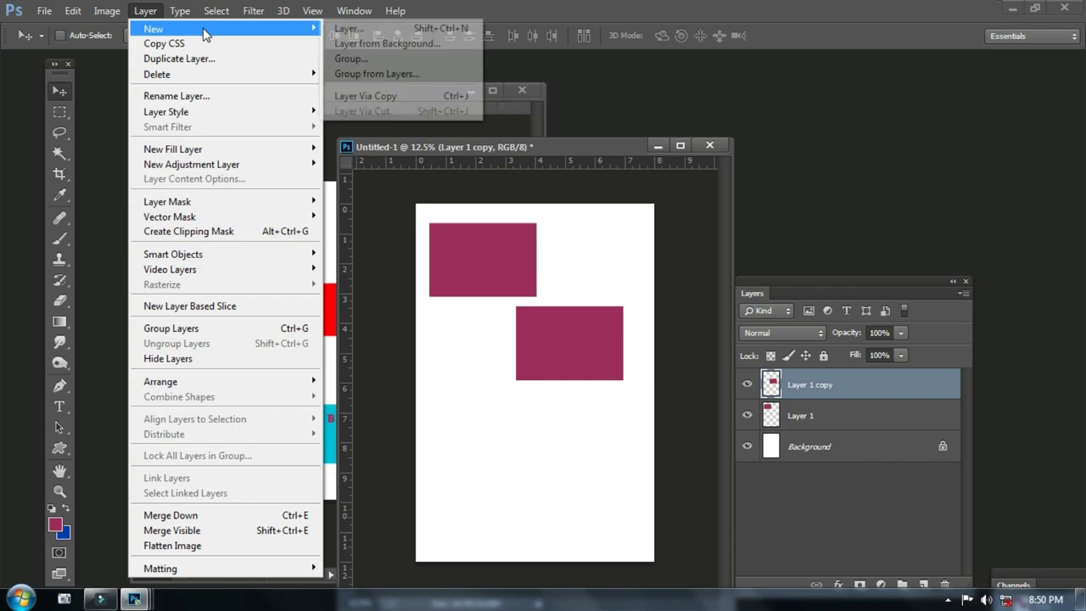
click(382, 98)
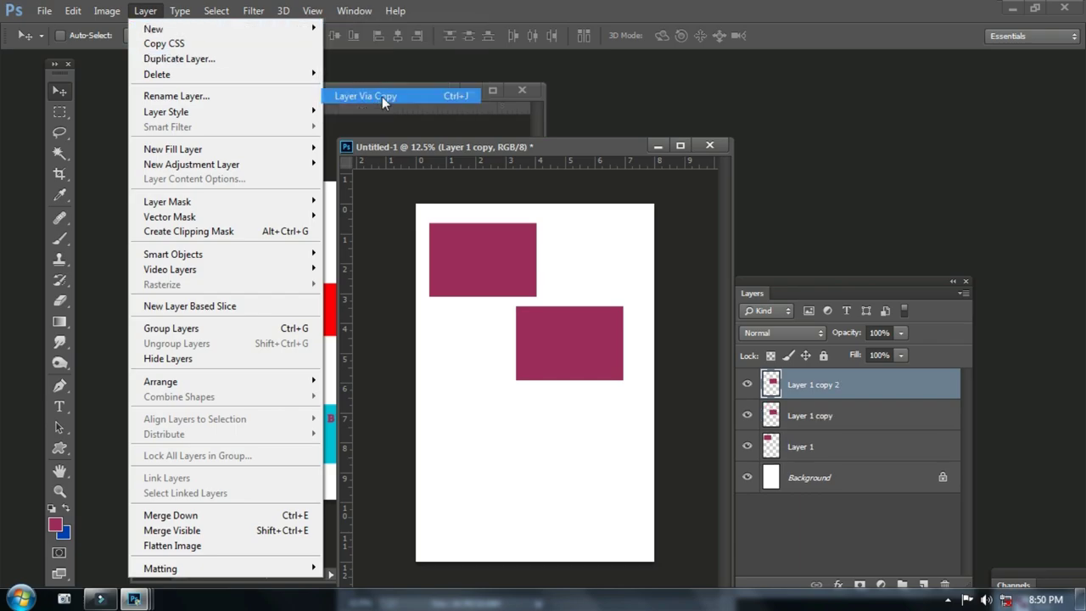
drag(586, 344, 585, 344)
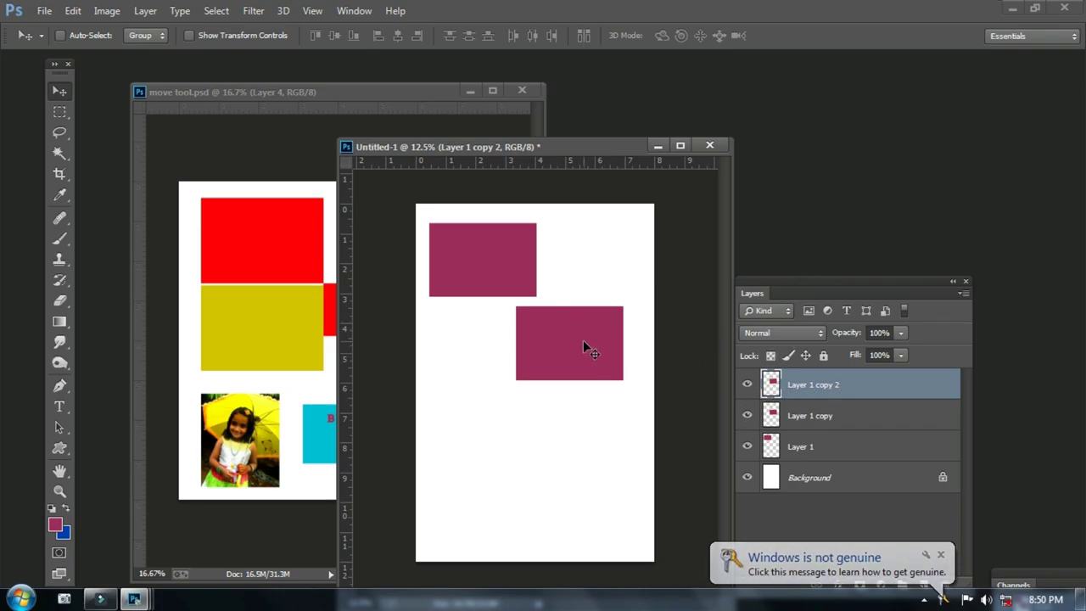
drag(584, 342, 615, 263)
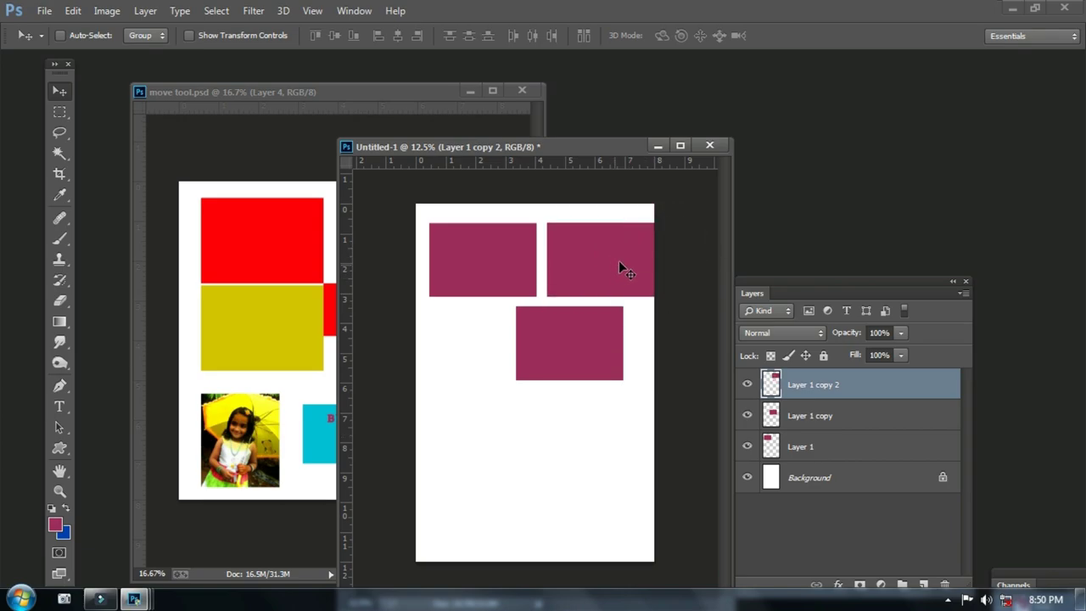
click(58, 154)
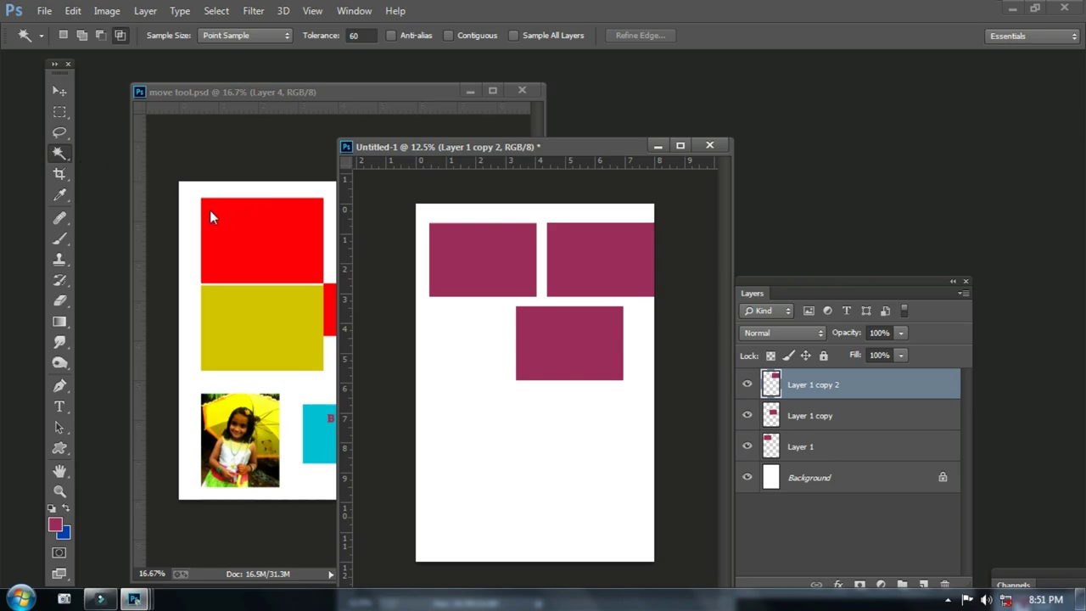
click(58, 150)
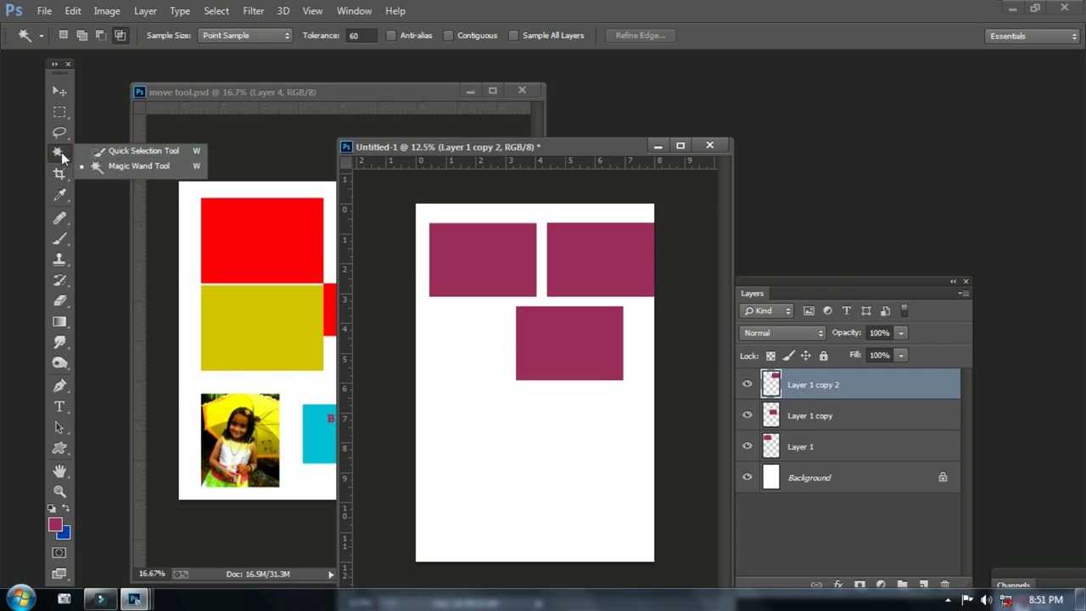
click(59, 155)
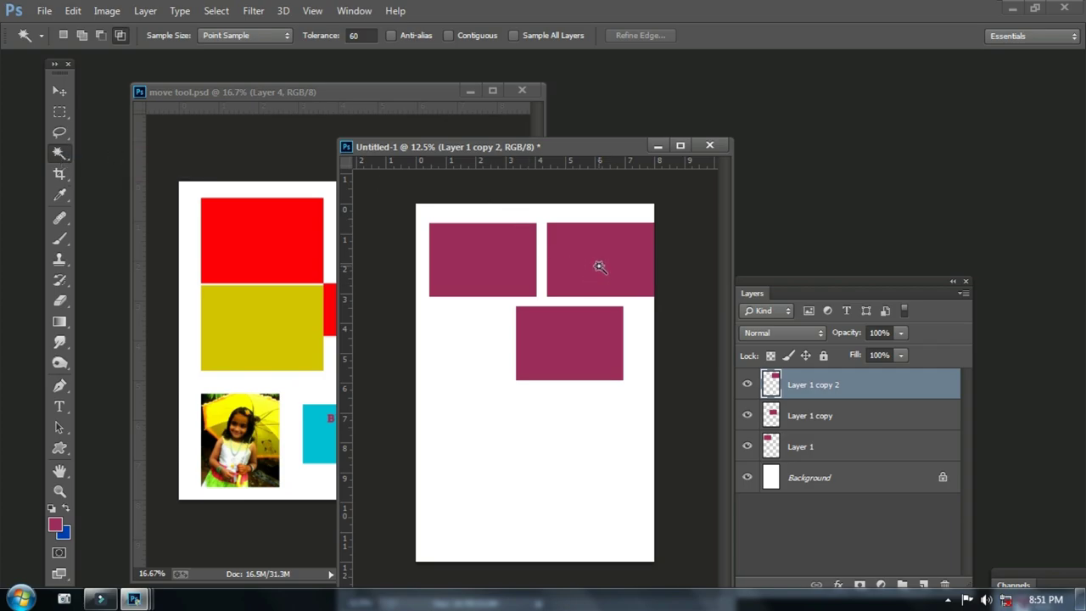
click(575, 339)
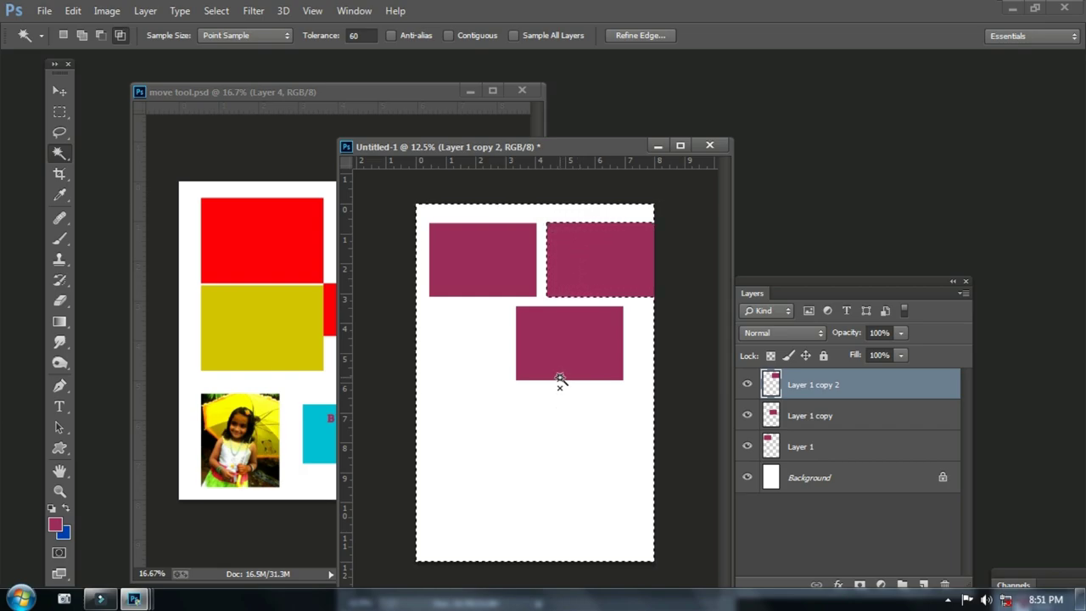
key(ctrl+d)
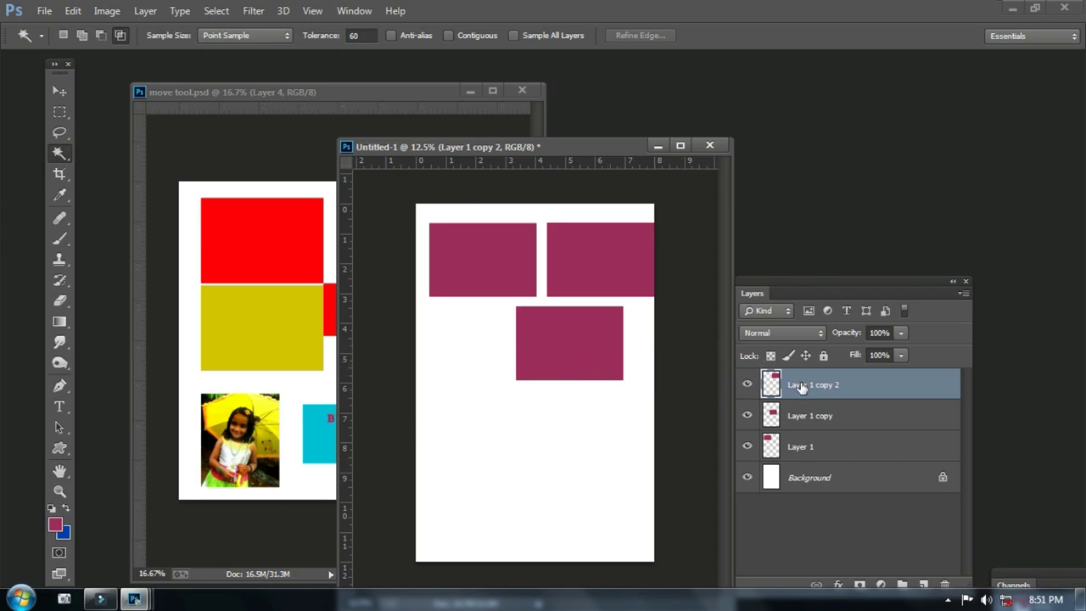
click(608, 271)
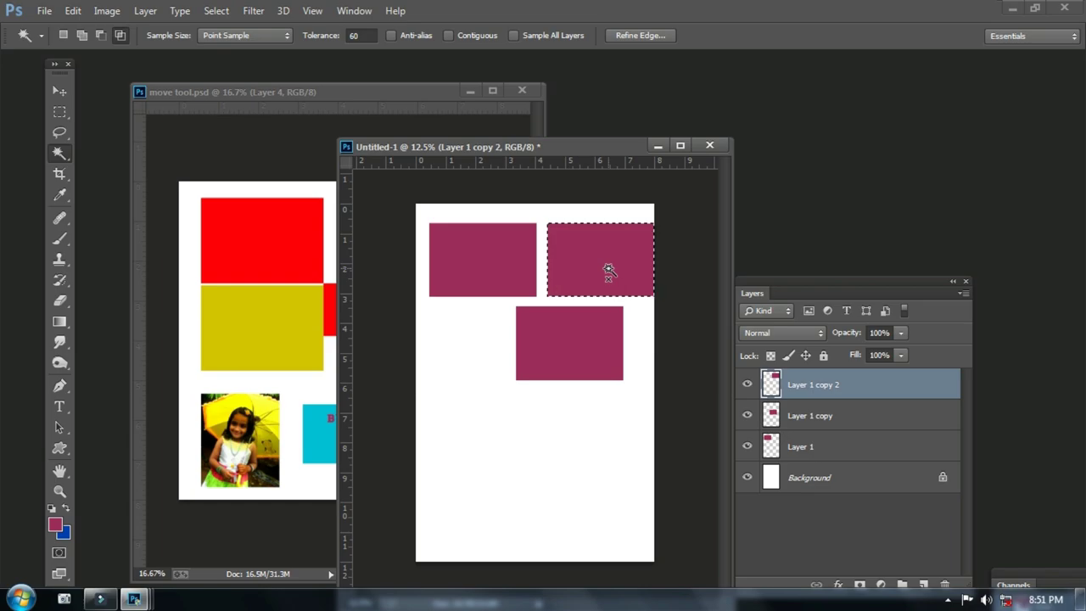
key(ctrl+d)
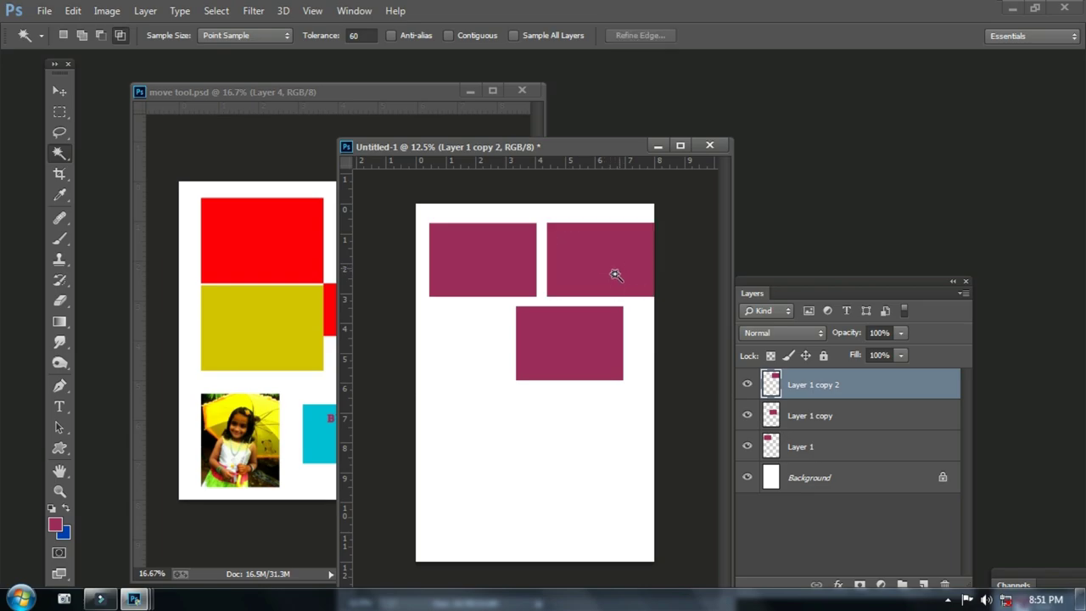
Step: With the Move tool, use the canvas layer menu to activate Layer 1, then the Background
click(58, 89)
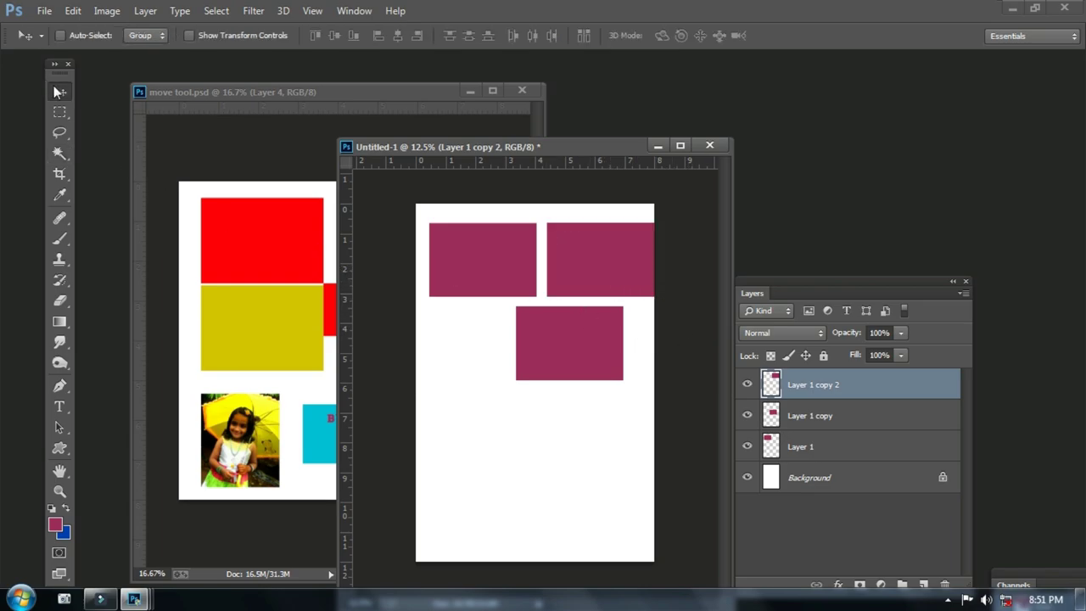
right_click(587, 243)
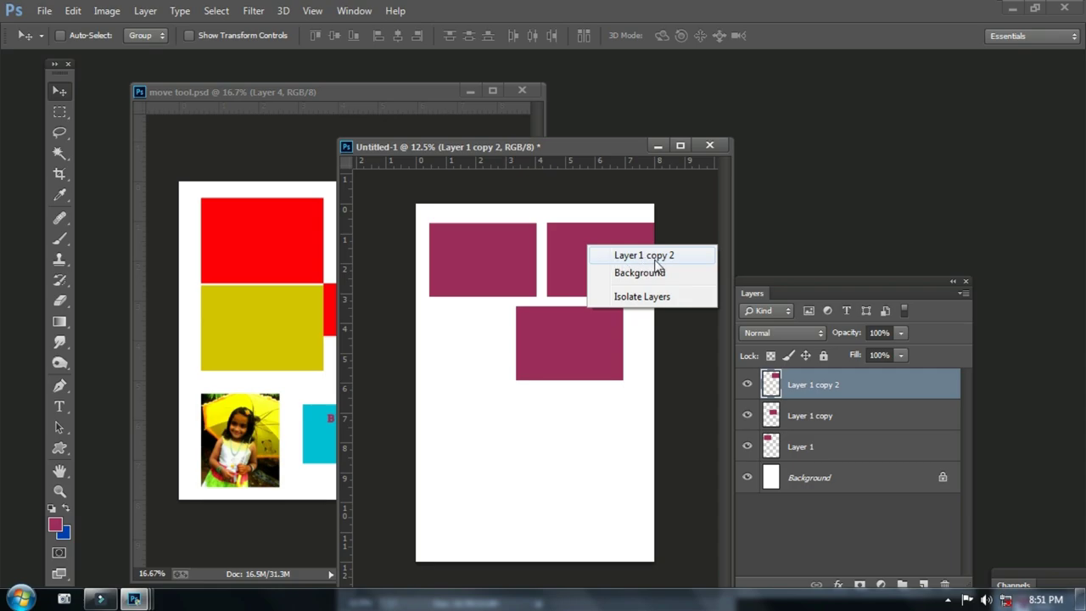
click(501, 259)
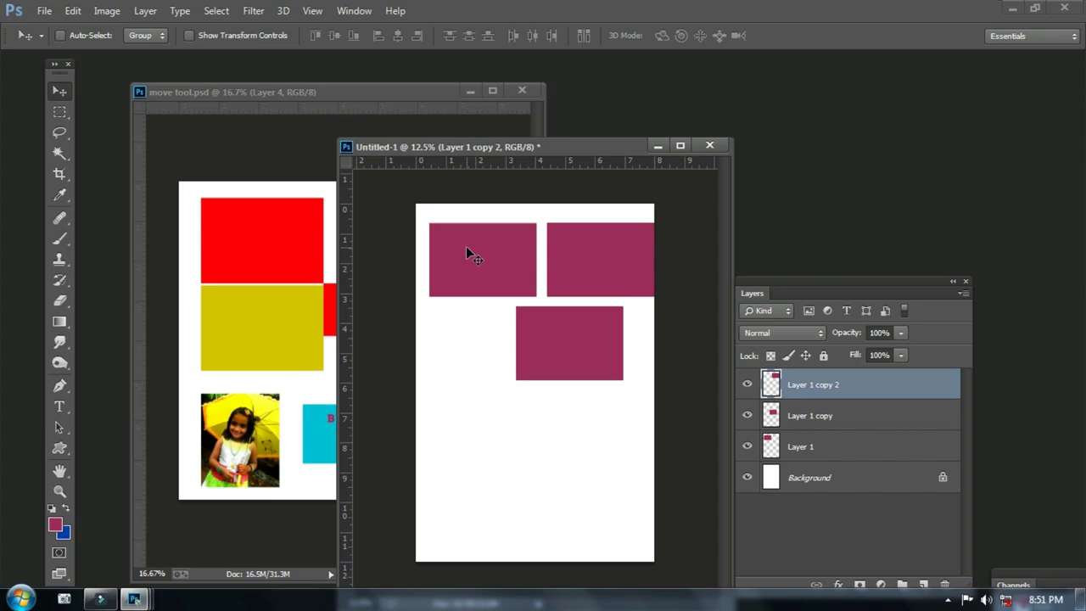
right_click(466, 247)
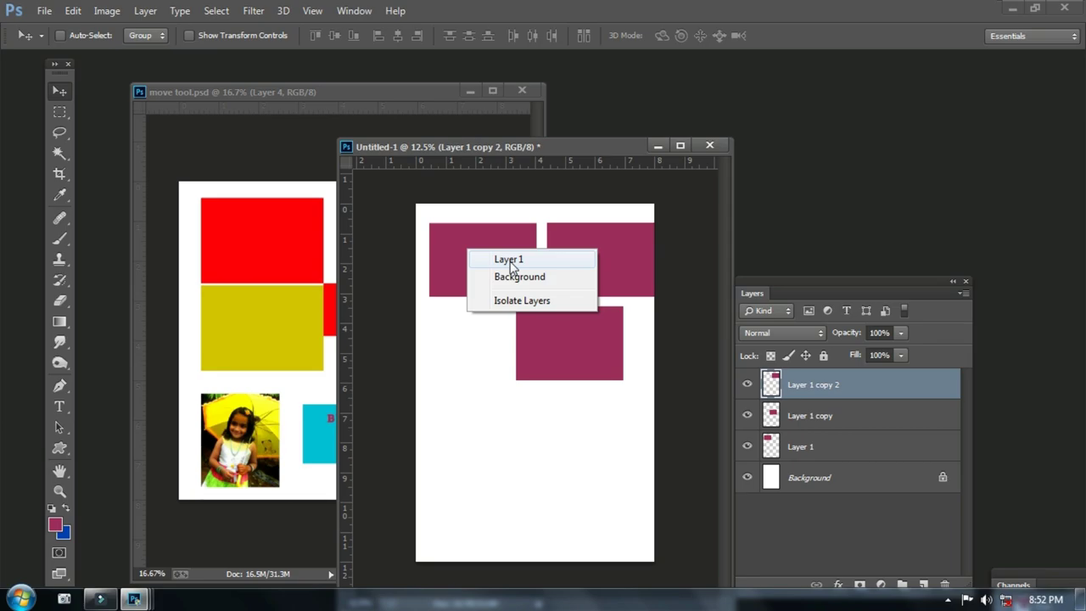
click(509, 260)
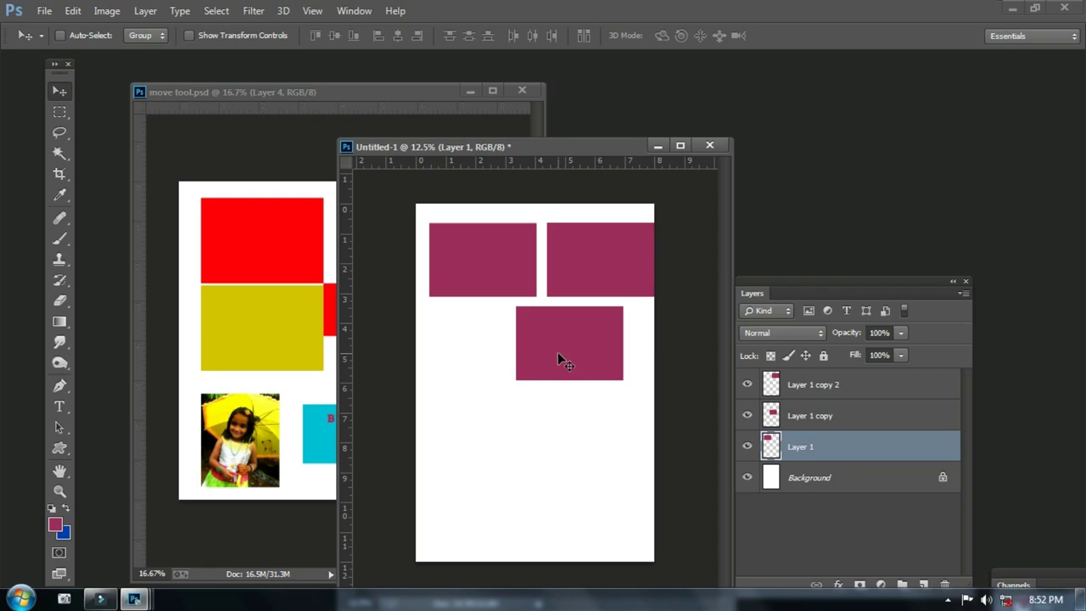
right_click(538, 439)
click(473, 430)
right_click(479, 423)
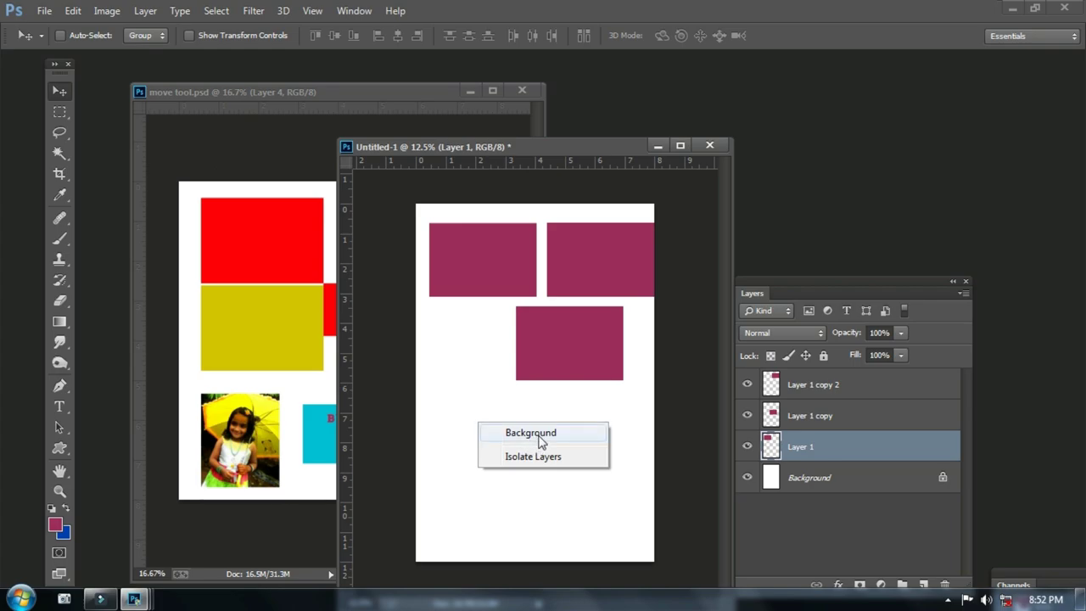
click(534, 434)
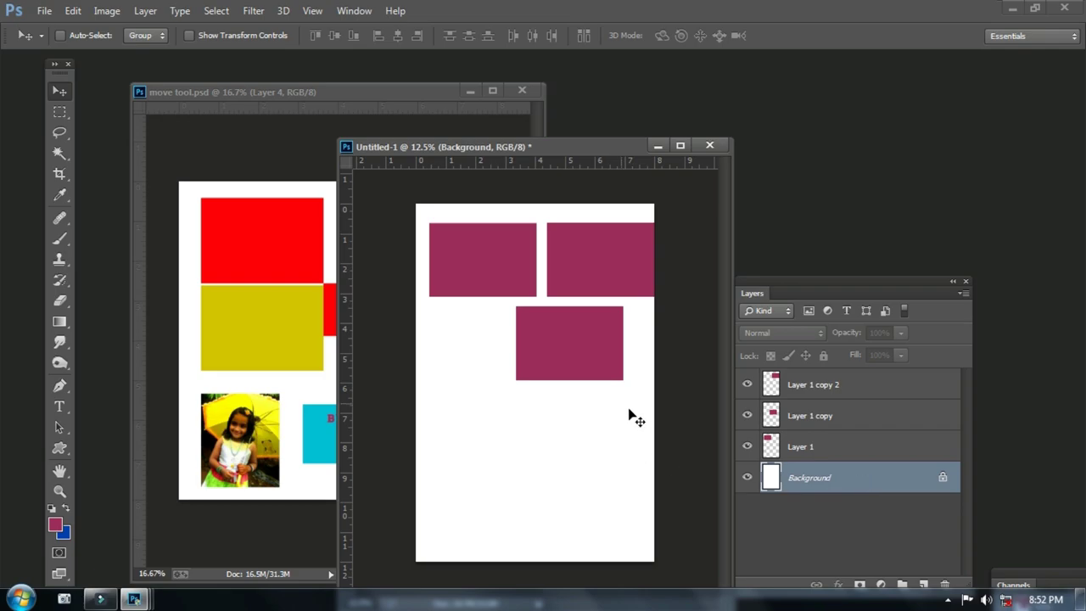
Step: Select Layer 1 copy and drag its rectangle flush left beneath the top-left one
right_click(556, 352)
click(600, 361)
drag(595, 363, 470, 342)
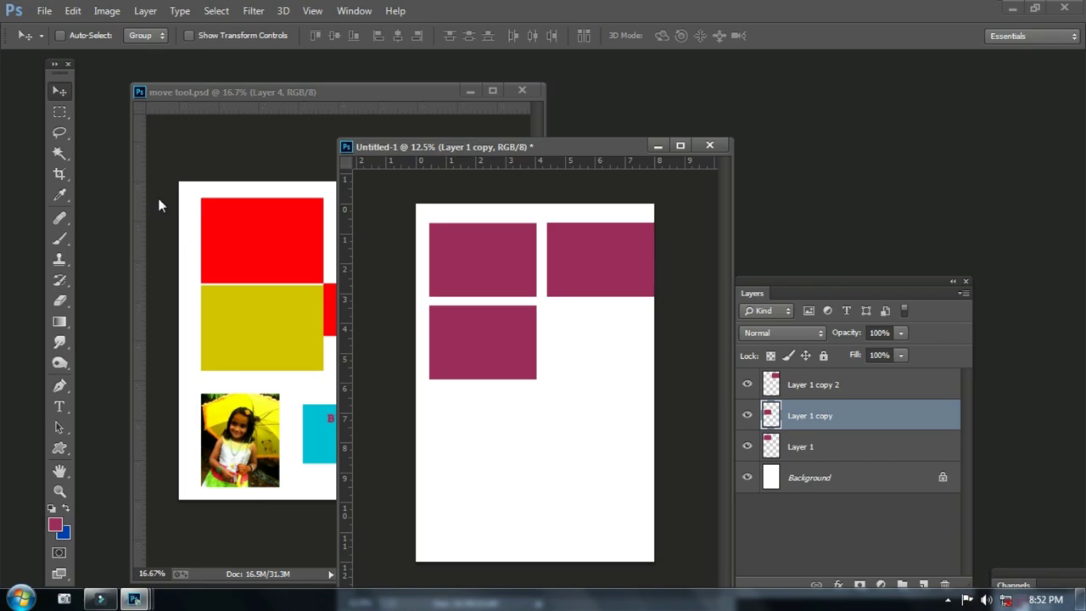
Step: Keep Layer 1 copy active and Magic Wand select the lower-left magenta rectangle
click(57, 154)
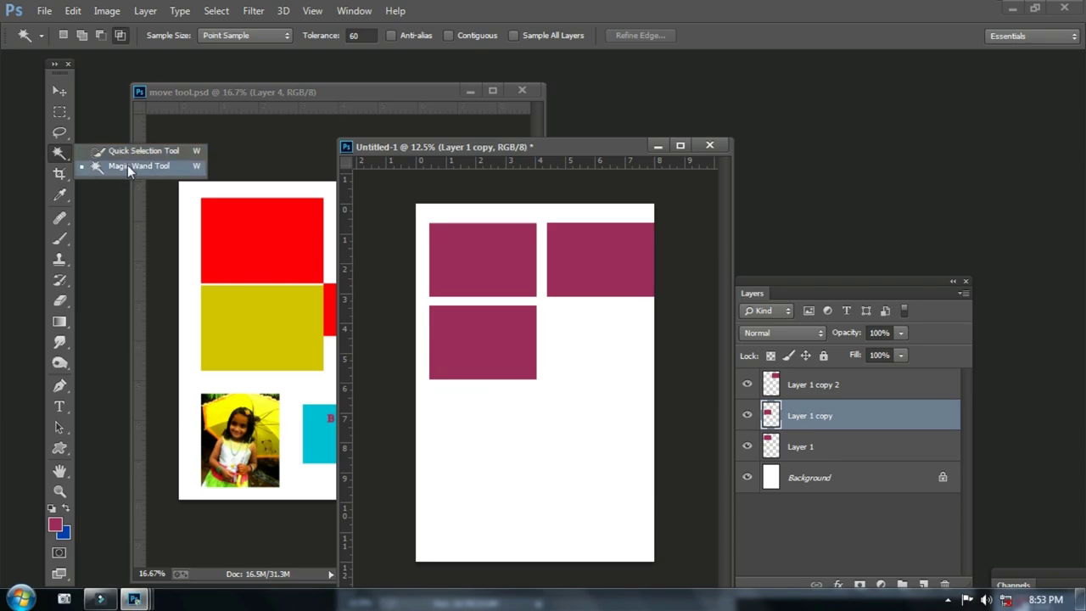
click(127, 165)
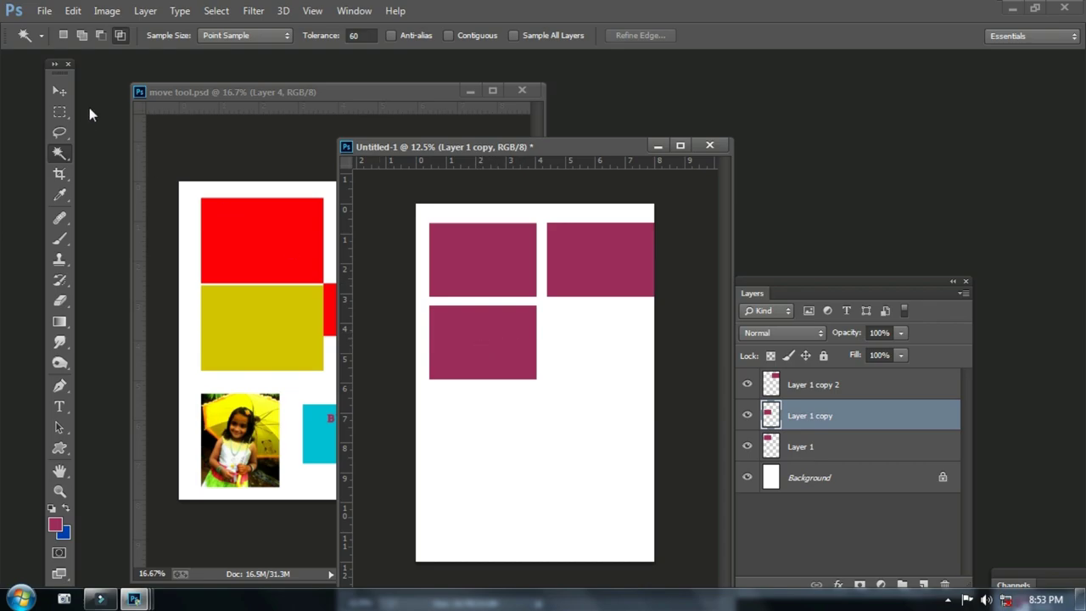
click(63, 90)
right_click(494, 330)
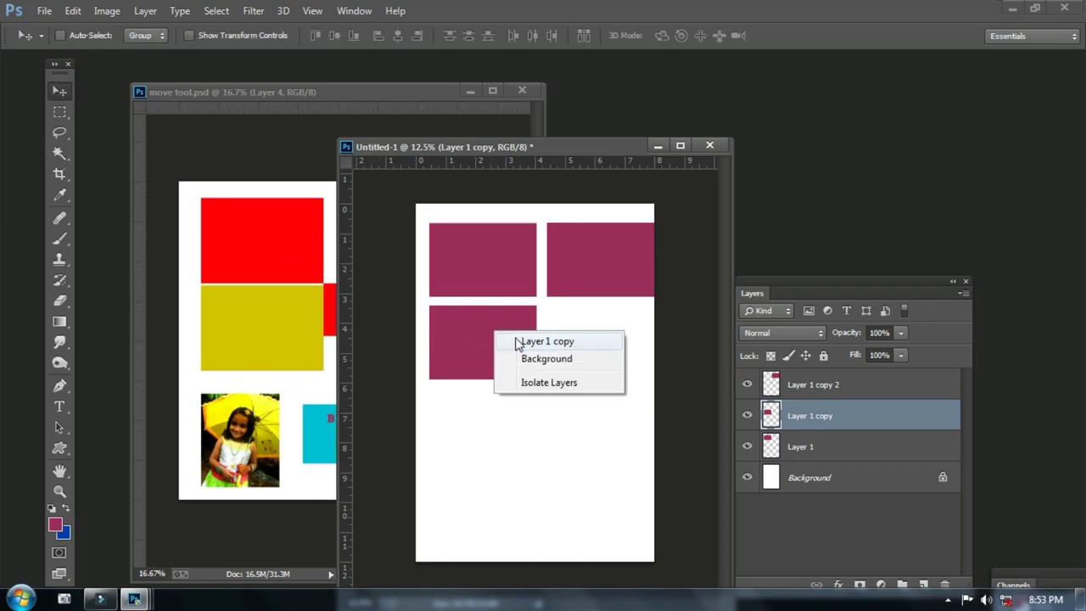
click(524, 343)
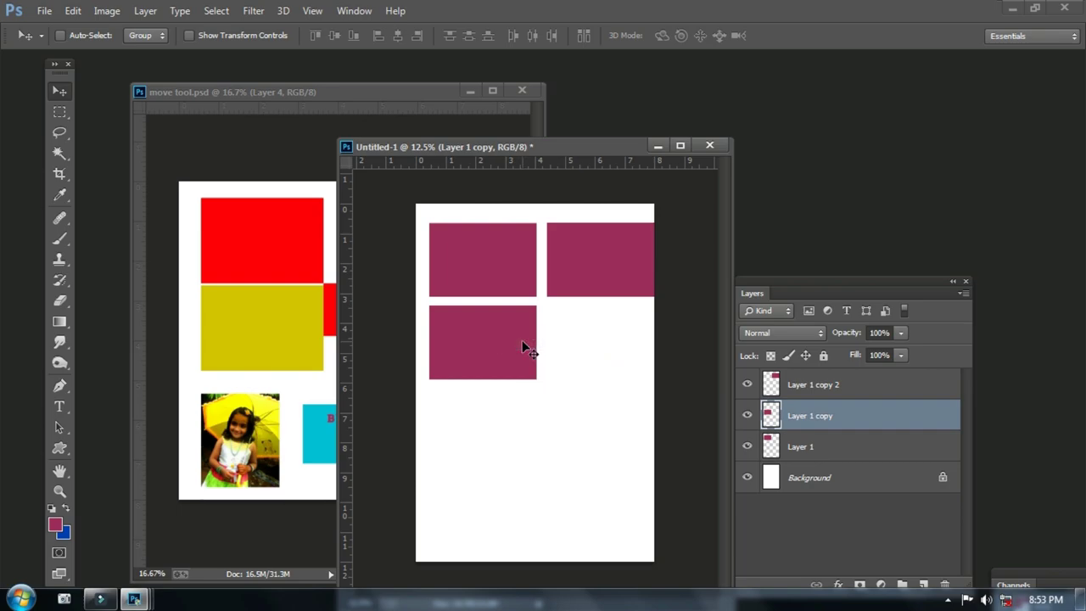
click(60, 152)
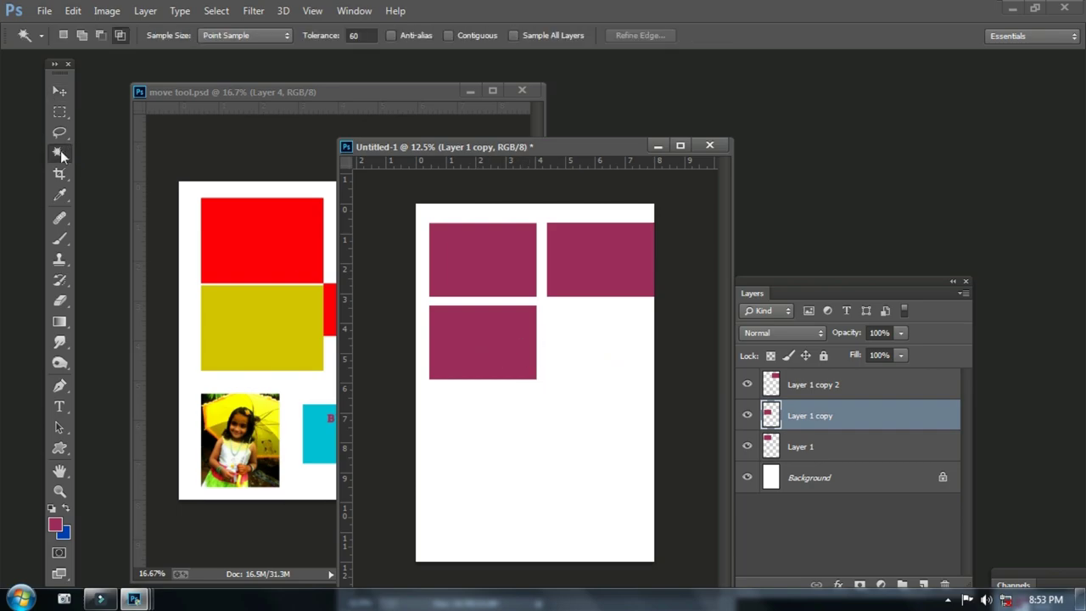
click(484, 350)
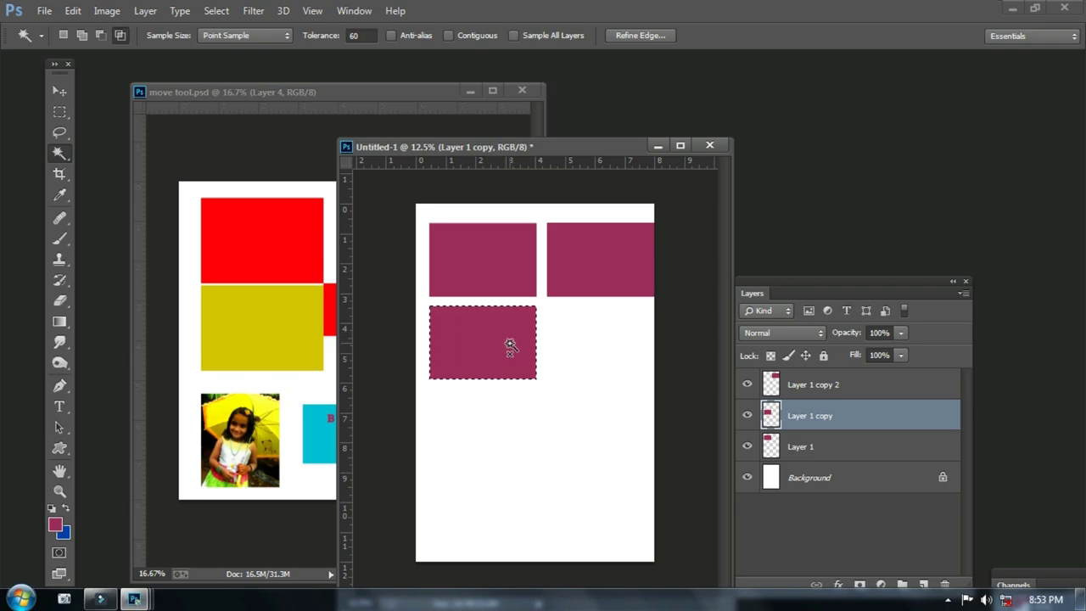
Step: Set the foreground colour to bright blue #0822e3 in the Color Picker
click(55, 527)
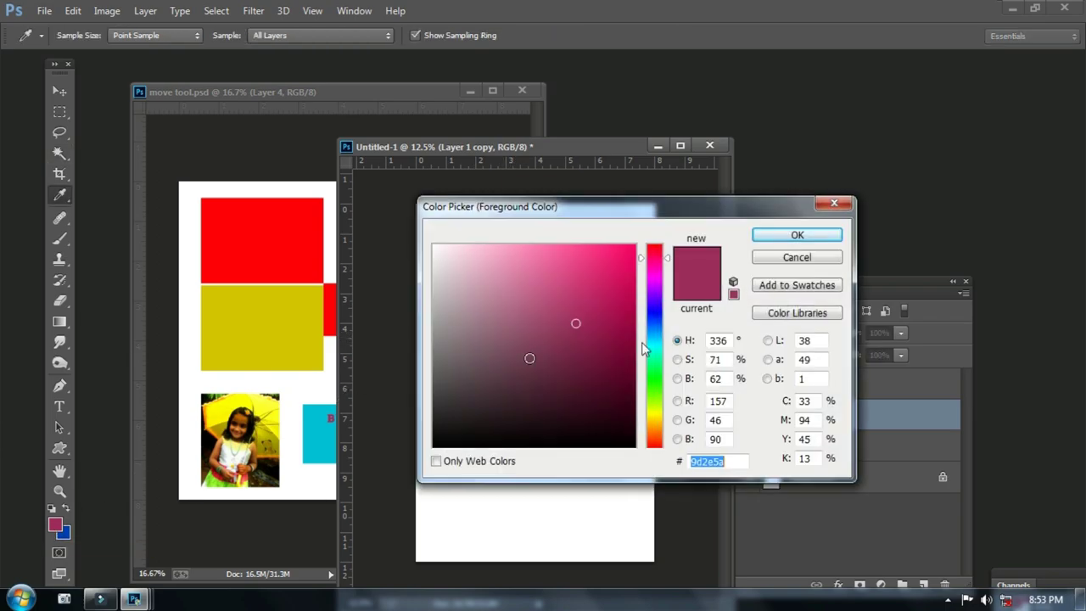
click(661, 320)
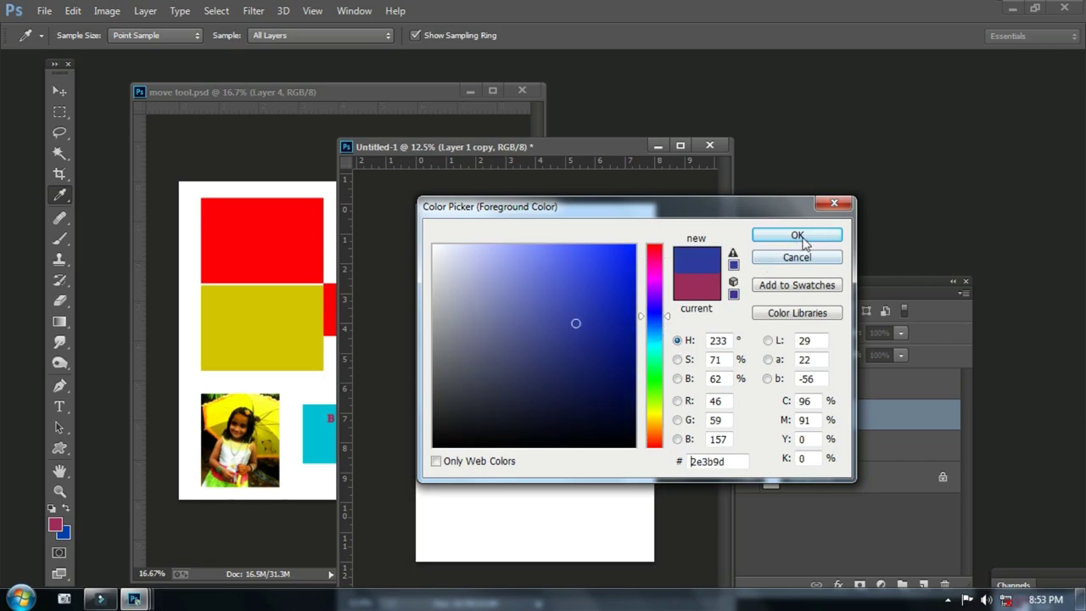
click(635, 256)
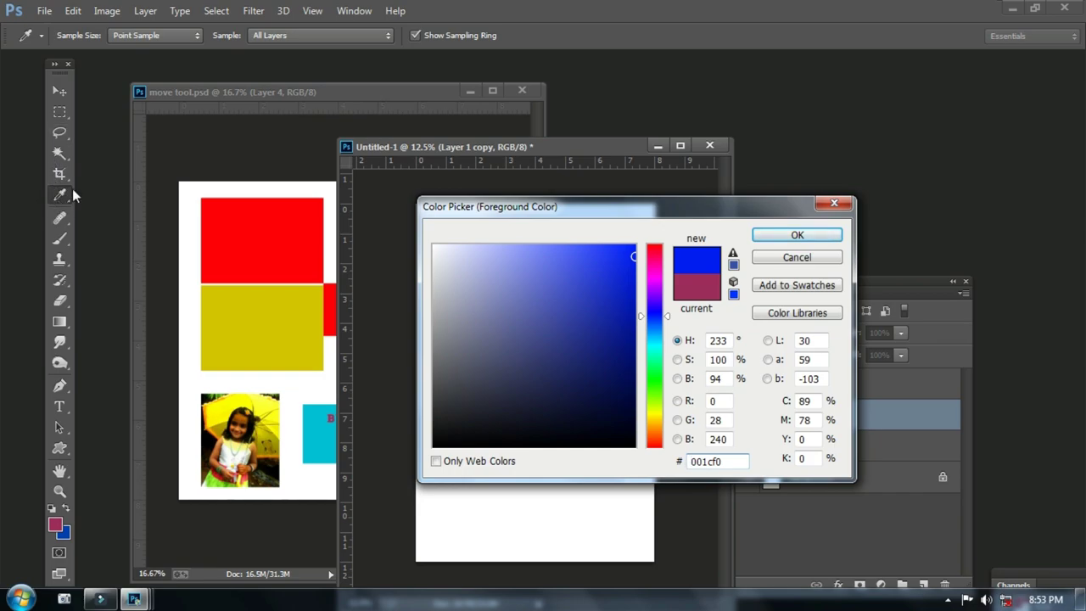
click(621, 338)
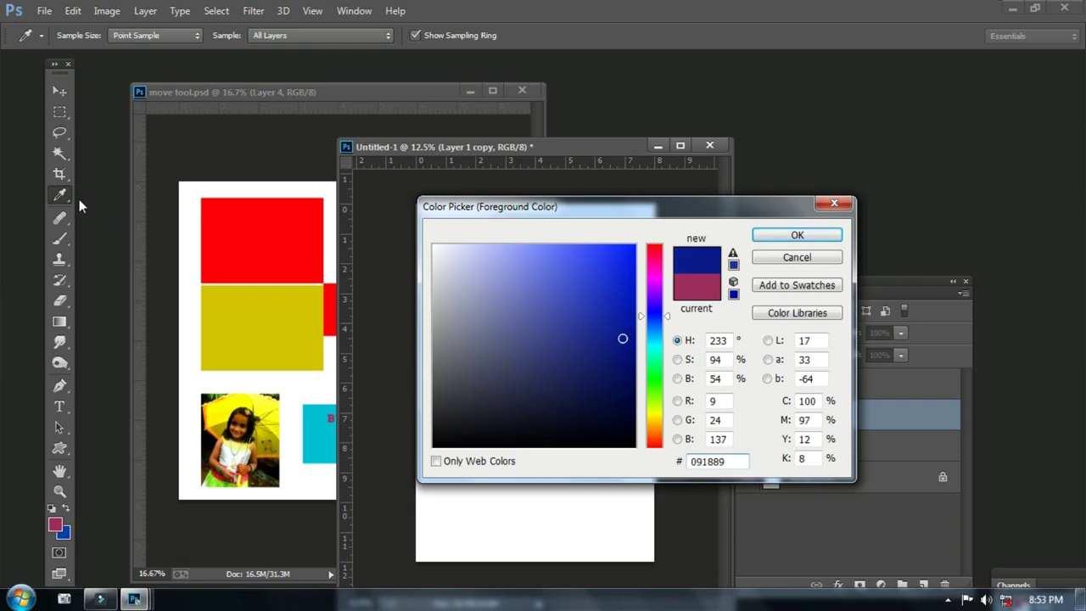
click(591, 393)
click(577, 294)
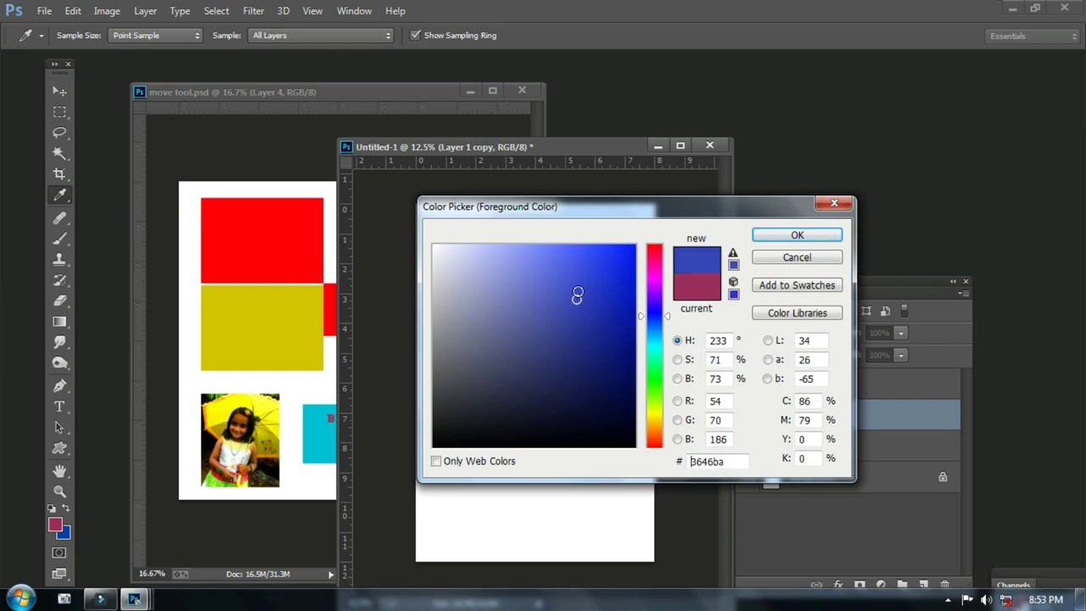
drag(586, 211, 550, 228)
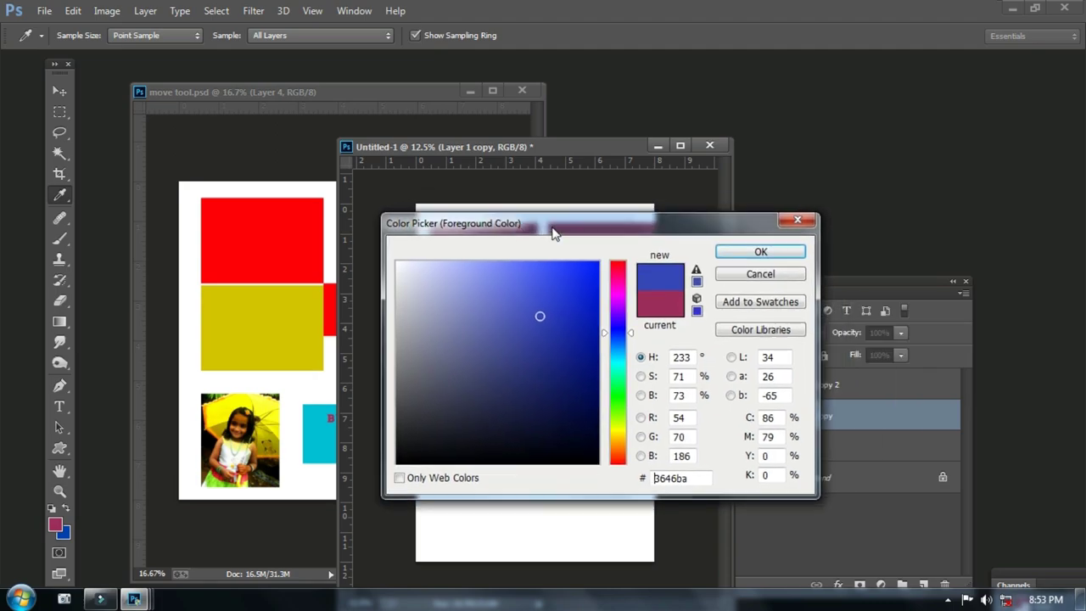
click(591, 283)
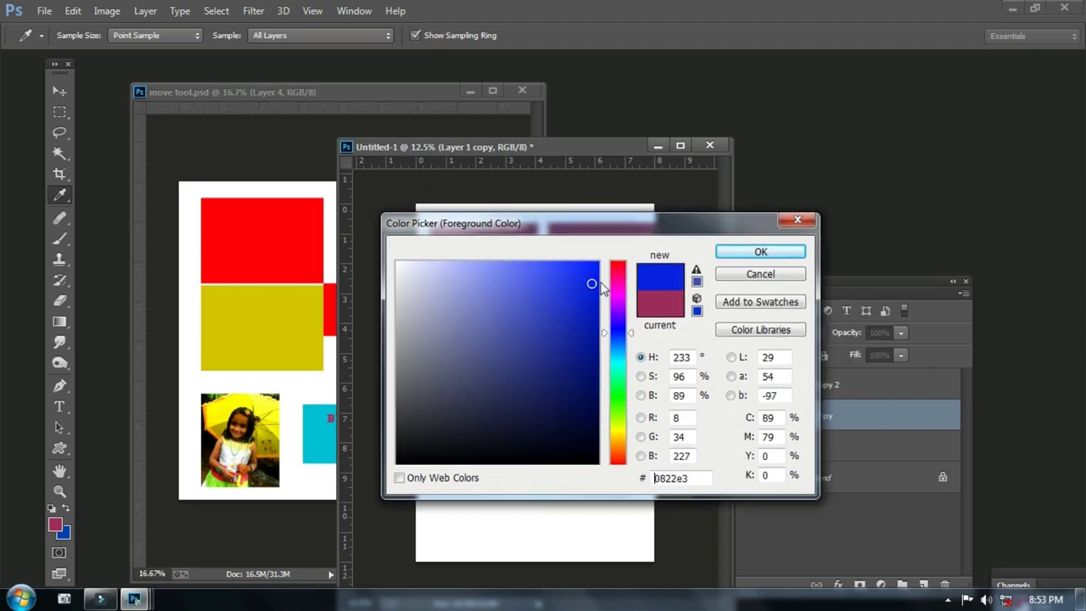
click(744, 253)
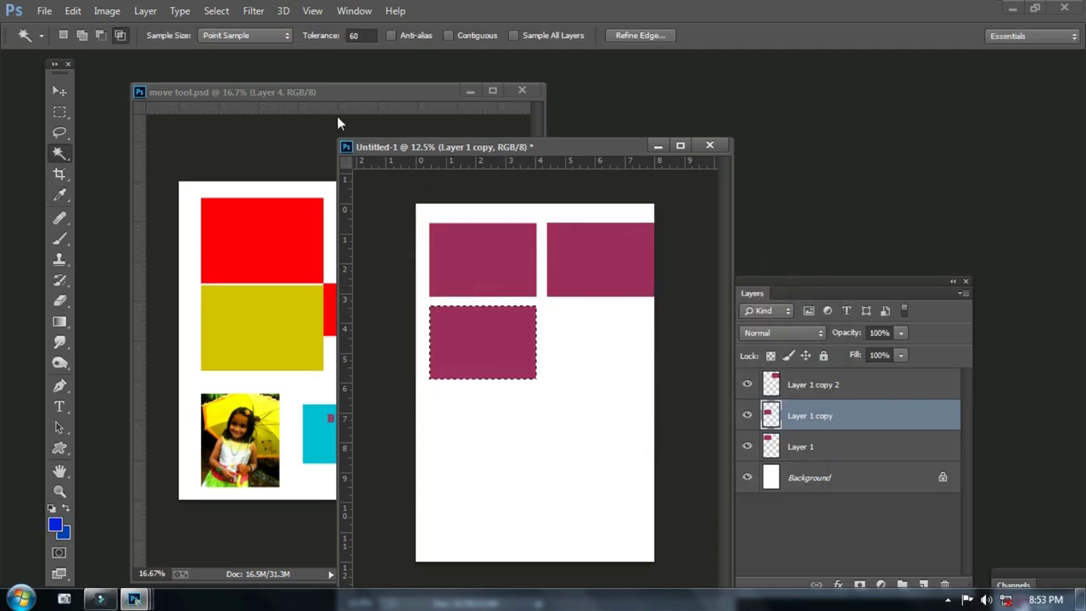
Step: Fill the lower-left rectangle selection with the blue foreground colour, then deselect
click(73, 11)
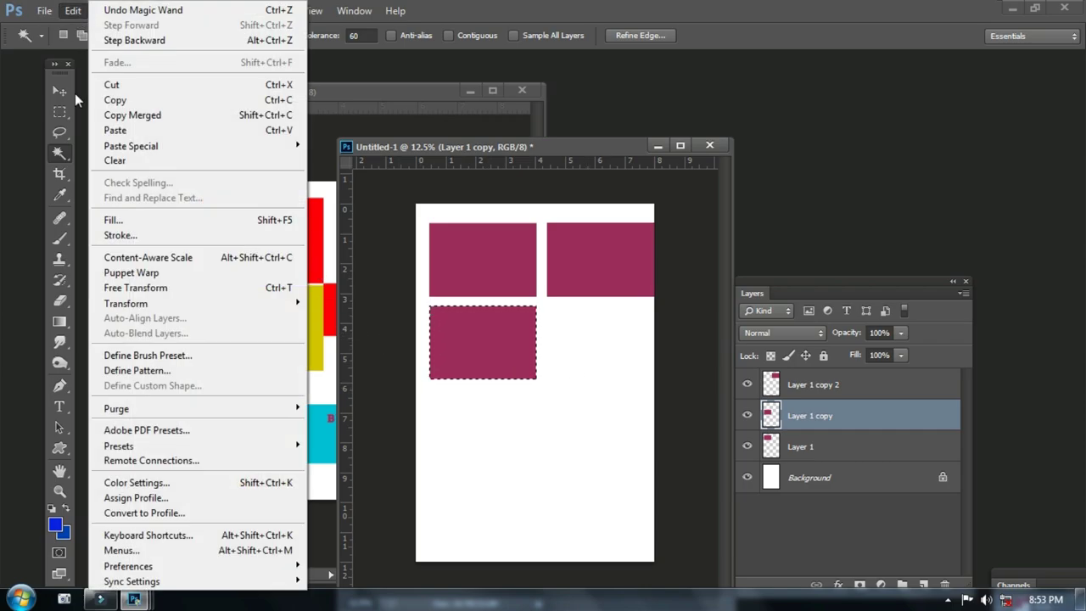
click(101, 220)
click(488, 225)
key(w)
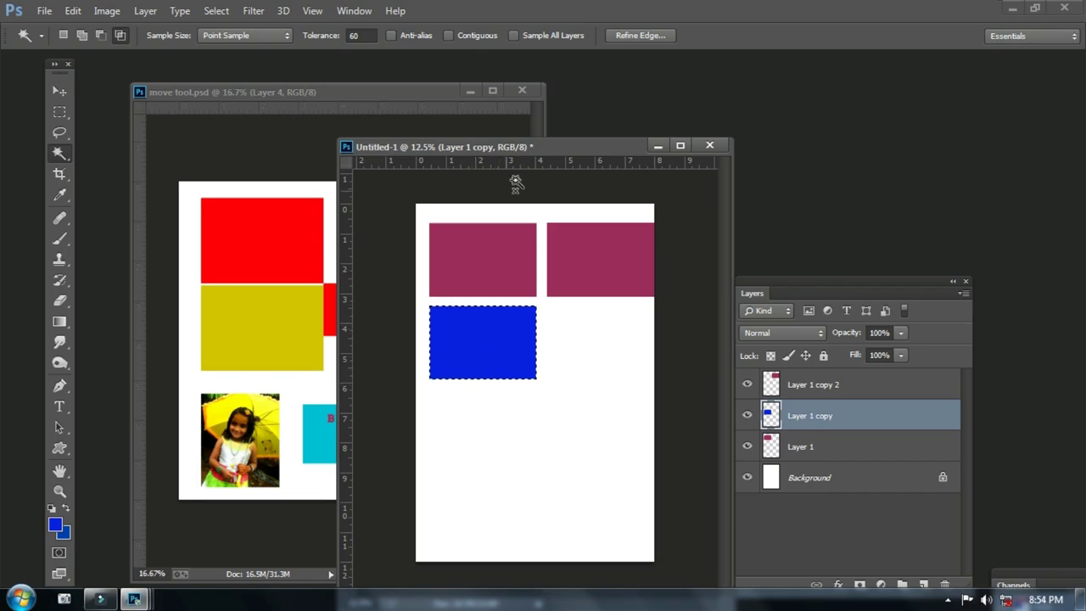
drag(546, 150, 635, 140)
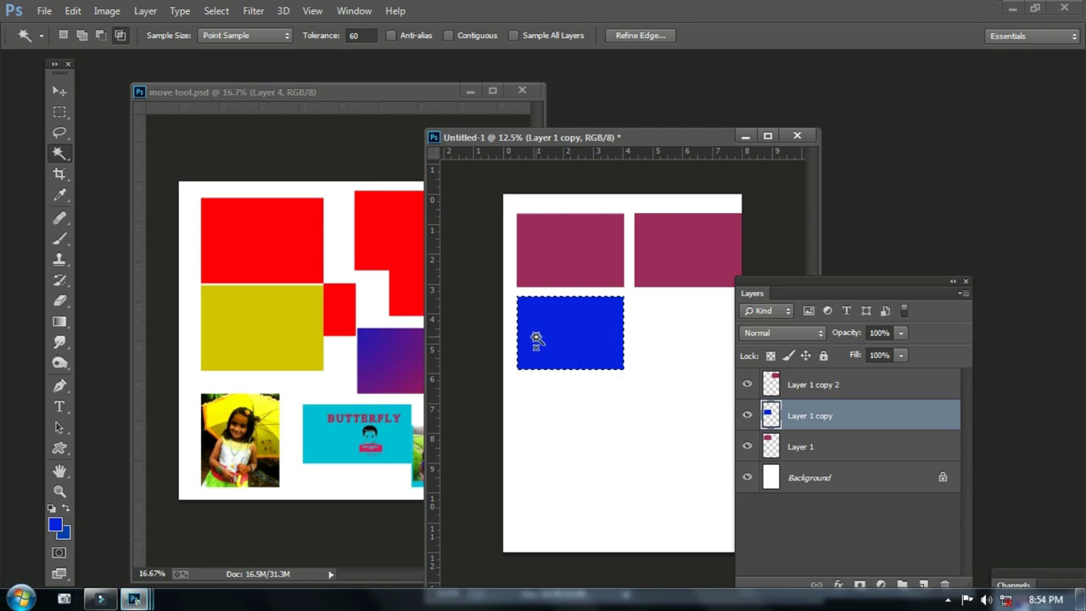
click(212, 12)
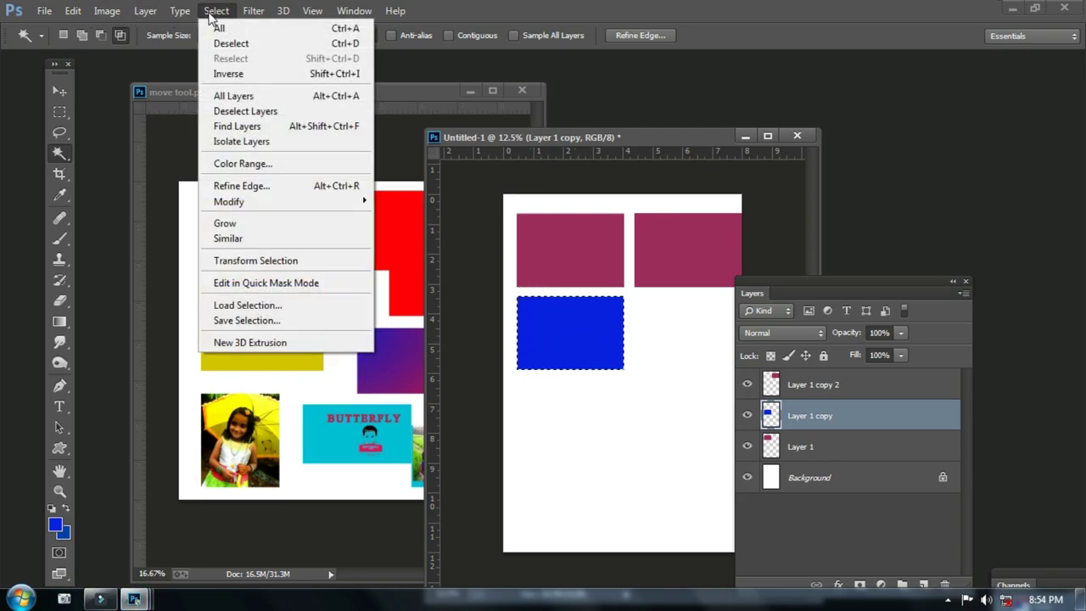
click(218, 39)
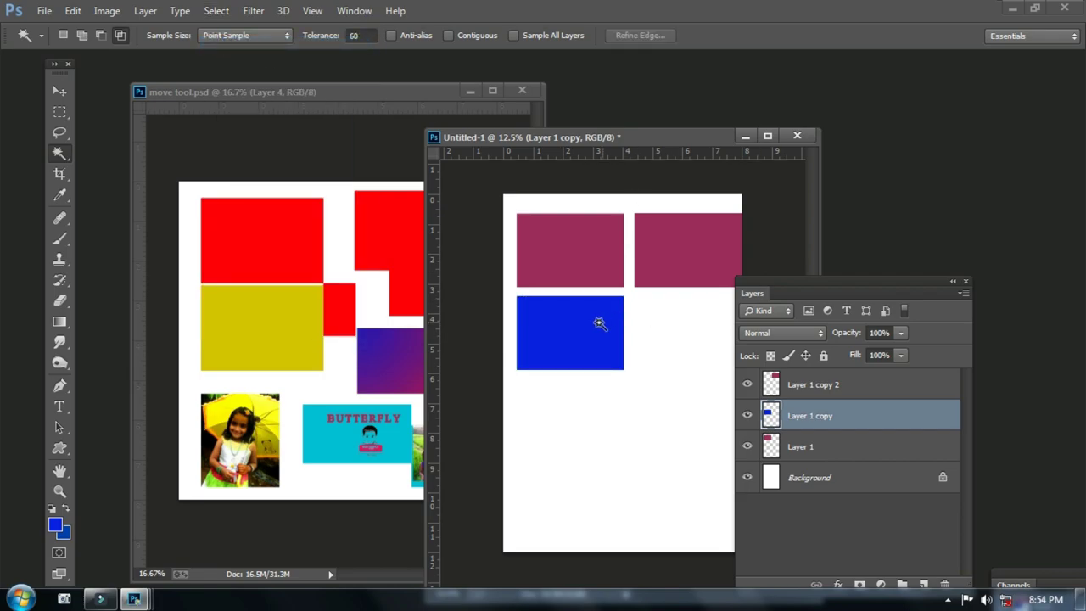
Step: Make Layer 1 copy 2, the top-right rectangle, the active layer via the canvas layer menu
drag(818, 286, 868, 275)
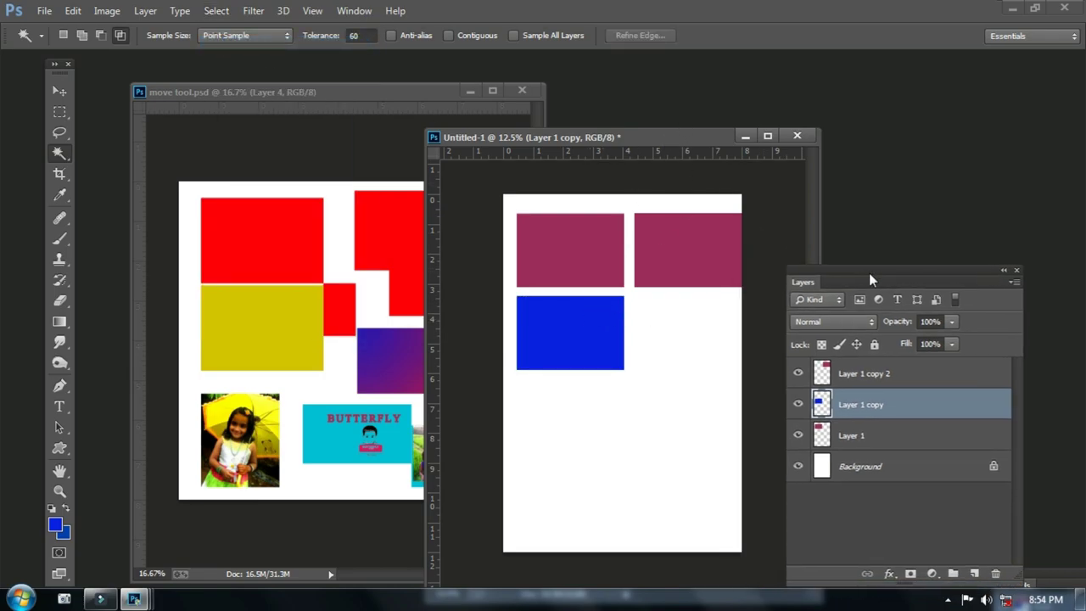
click(53, 90)
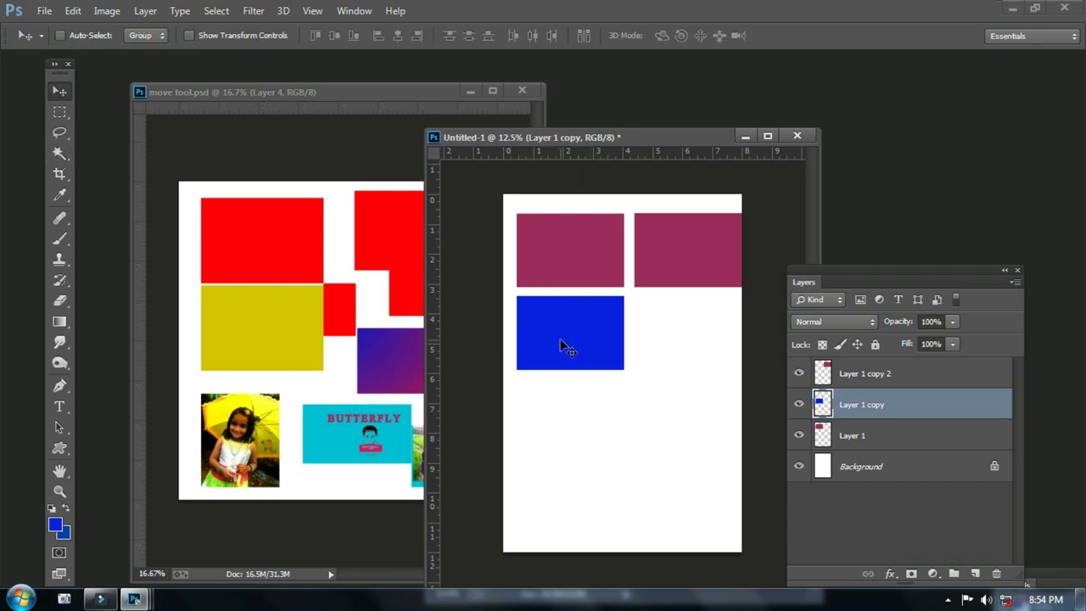
right_click(694, 261)
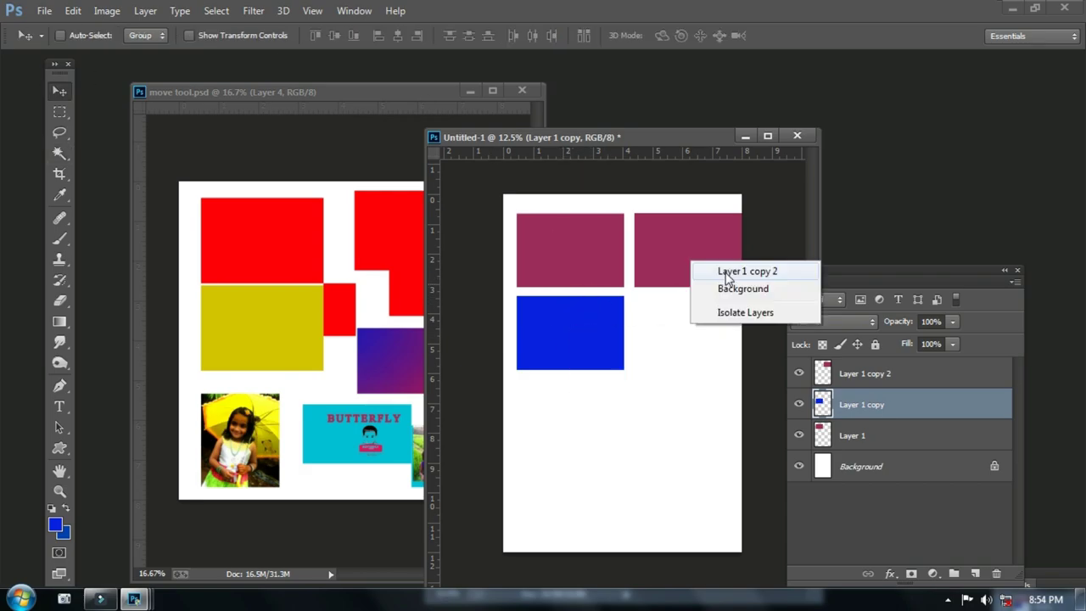
click(703, 270)
mouse_move(702, 271)
mouse_down()
mouse_move(671, 270)
mouse_move(711, 270)
mouse_move(699, 265)
mouse_up()
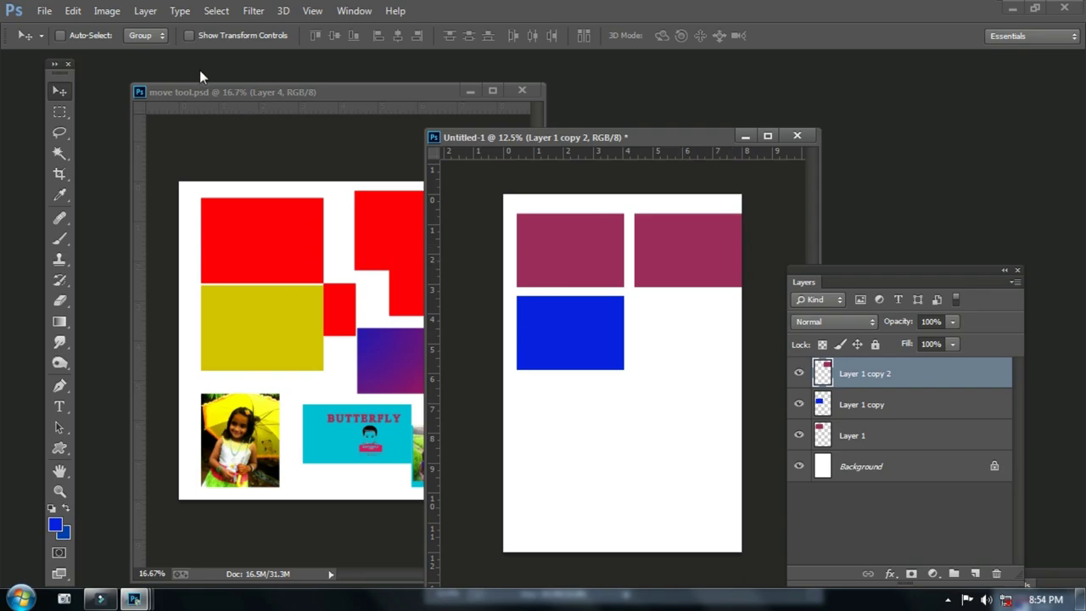
click(70, 15)
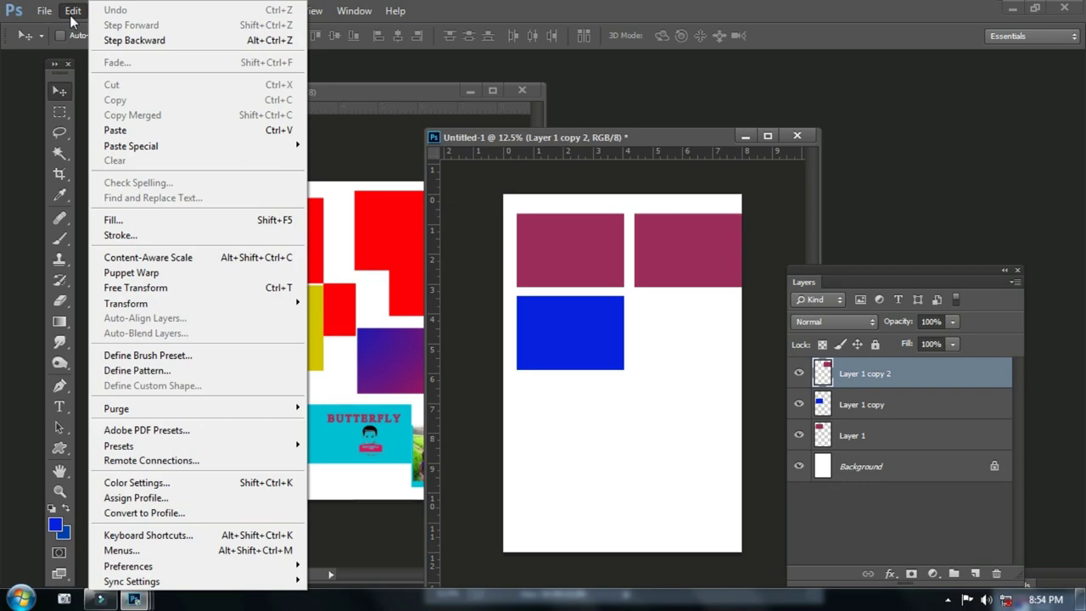
Step: Free Transform the top-right rectangle into a narrow block beside the first, then bring move tool.psd forward
click(133, 290)
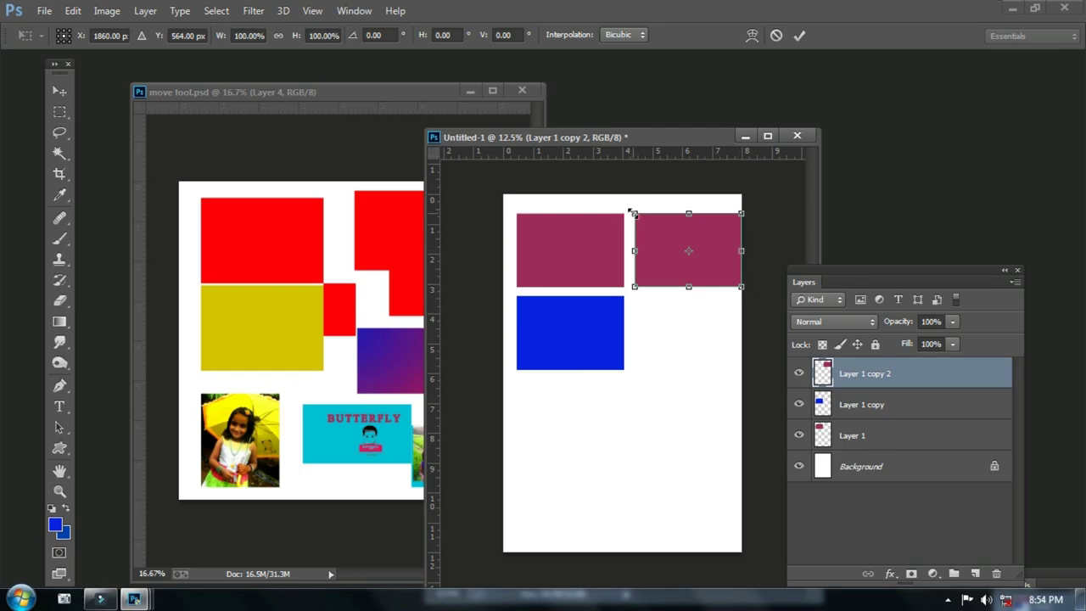
drag(634, 215, 662, 230)
drag(742, 261, 701, 260)
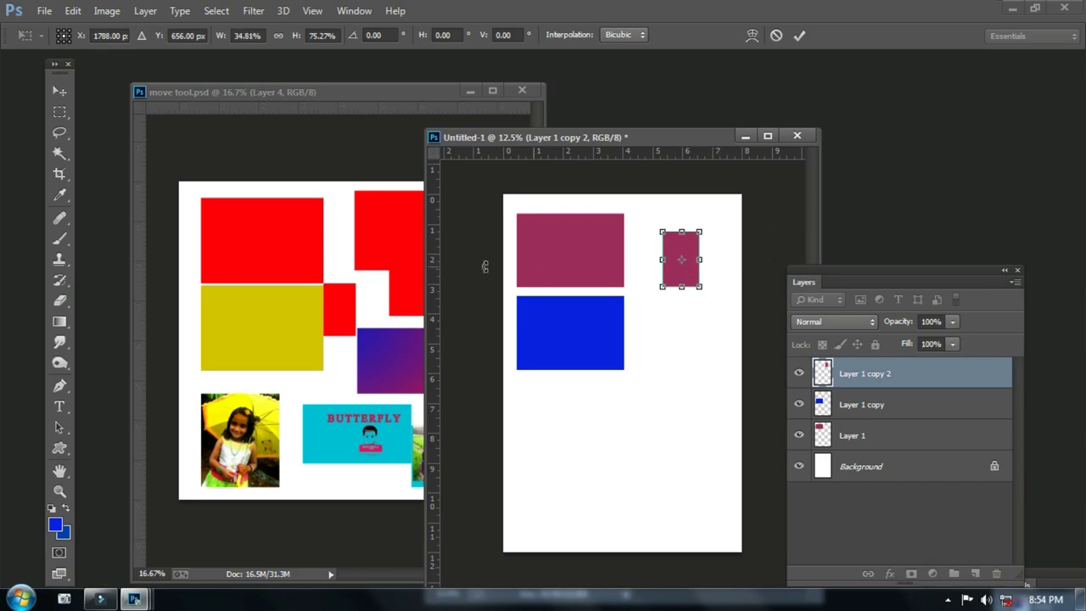
key(Return)
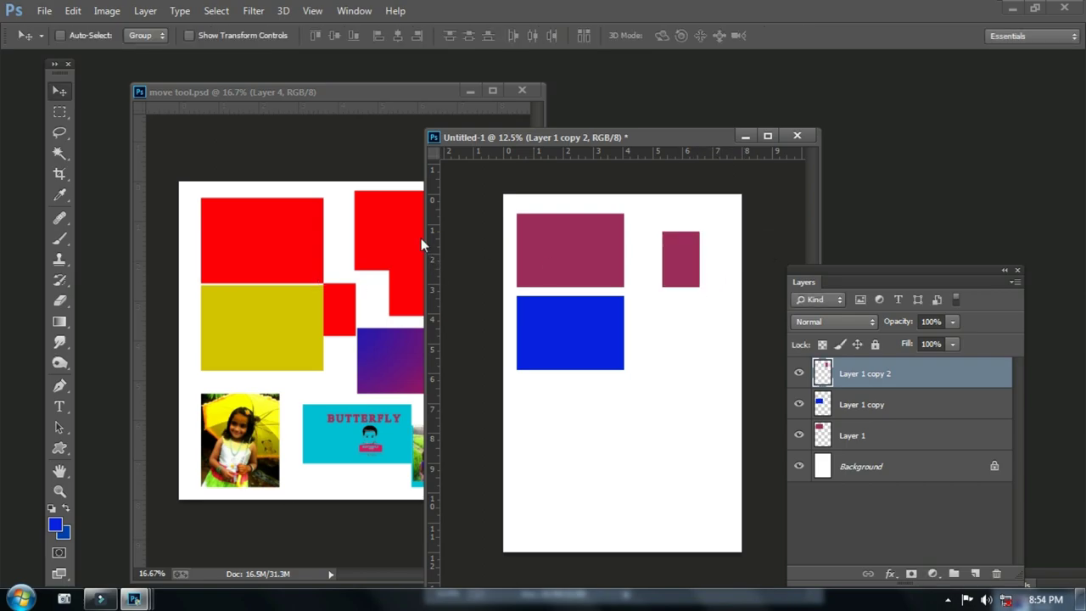
drag(684, 285, 641, 278)
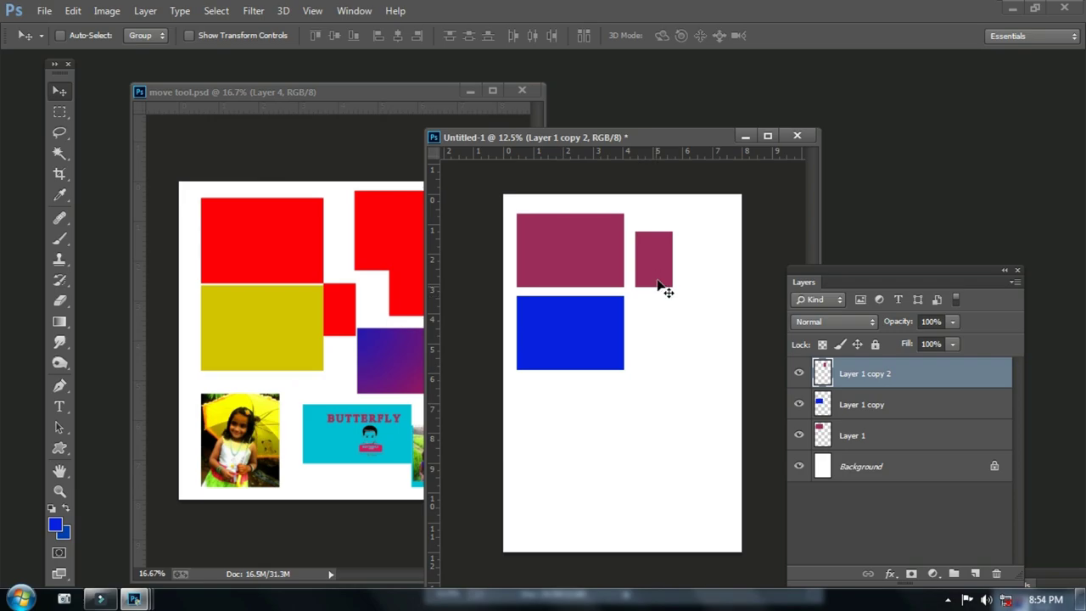
click(336, 364)
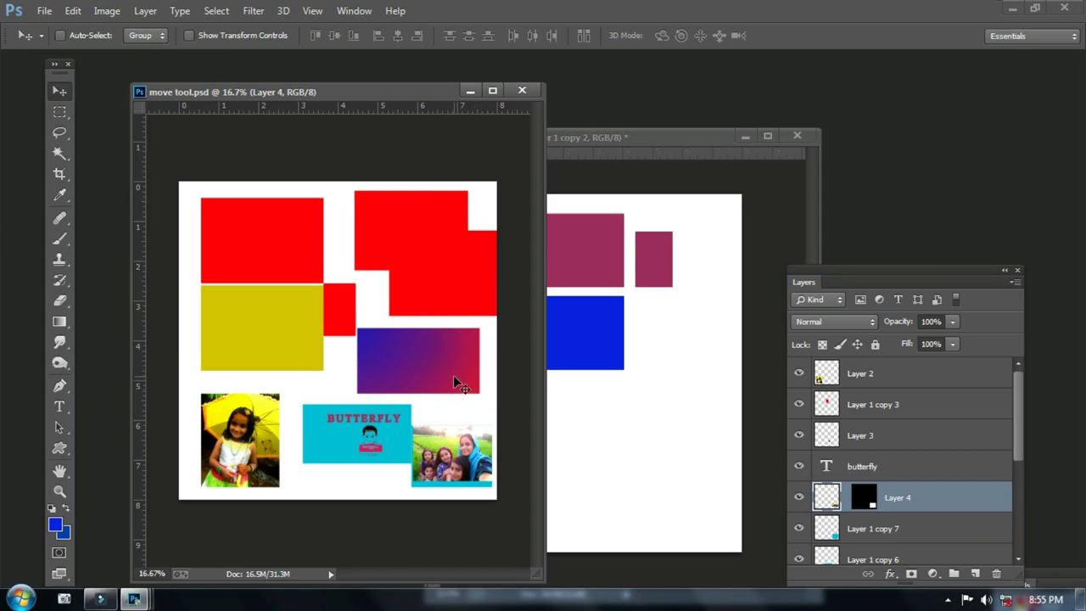
Step: In Untitled-1, drag a copy of Layer 1's rectangle flush left beneath the blue one
click(664, 382)
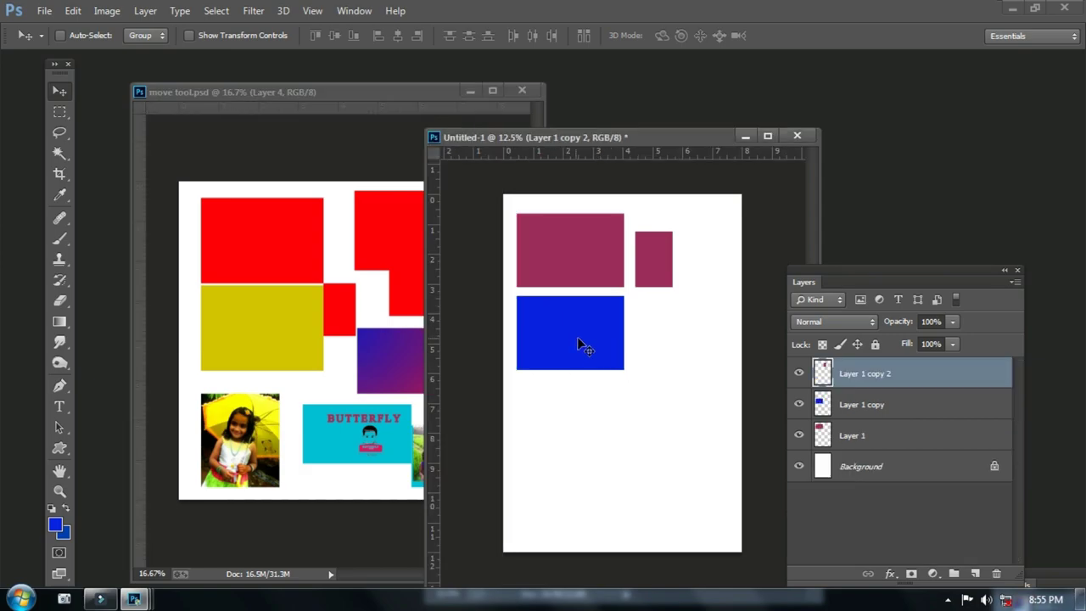
right_click(584, 270)
click(598, 282)
drag(584, 246, 583, 423)
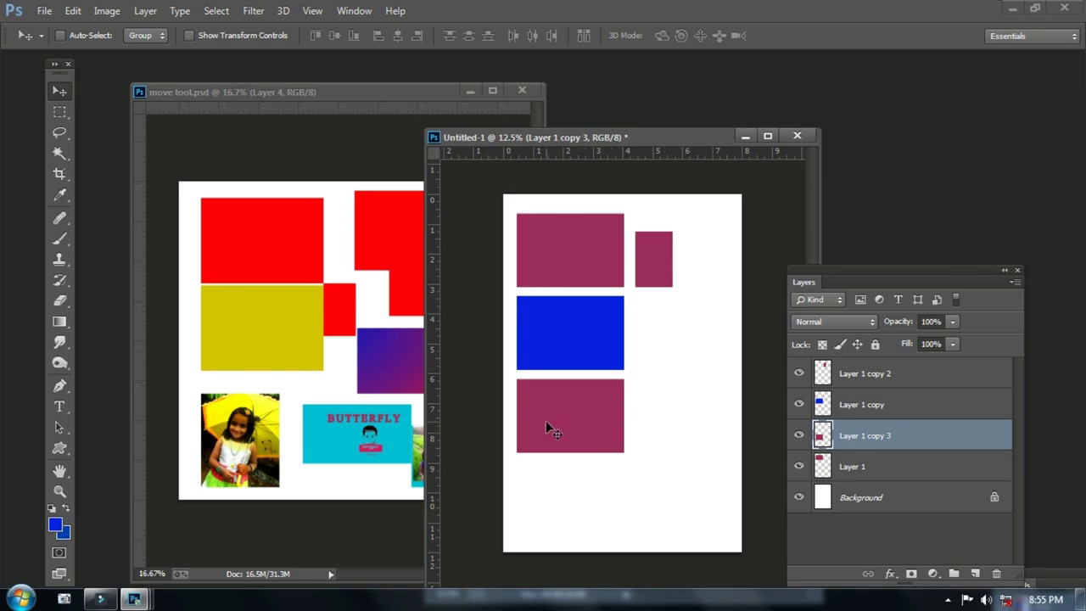
click(64, 158)
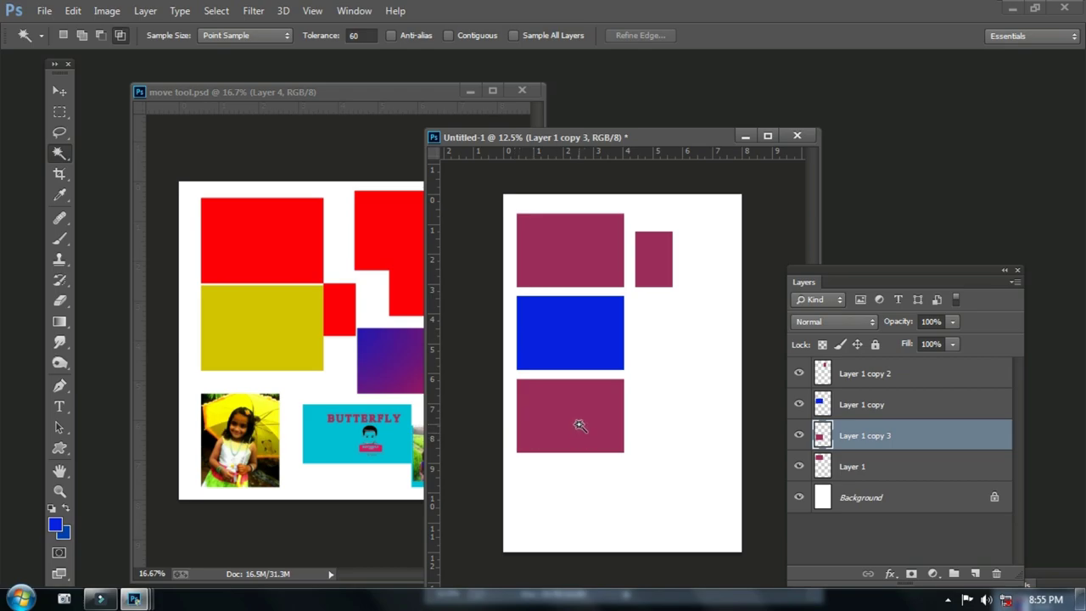
Step: Load Layer 1 copy 3 Transparency as a selection, then bring move tool.psd forward
click(217, 11)
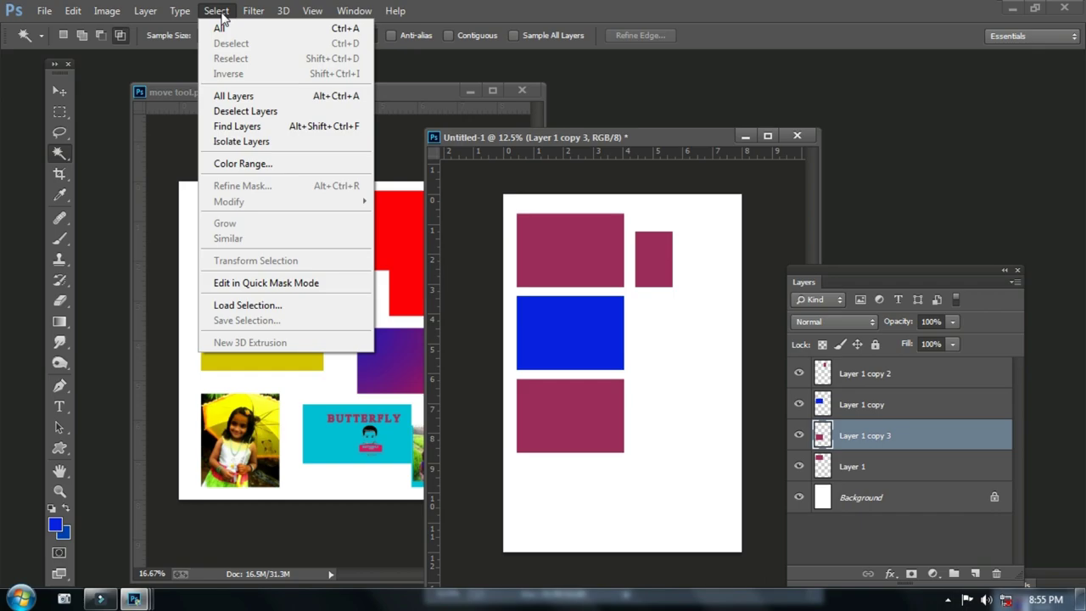
click(247, 304)
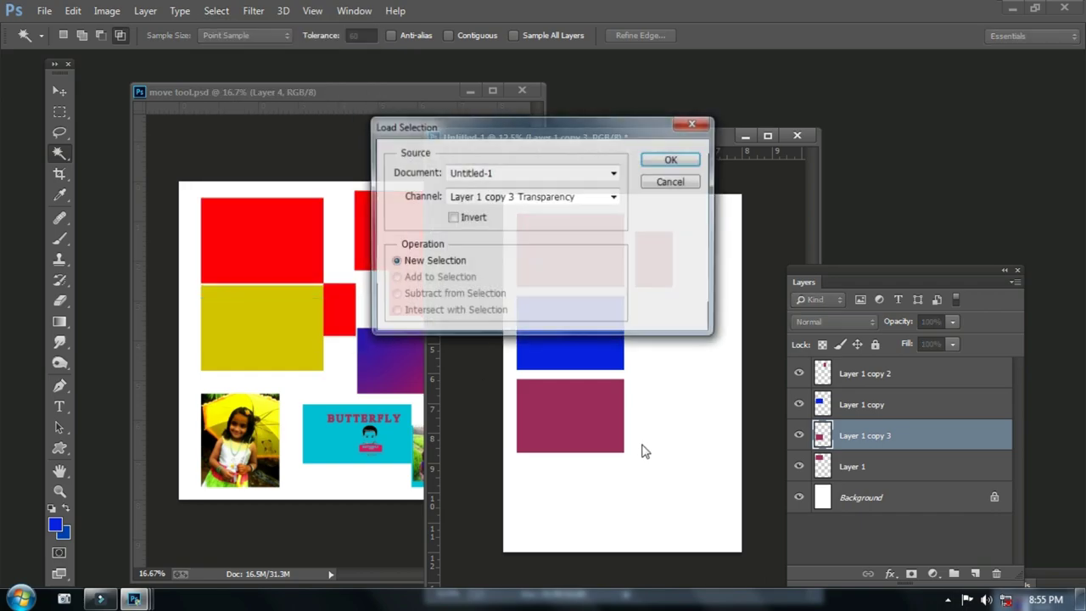
click(670, 161)
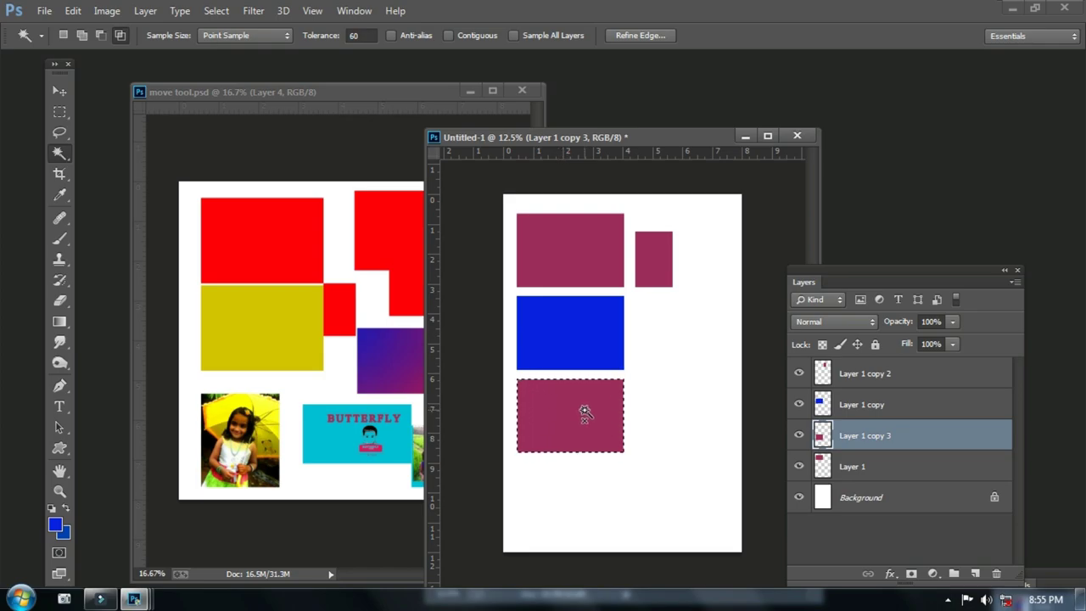
click(395, 370)
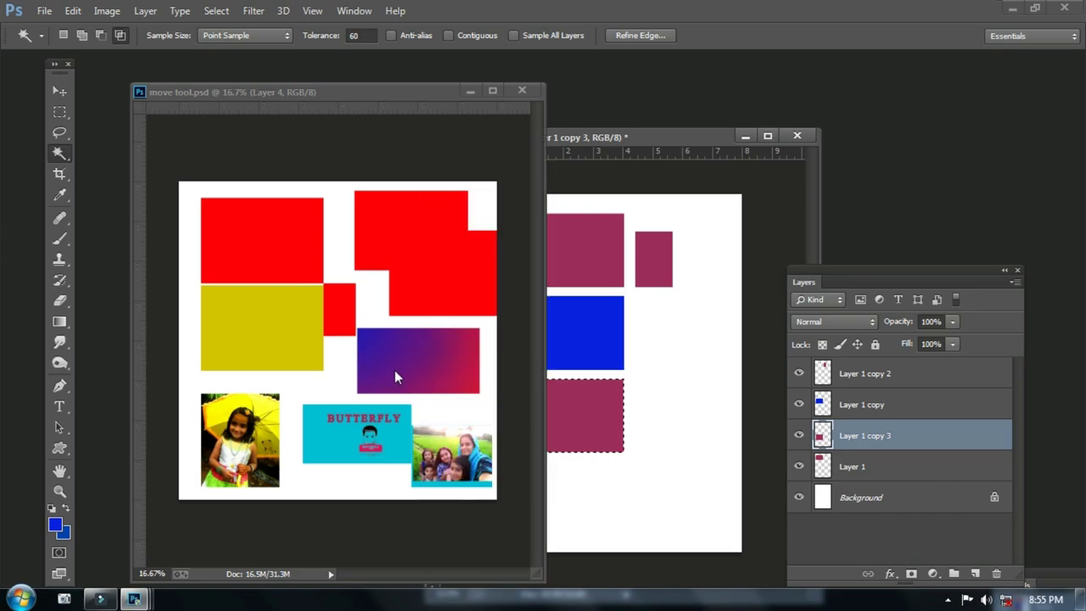
Step: Bring Untitled-1 forward with its bottom rectangle selected and choose the Gradient Tool
click(590, 412)
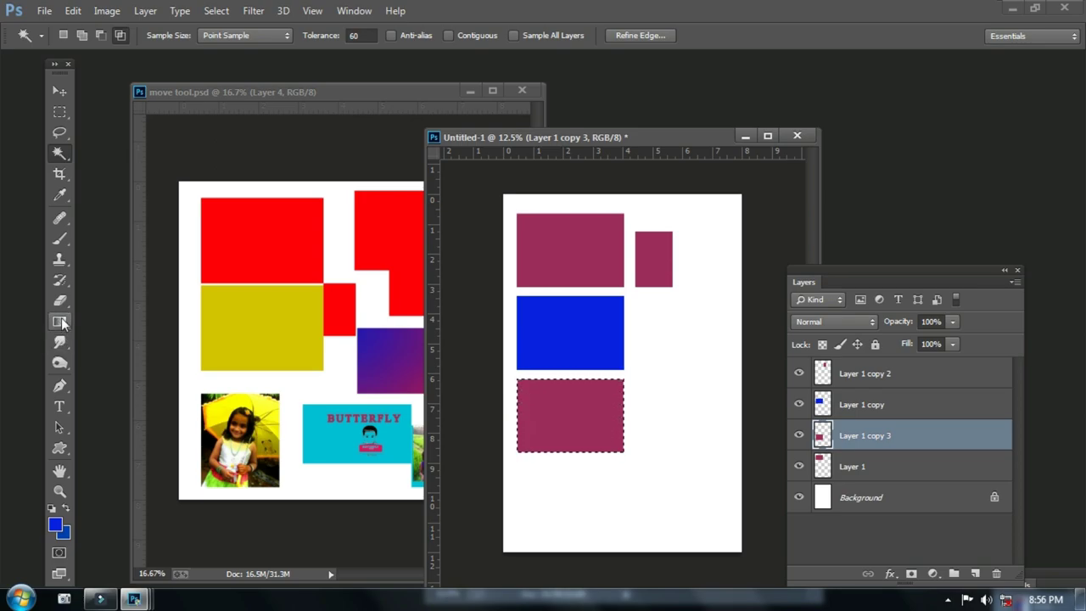
click(62, 324)
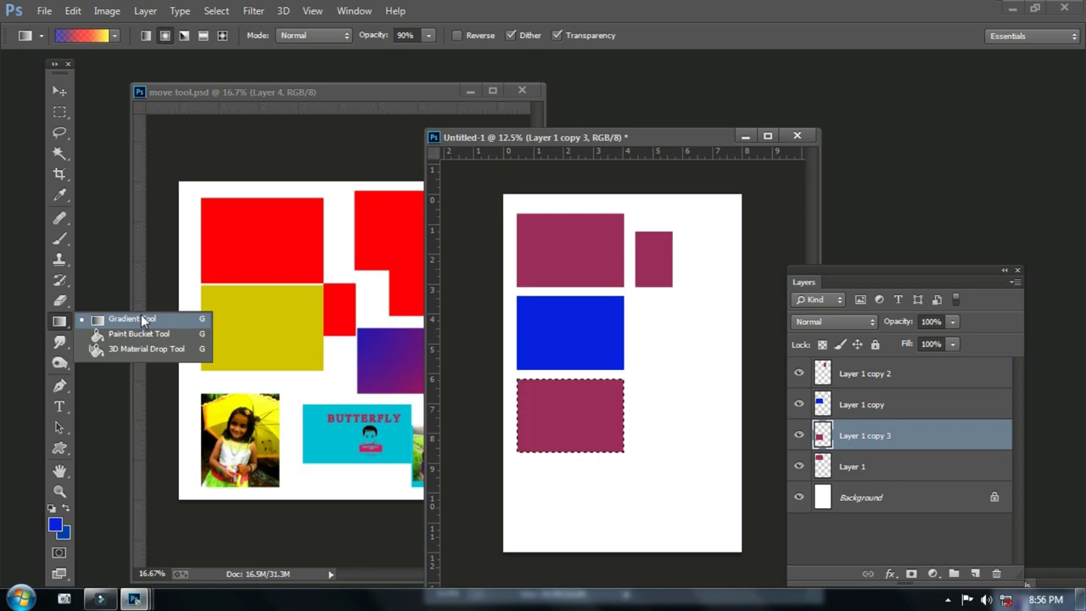
click(116, 321)
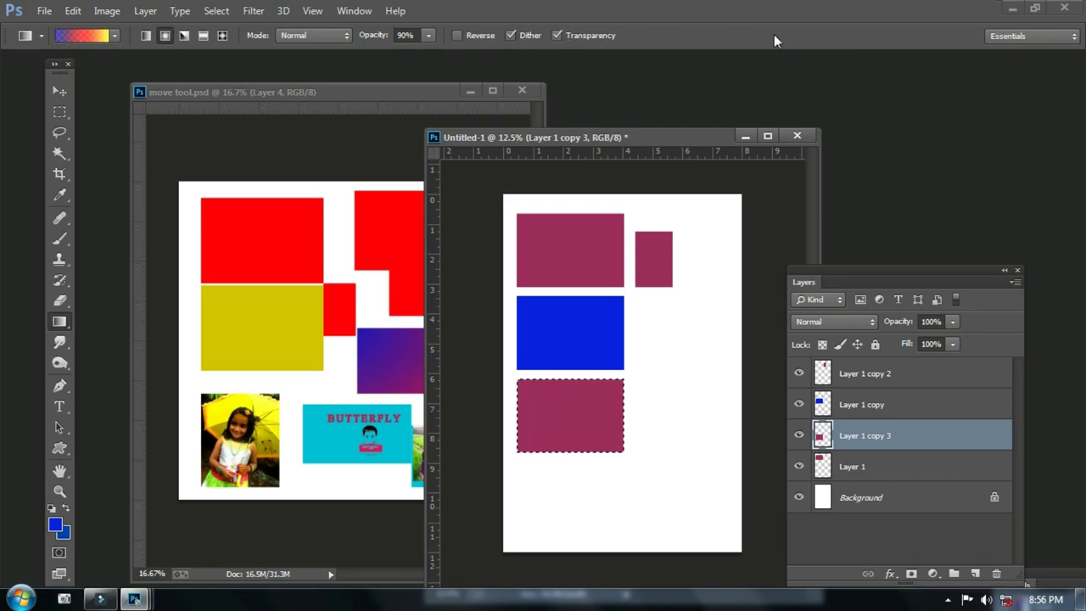
click(67, 87)
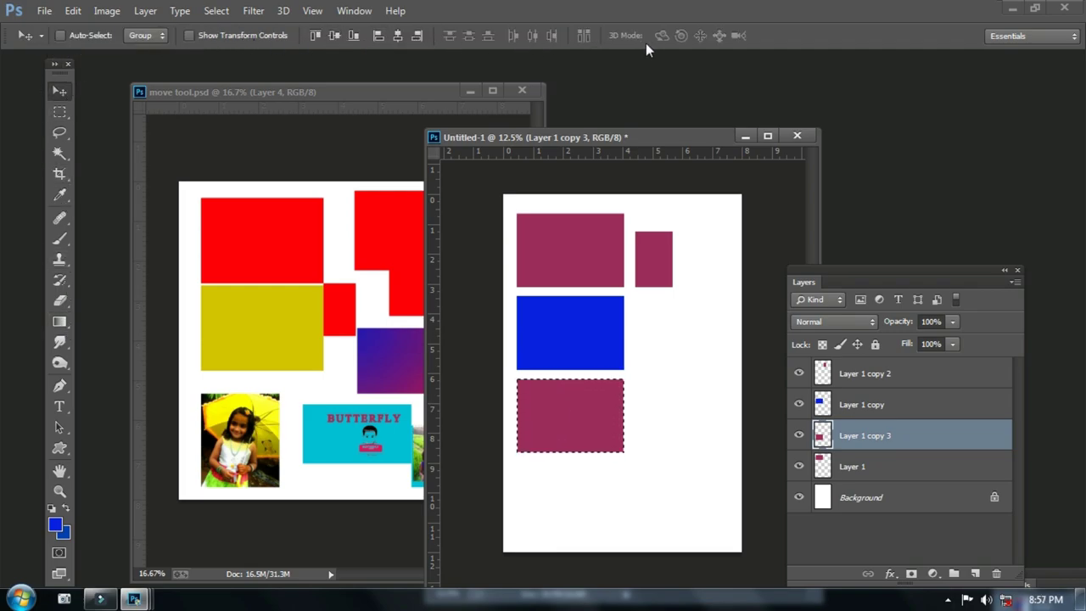
click(59, 113)
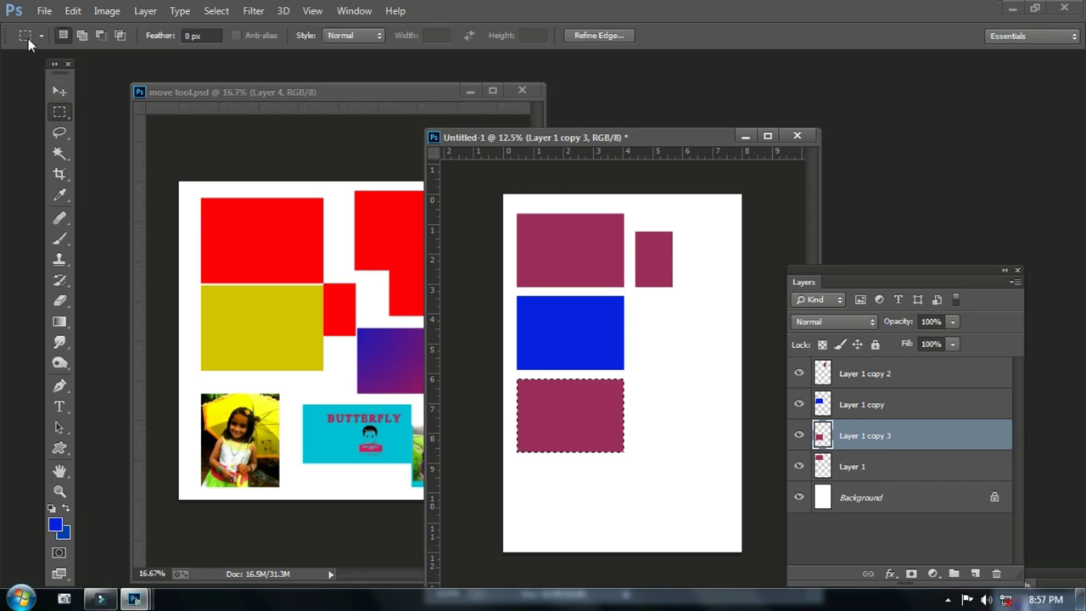
click(60, 154)
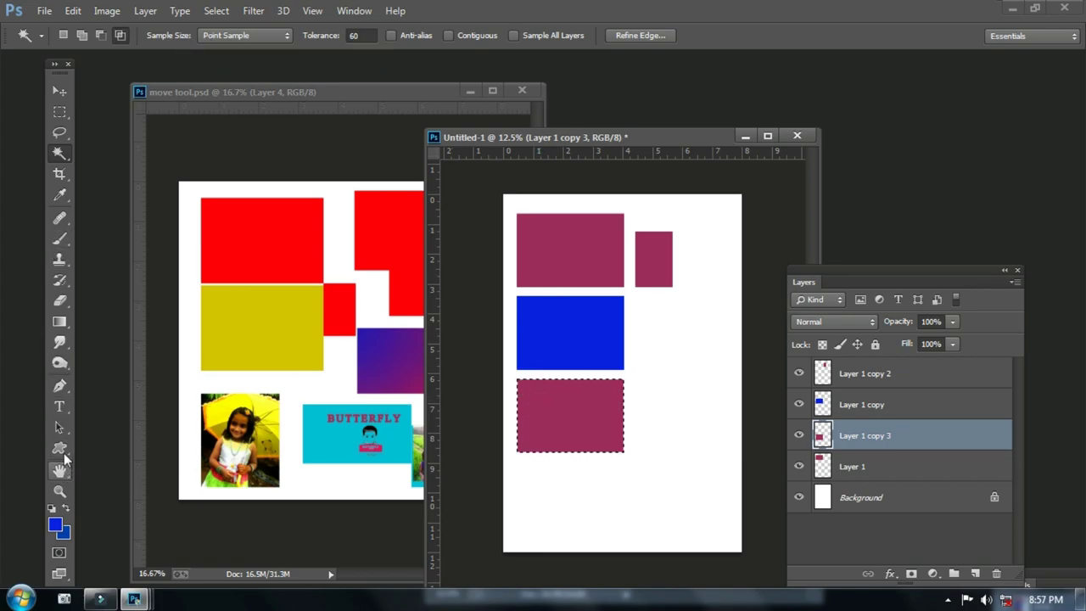
click(61, 323)
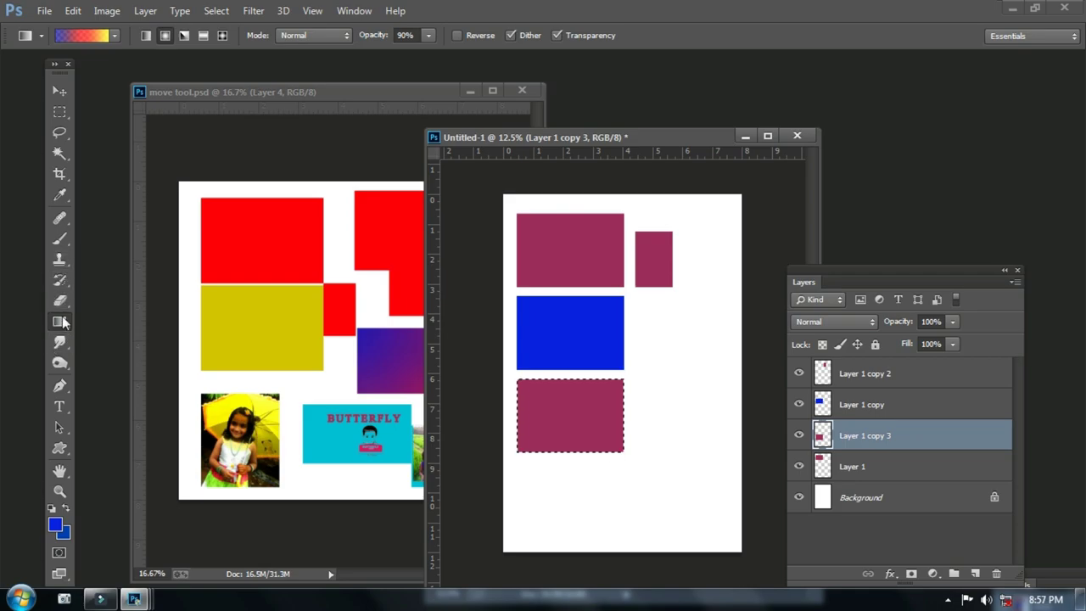
Step: Set the foreground colour to bright blue and the background colour to dark red
click(58, 526)
drag(583, 315, 601, 264)
click(761, 252)
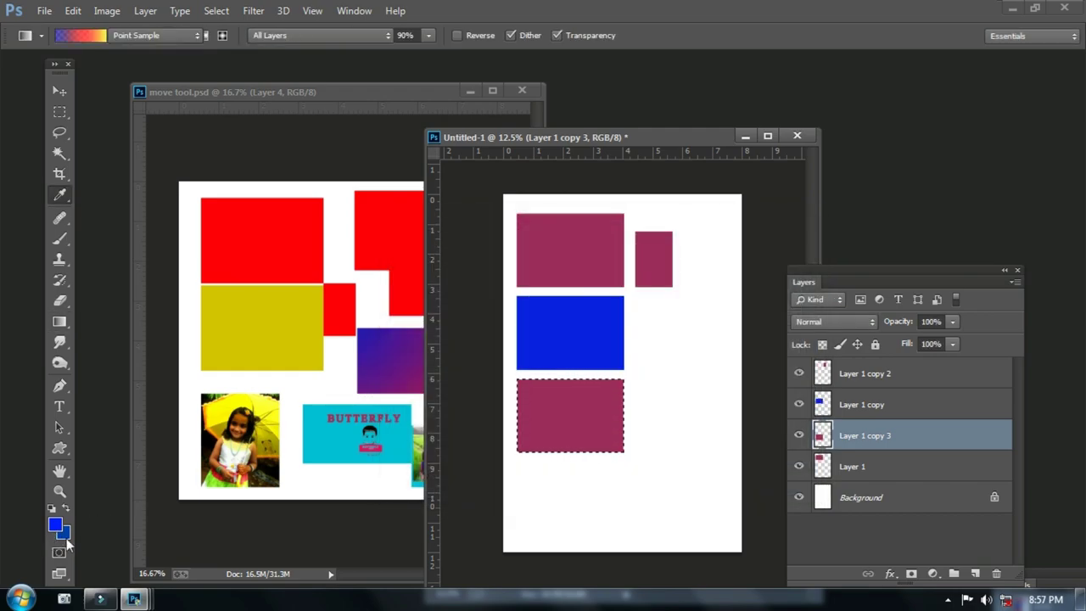
click(64, 536)
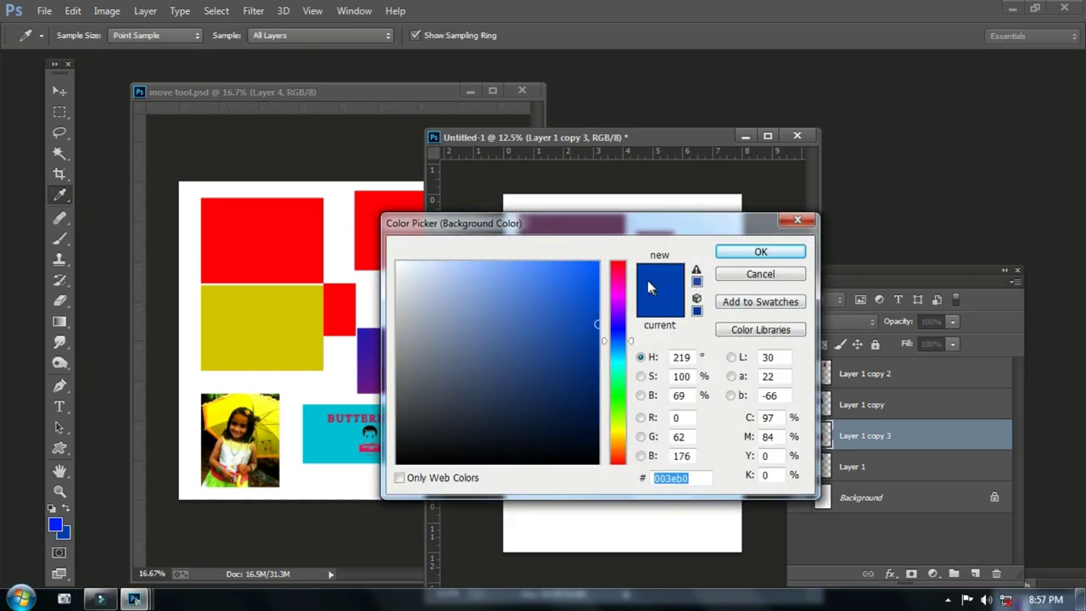
click(619, 267)
click(761, 252)
key(g)
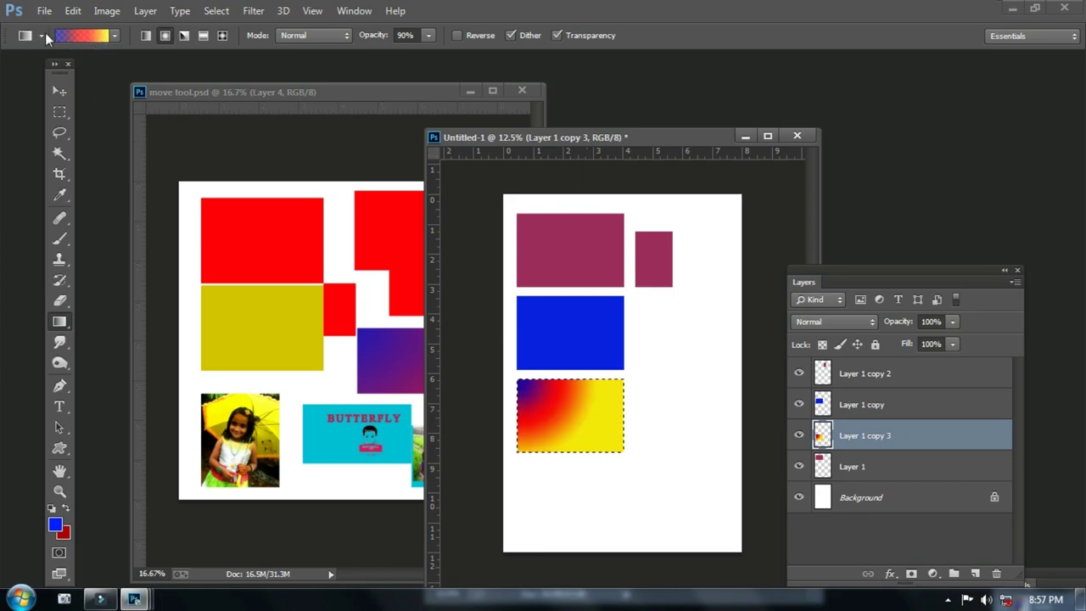
Step: Refill the bottom rectangle with a blue-to-dark-red Foreground to Background radial gradient
click(115, 36)
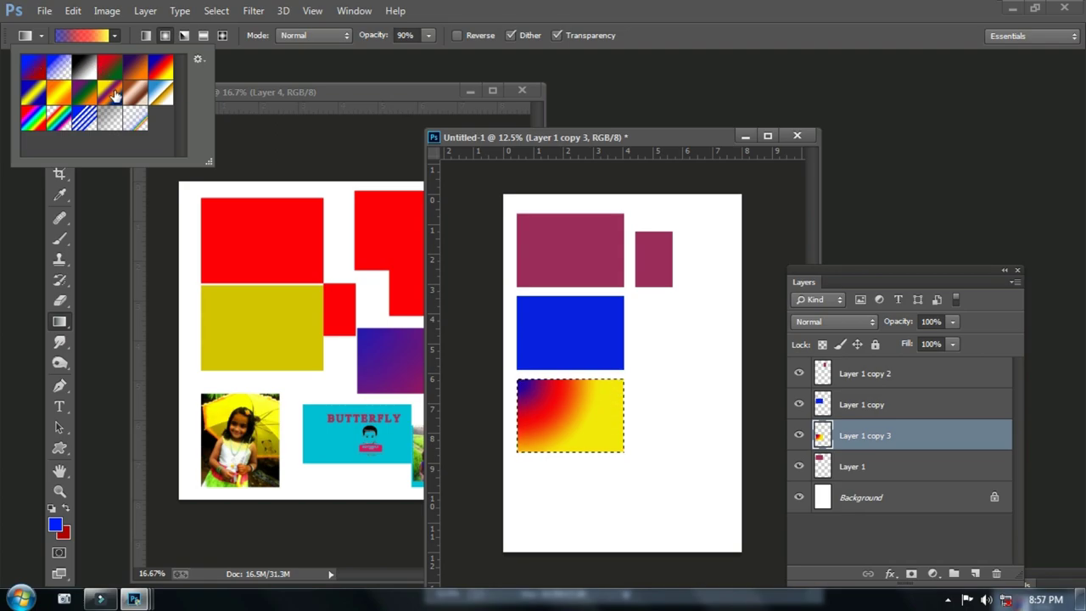
click(33, 76)
drag(518, 382, 618, 459)
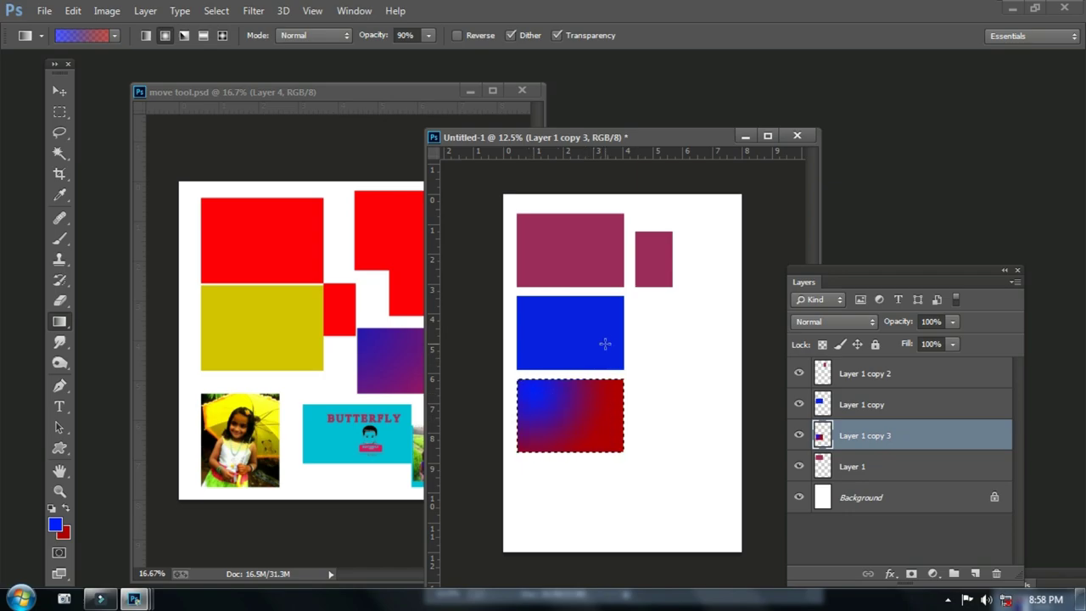
click(309, 431)
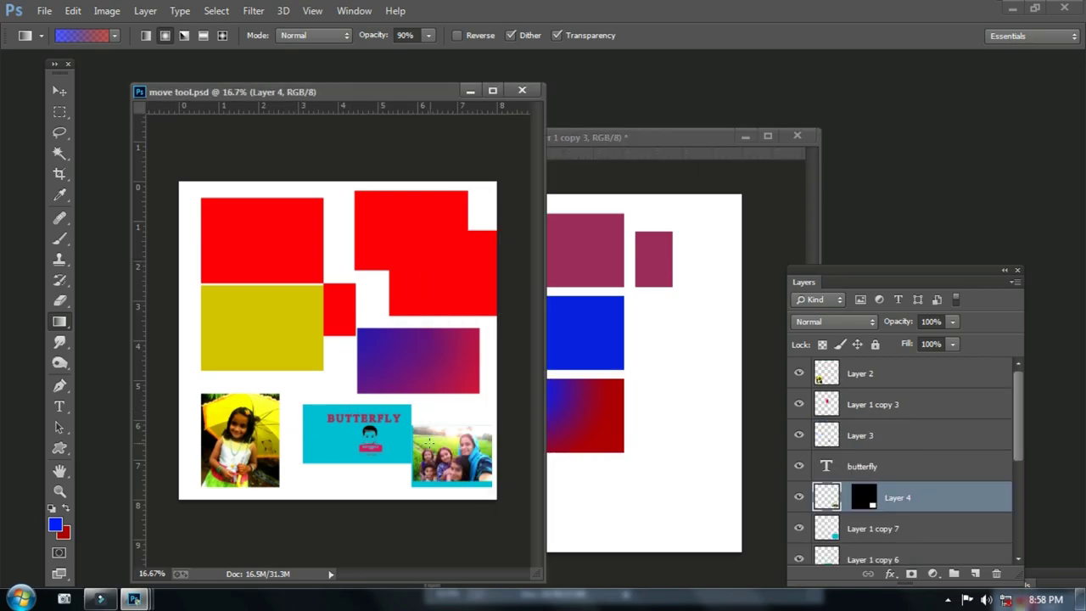
click(646, 436)
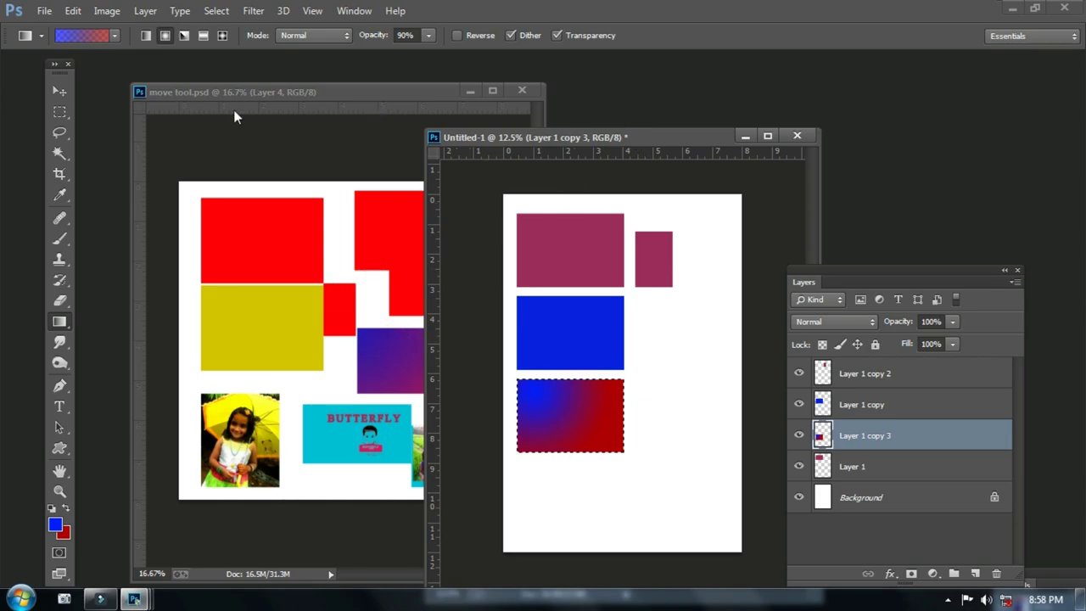
Step: Open 20181223_174554.jpg from the Desktop with File > Open
click(40, 12)
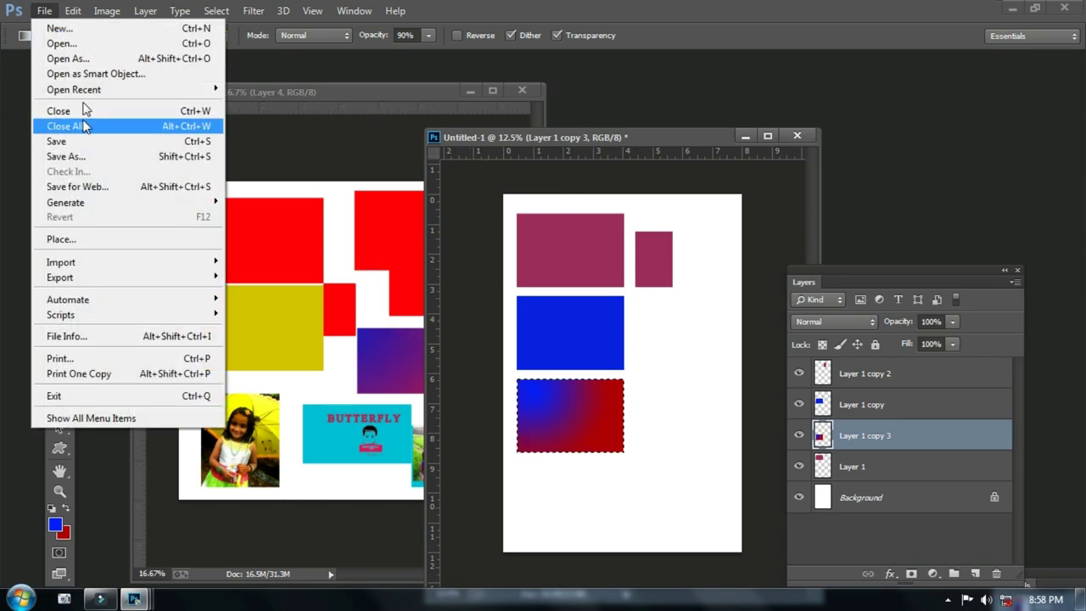
click(62, 43)
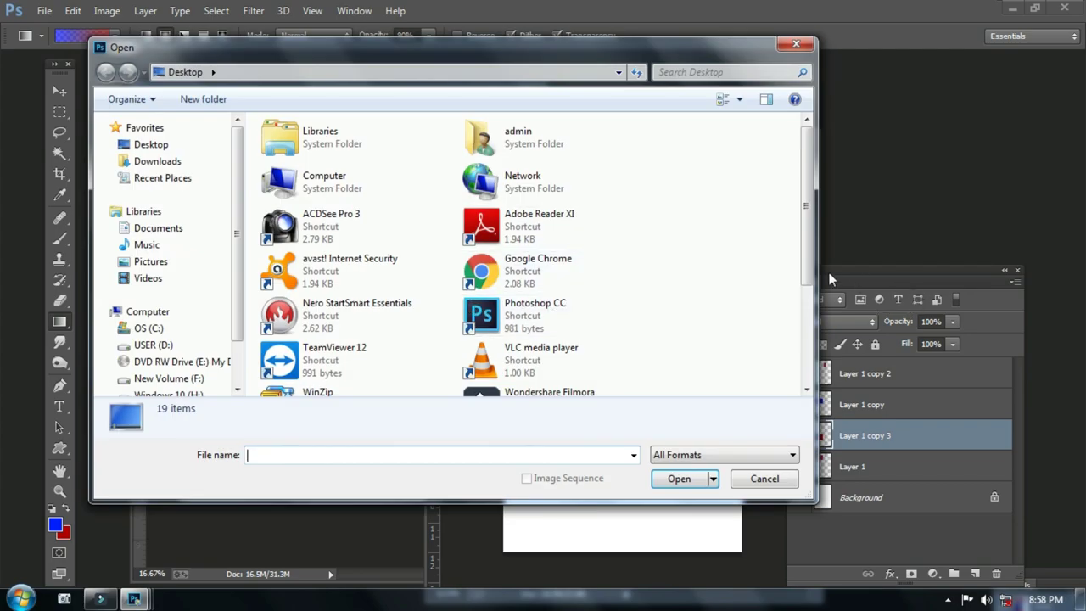
drag(807, 265, 777, 370)
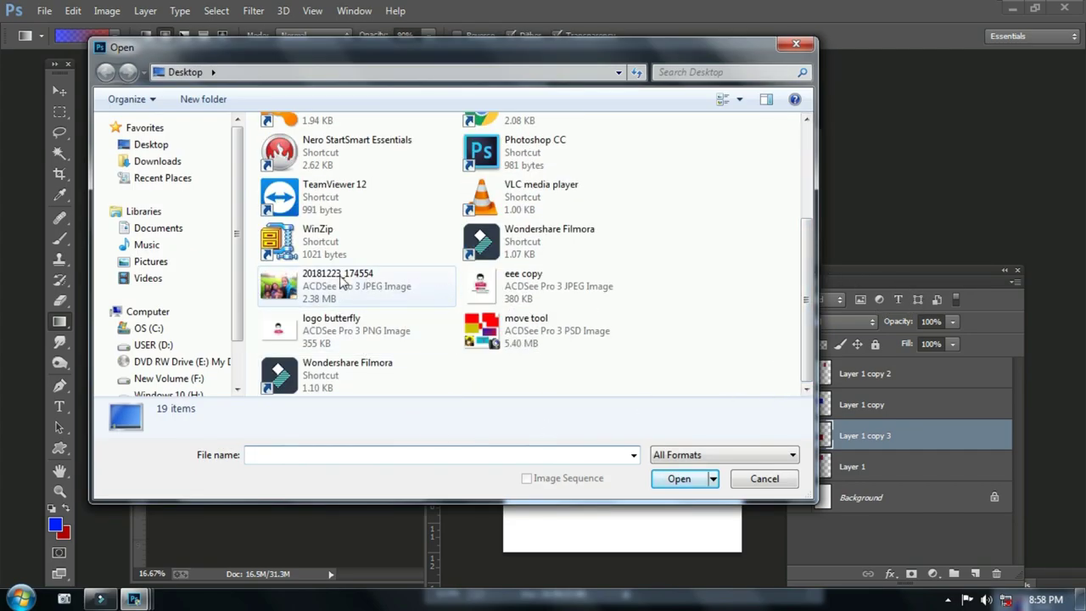
double_click(318, 288)
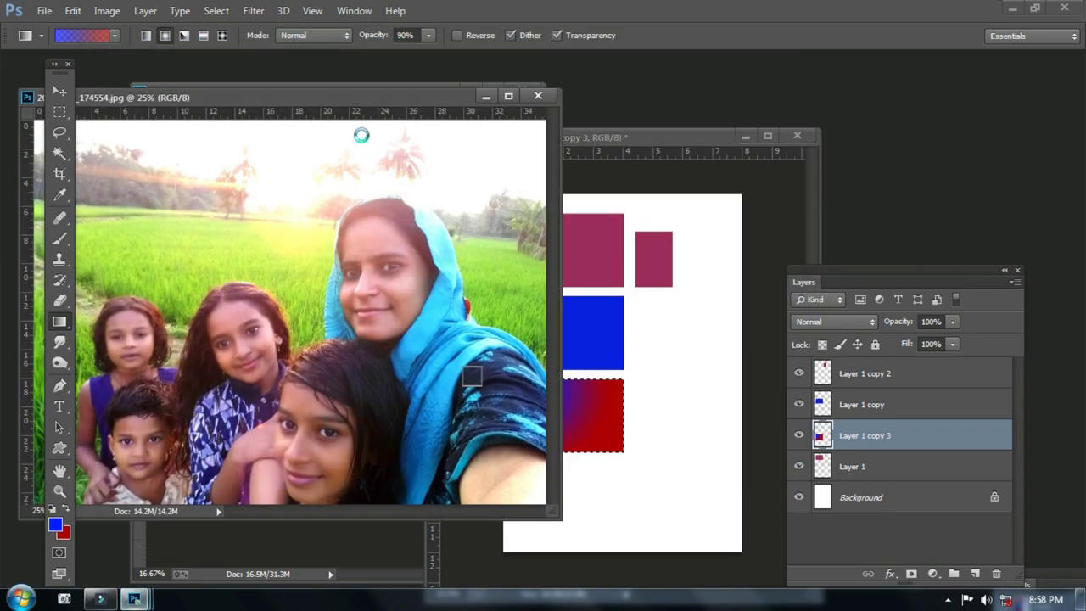
Step: Dock the group photo's window into the tabbed area alongside move tool.psd
drag(339, 98, 513, 89)
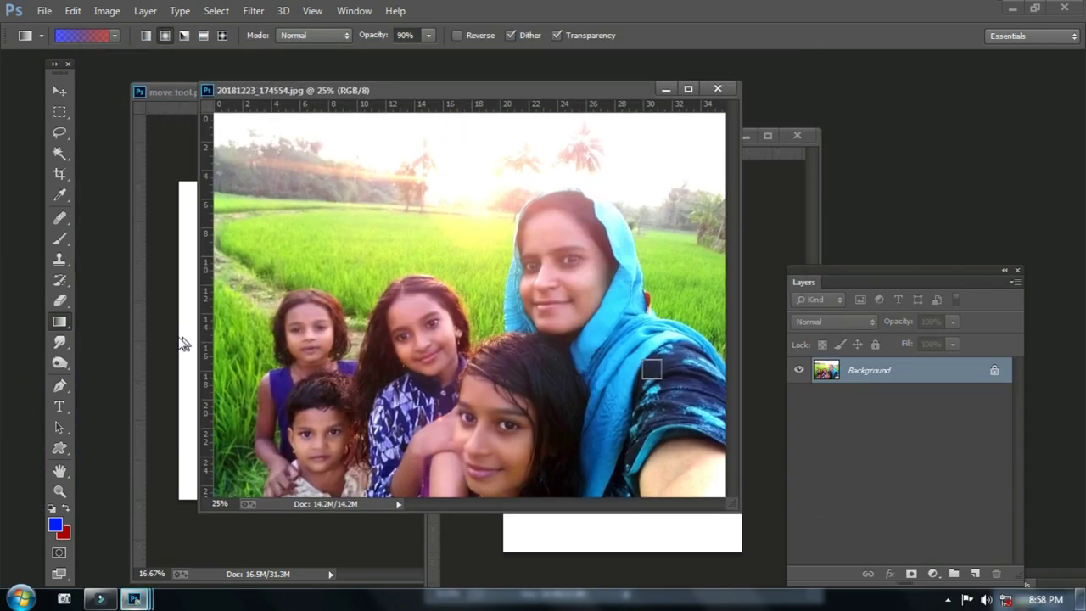
click(184, 343)
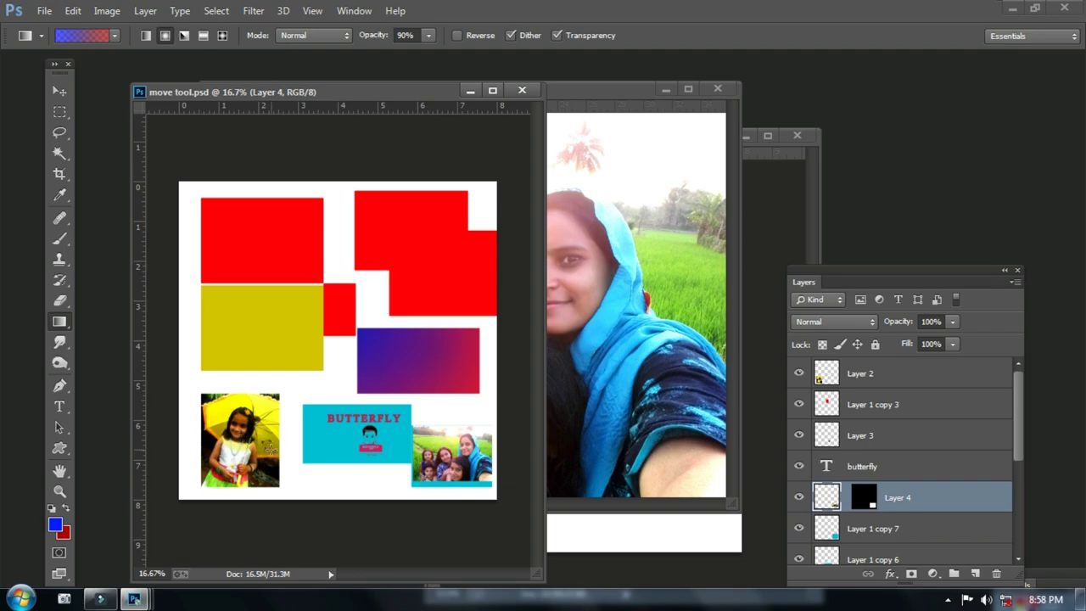
click(604, 91)
drag(604, 90, 400, 100)
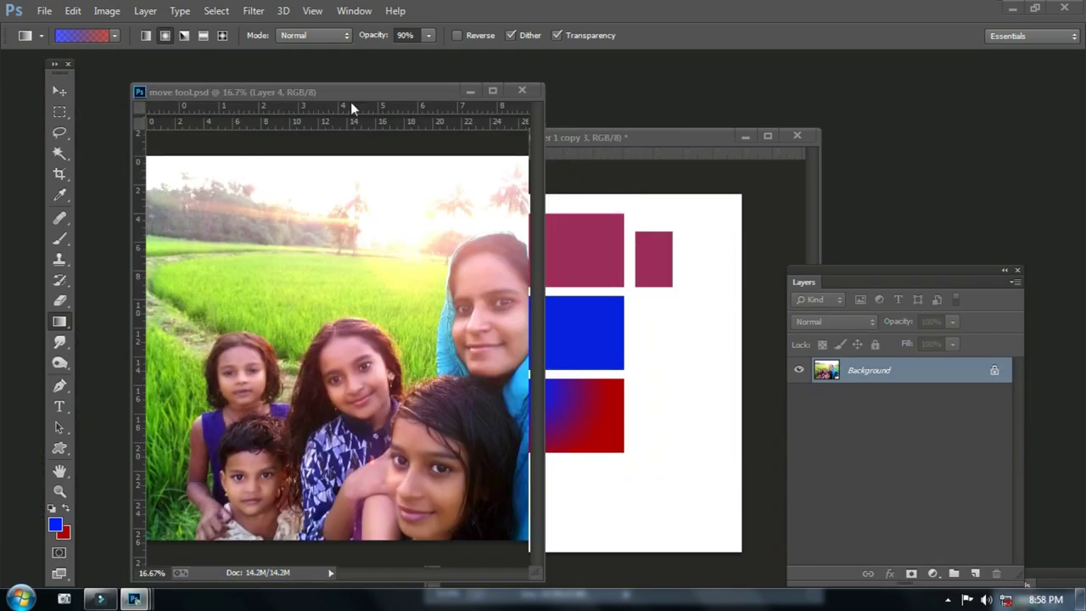
drag(317, 90, 278, 102)
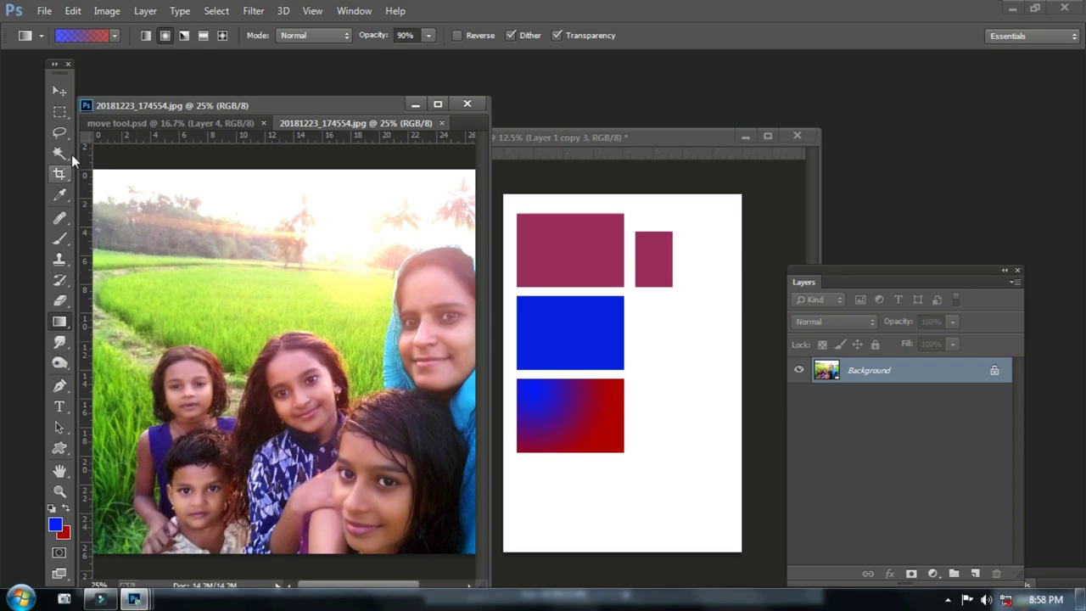
Step: Marquee-select the middle girl's face and drag it onto the lower-left of Untitled-1
click(60, 113)
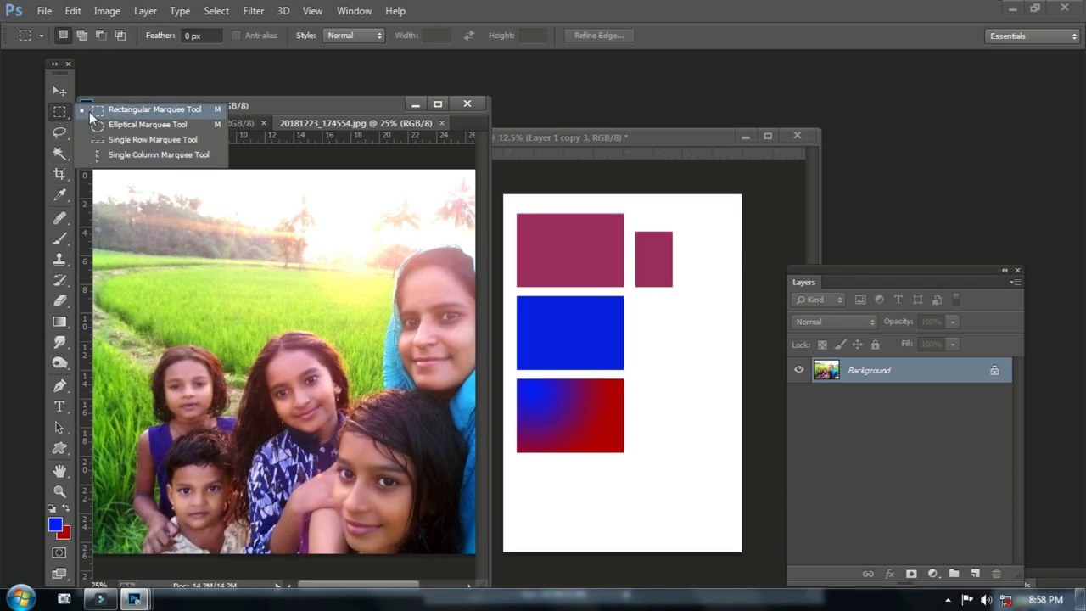
click(104, 109)
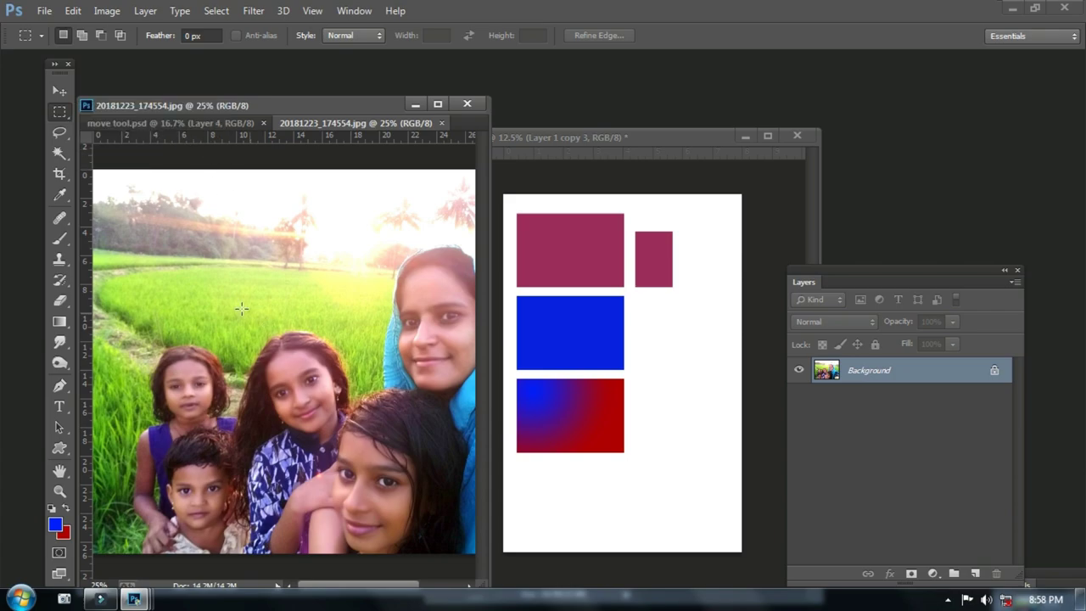
drag(238, 309, 354, 461)
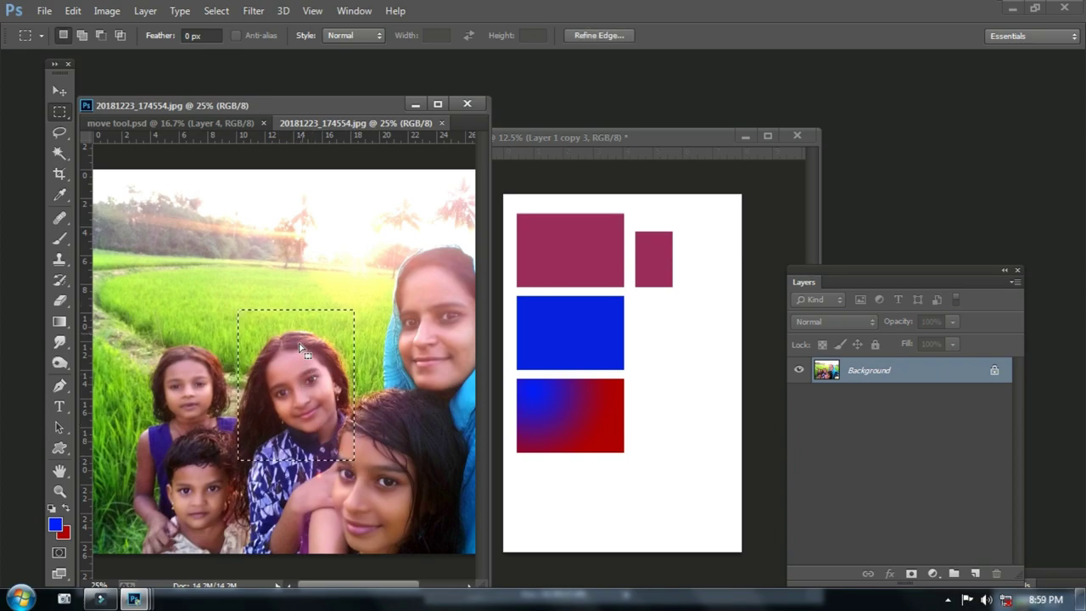
click(53, 90)
drag(288, 362, 548, 488)
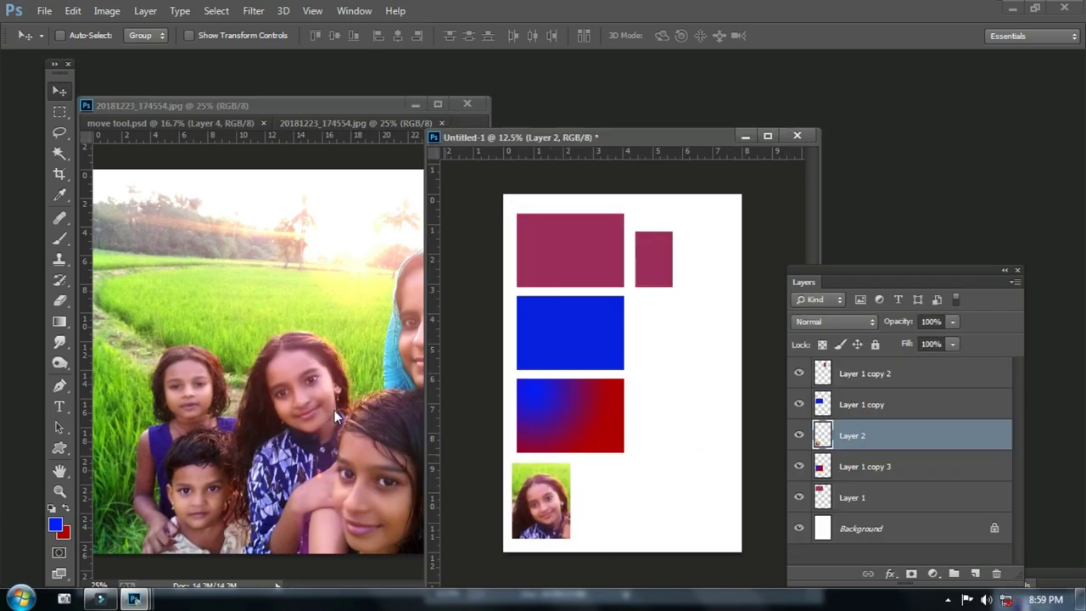
Step: Reselect the middle girl's face in the group photo
click(58, 112)
click(182, 389)
drag(237, 310, 354, 461)
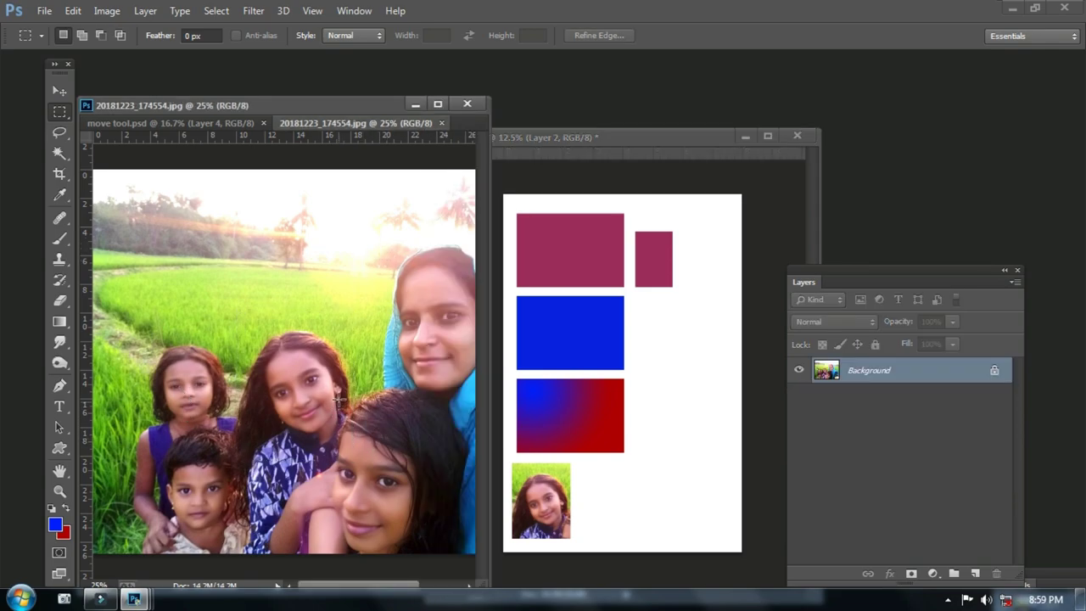
Step: Copy the right girl's face beside the small rectangle and the boy's face onto the layout
drag(340, 393, 423, 539)
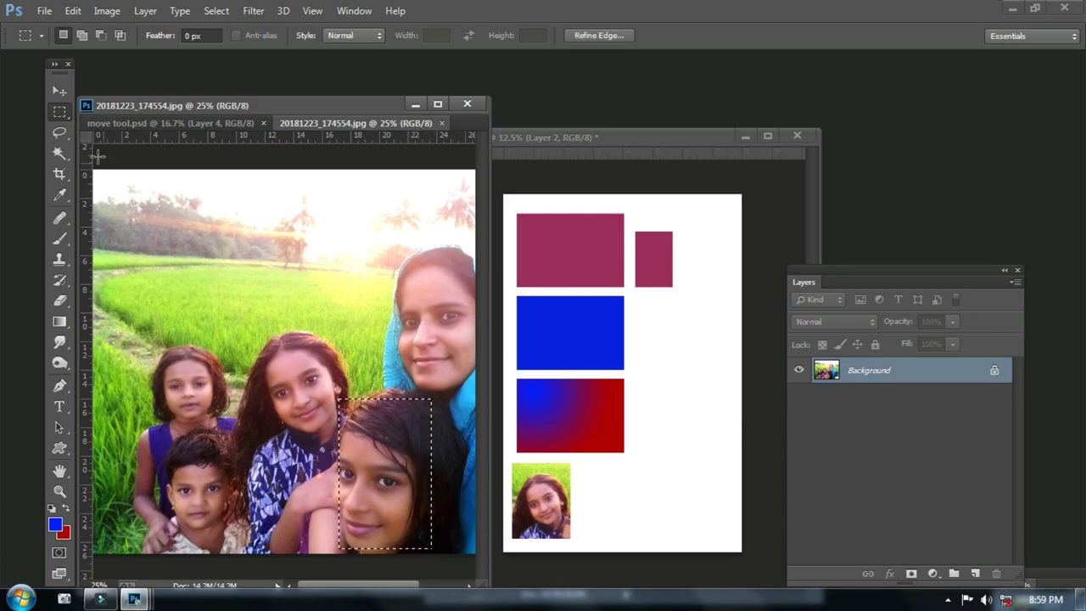
click(59, 91)
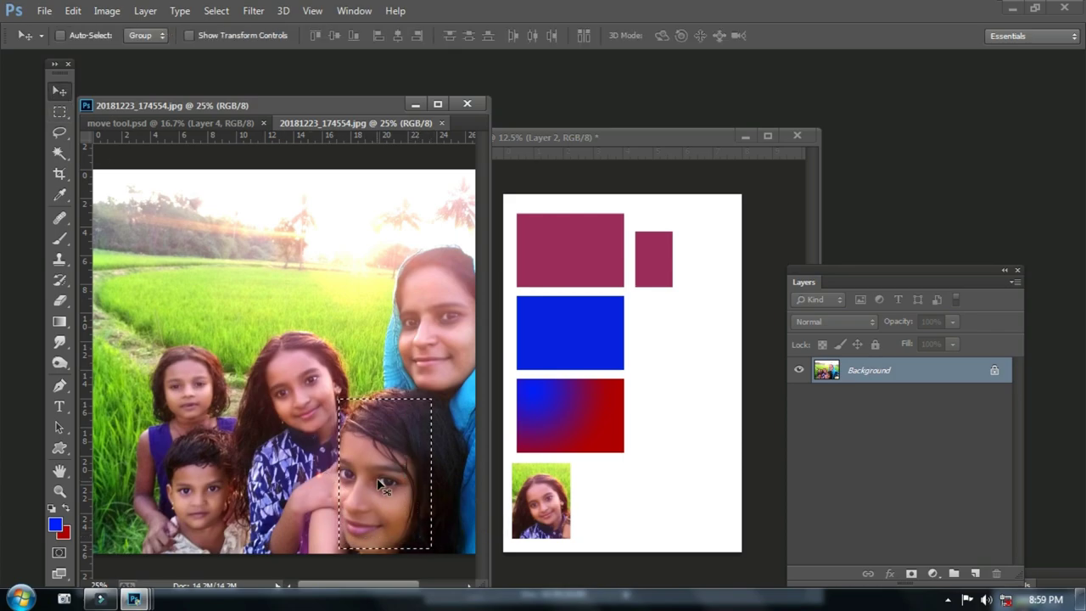
drag(403, 486, 725, 258)
click(185, 347)
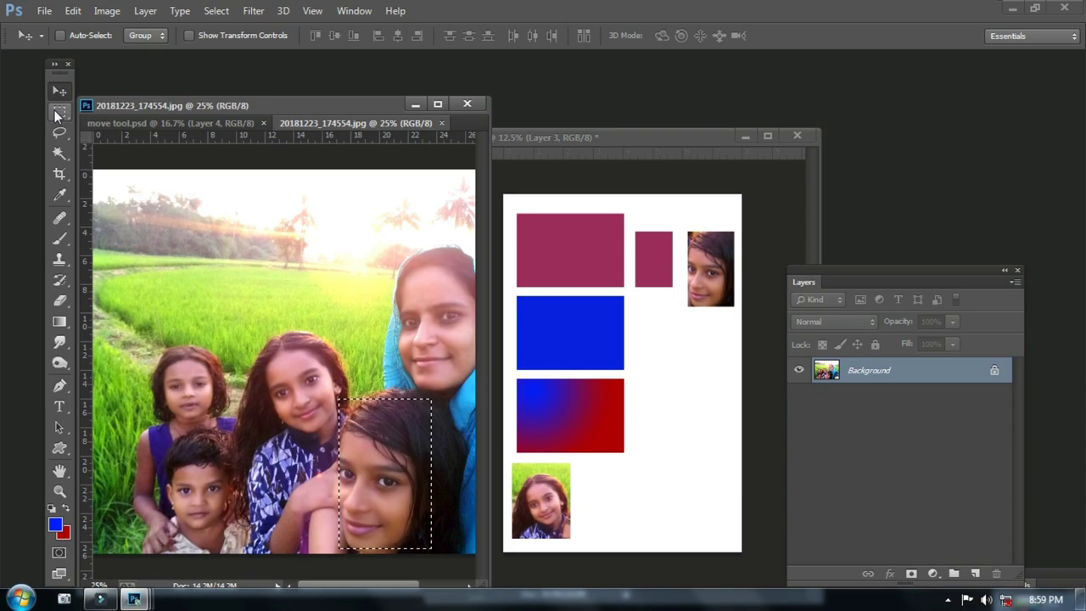
click(58, 111)
mouse_move(159, 439)
mouse_down()
mouse_move(212, 530)
mouse_move(242, 550)
mouse_up()
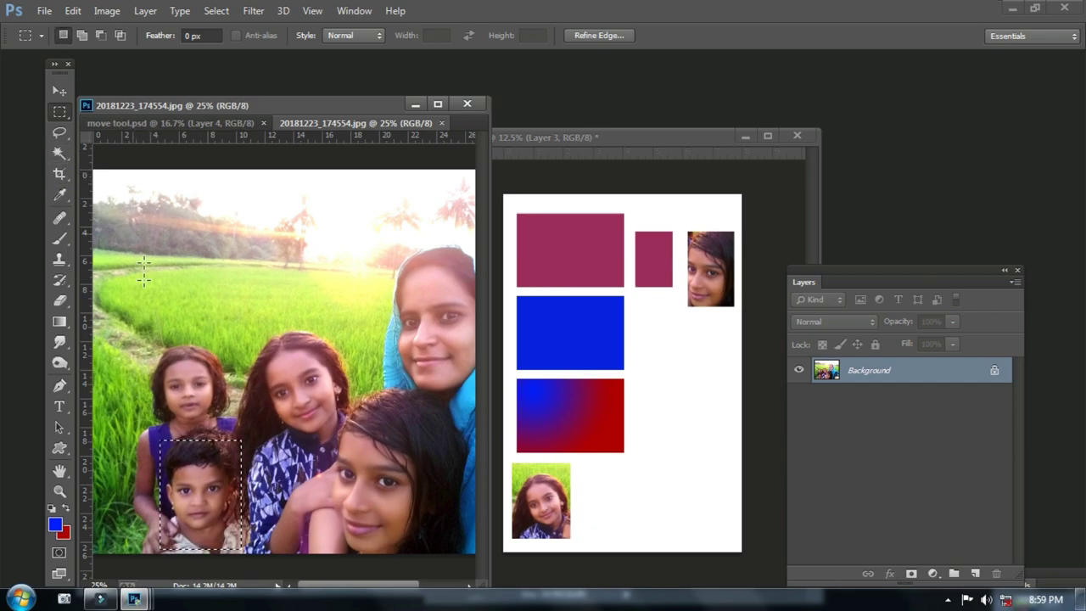
click(60, 90)
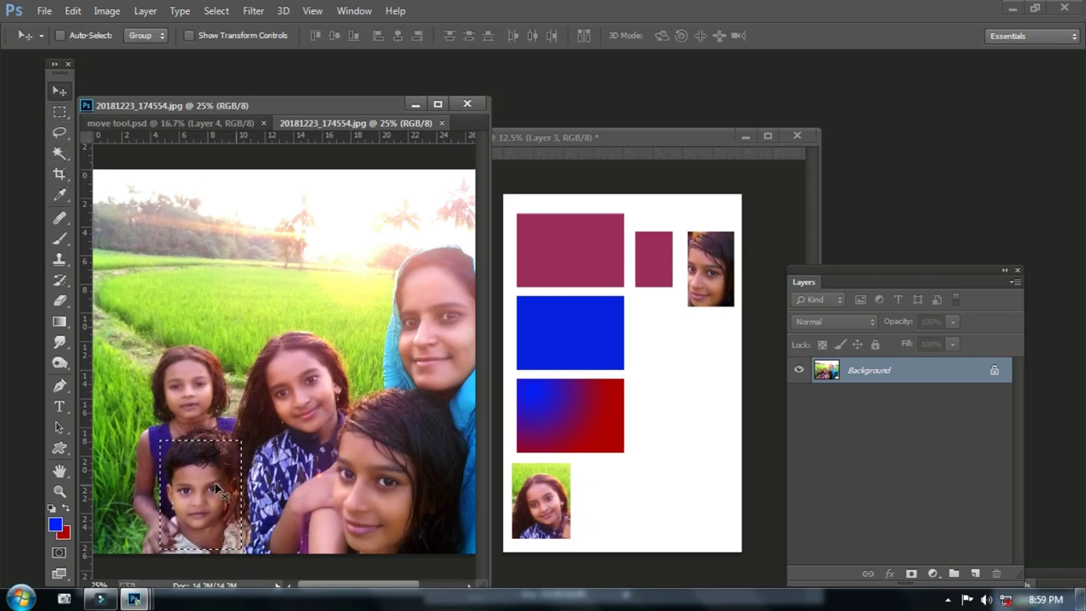
drag(205, 492, 669, 322)
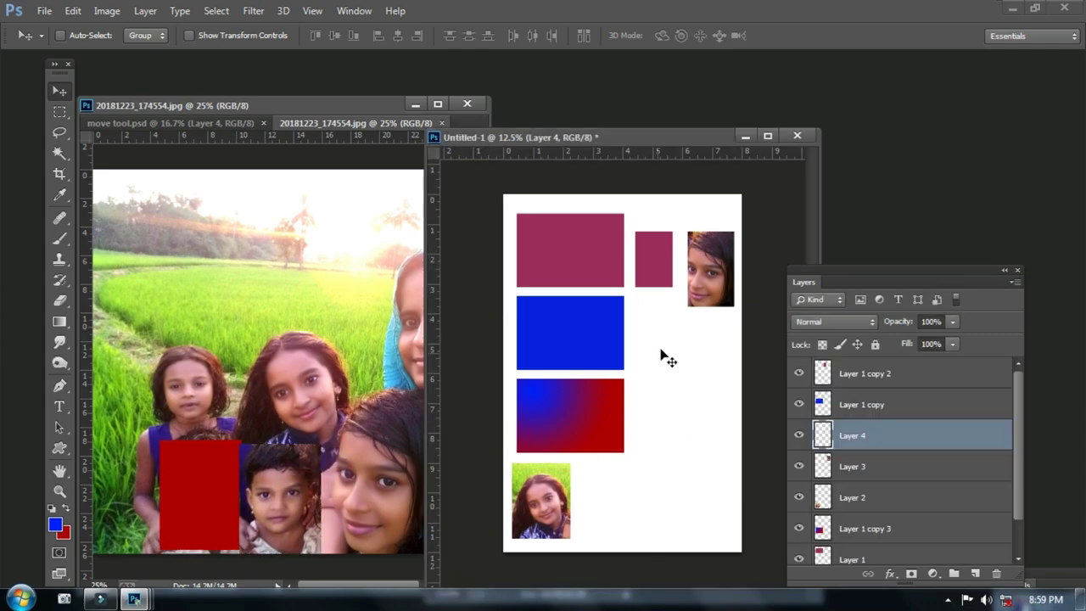
Step: Copy the left girl's face onto the layout just below the boy's face
click(60, 111)
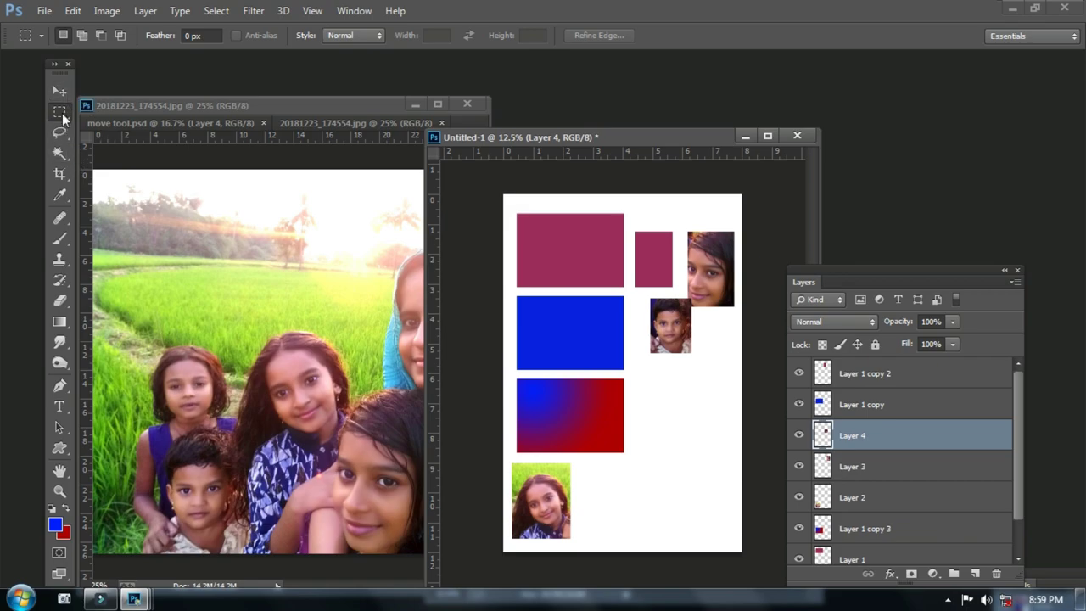
click(174, 361)
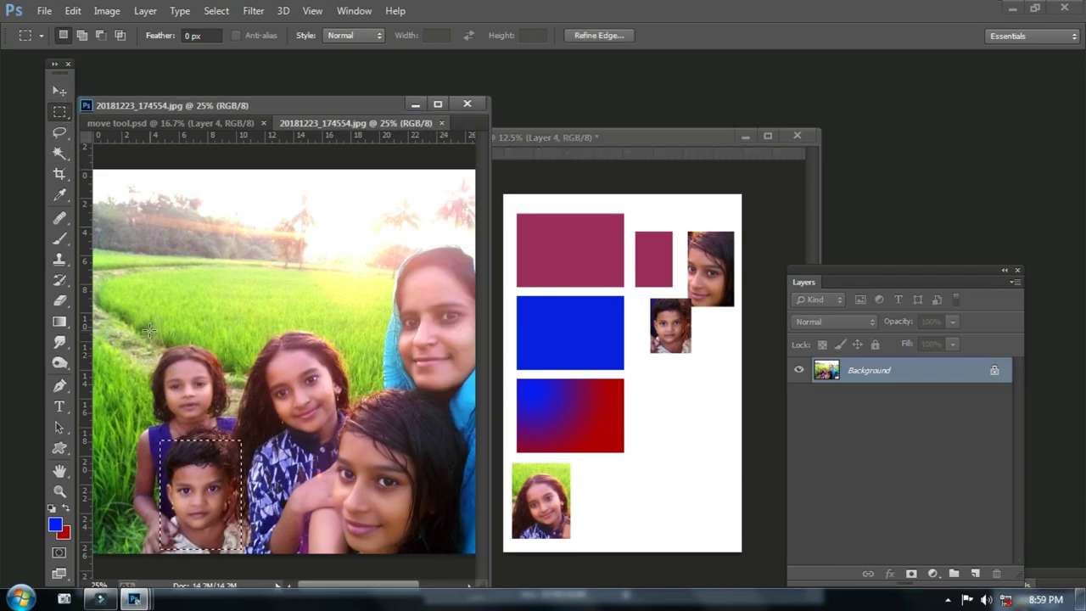
drag(153, 333, 217, 433)
click(60, 90)
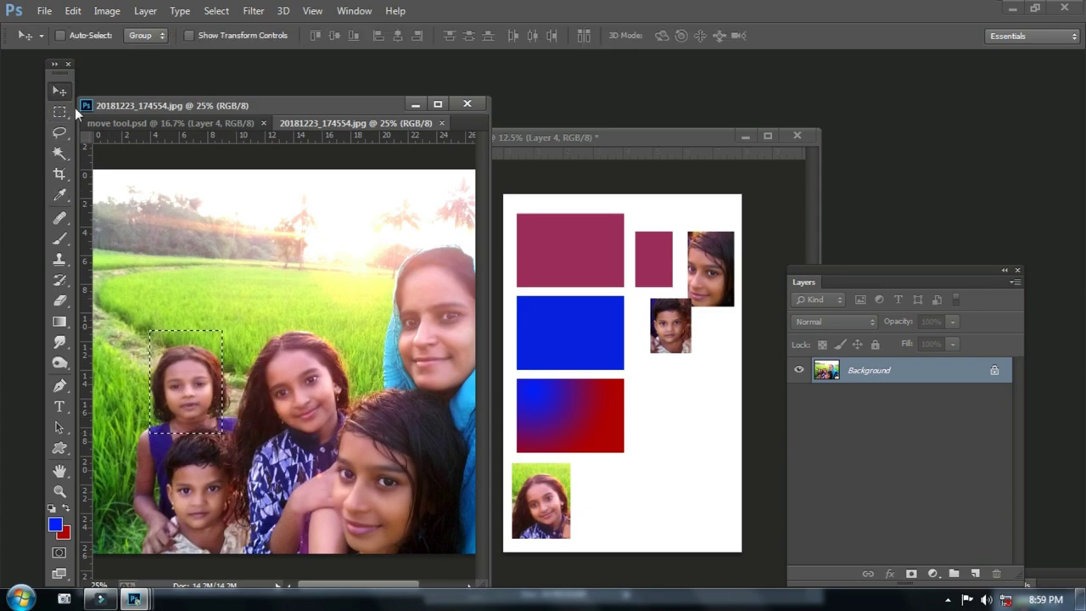
drag(182, 390, 706, 369)
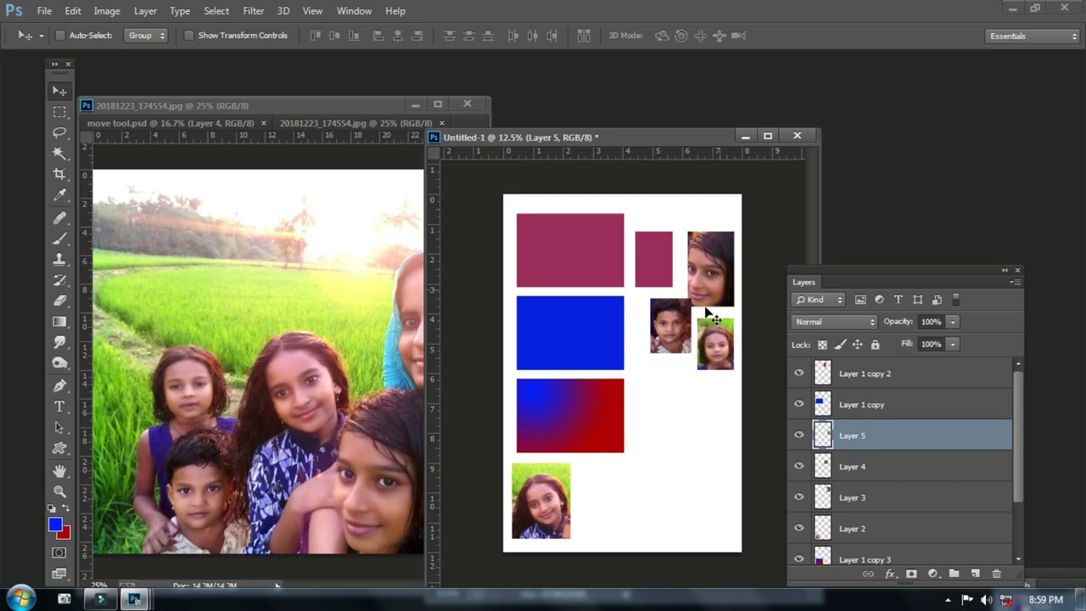
click(230, 127)
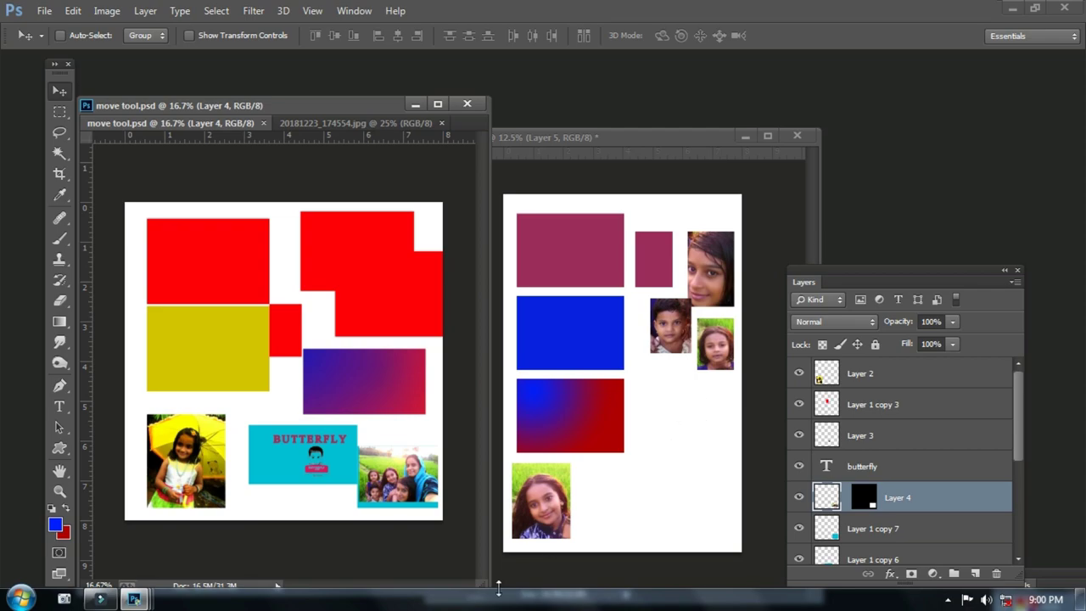
Step: Move Layer 4 below Layer 2 and select Layer 2, the bottom-left girl photo
click(60, 112)
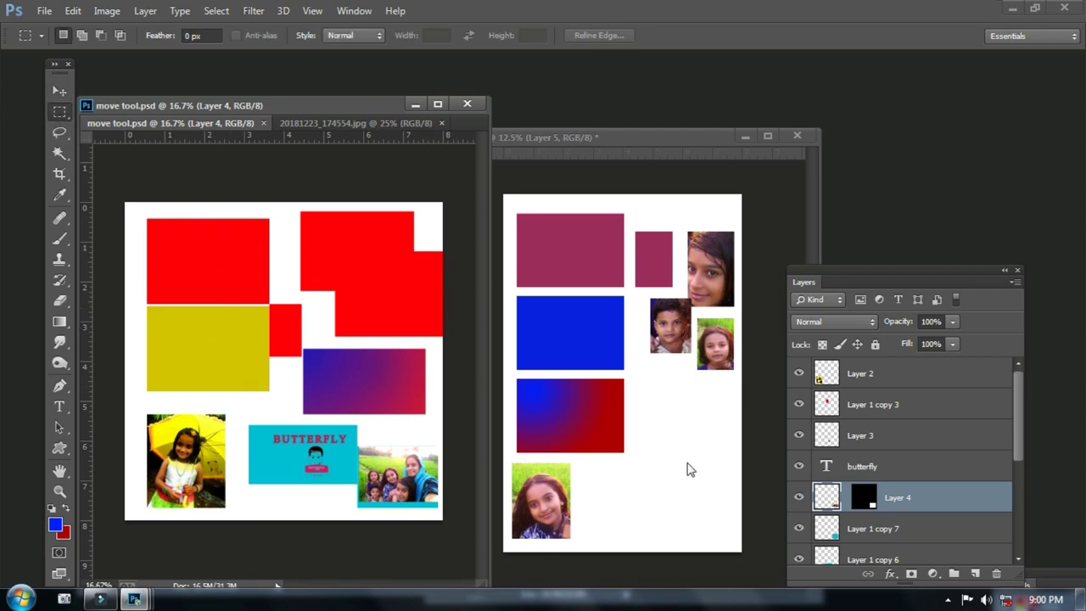
click(518, 460)
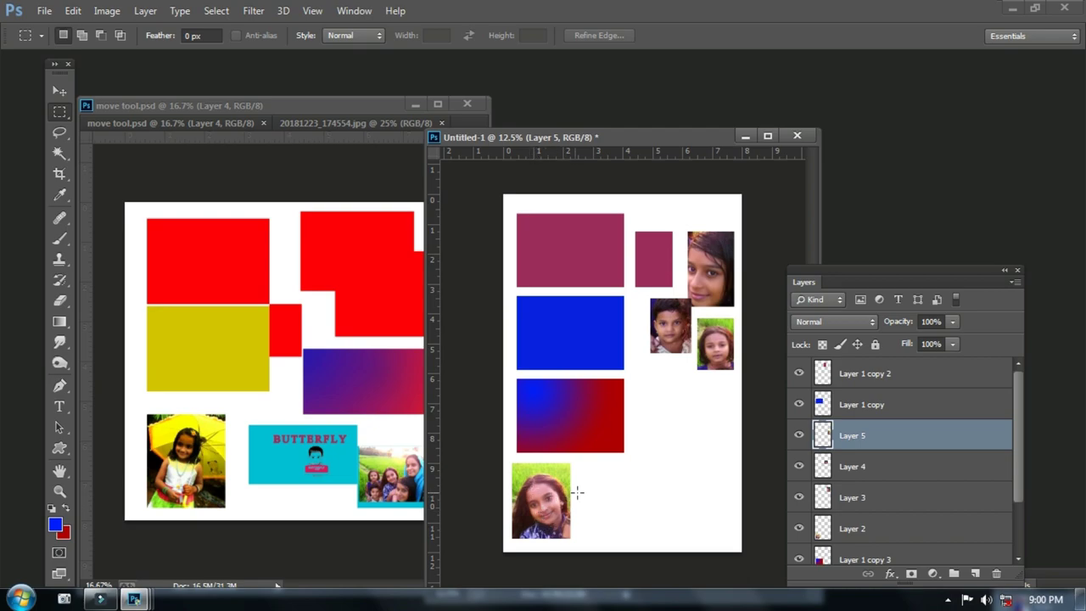
click(63, 92)
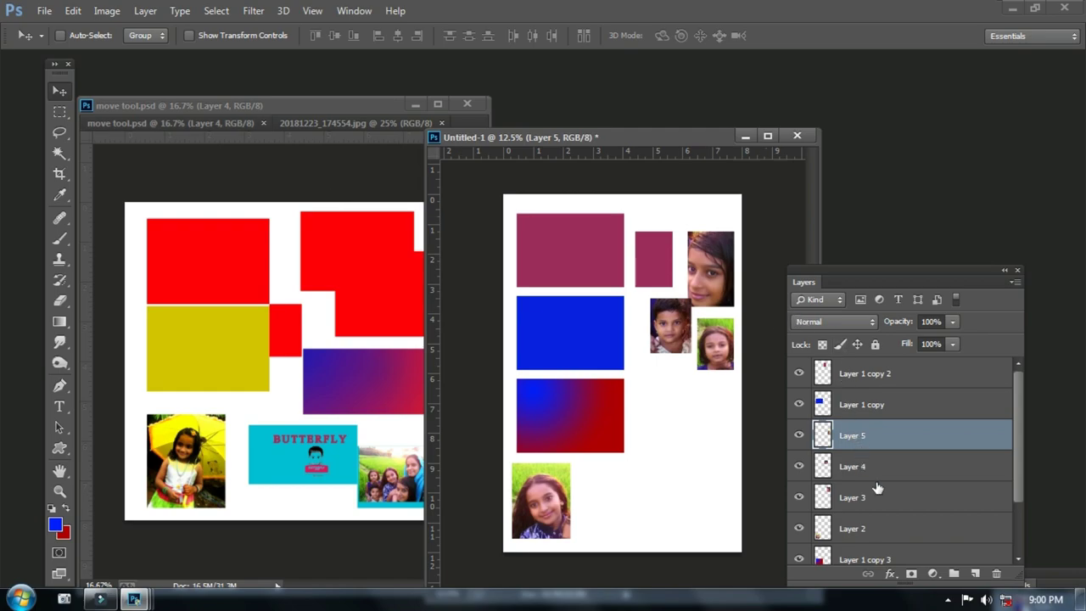
drag(877, 488, 1010, 527)
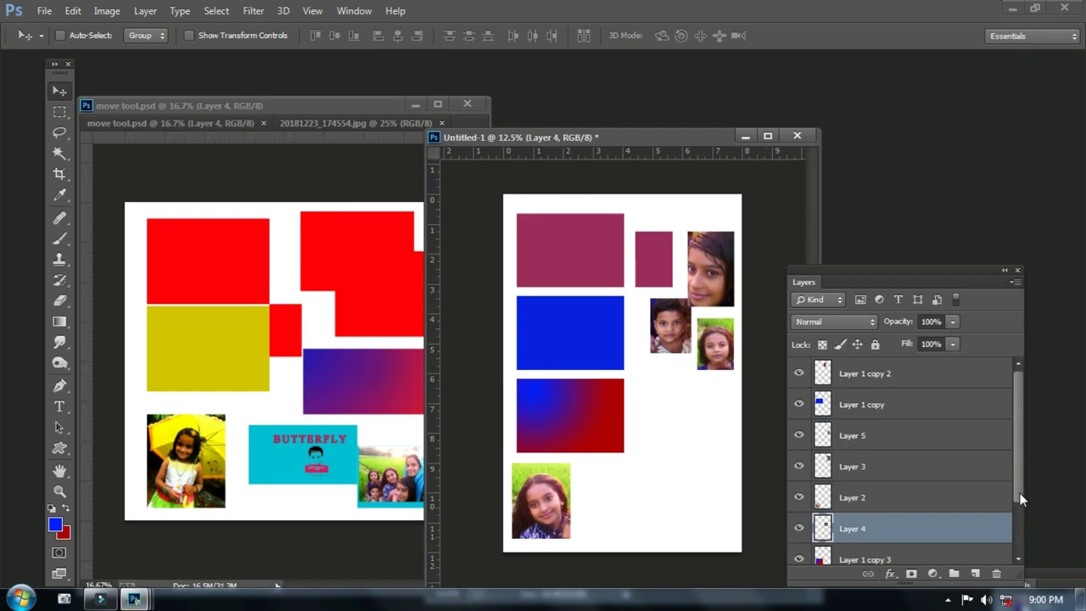
scroll(1022, 501, down, 2)
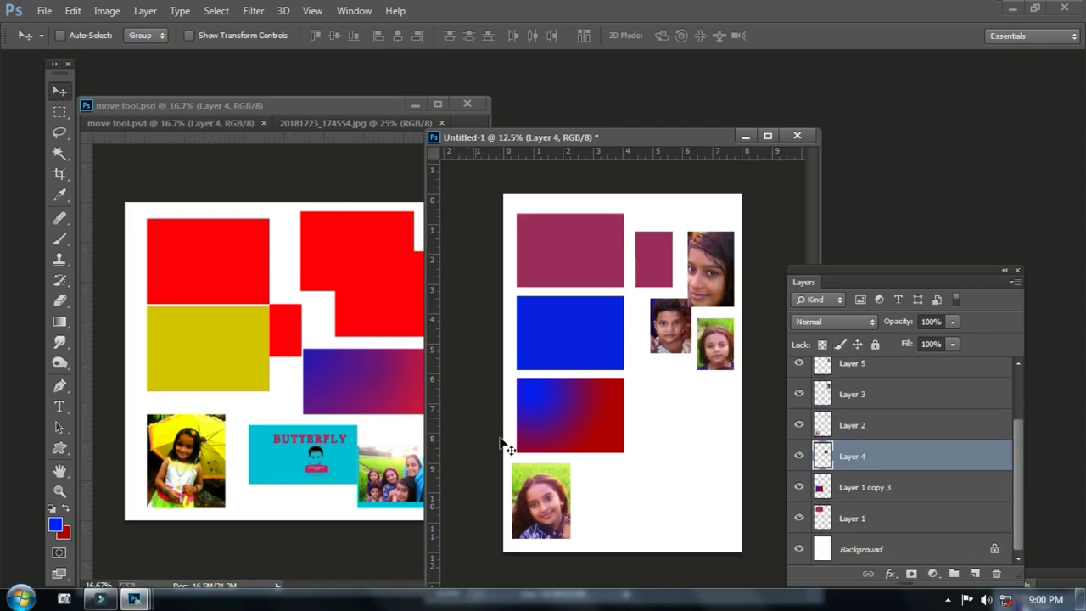
right_click(543, 486)
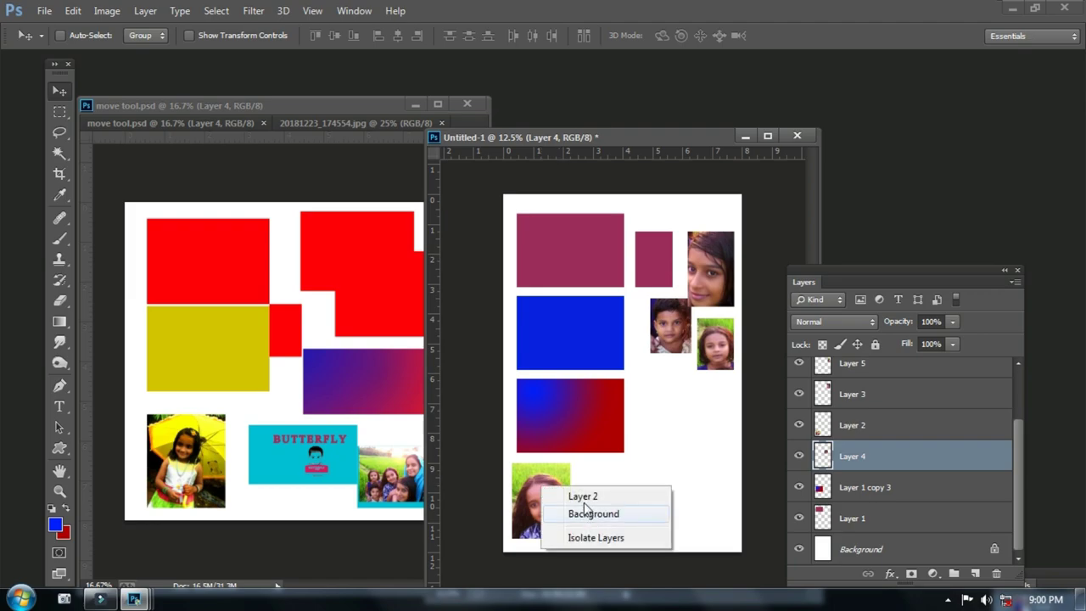
click(584, 500)
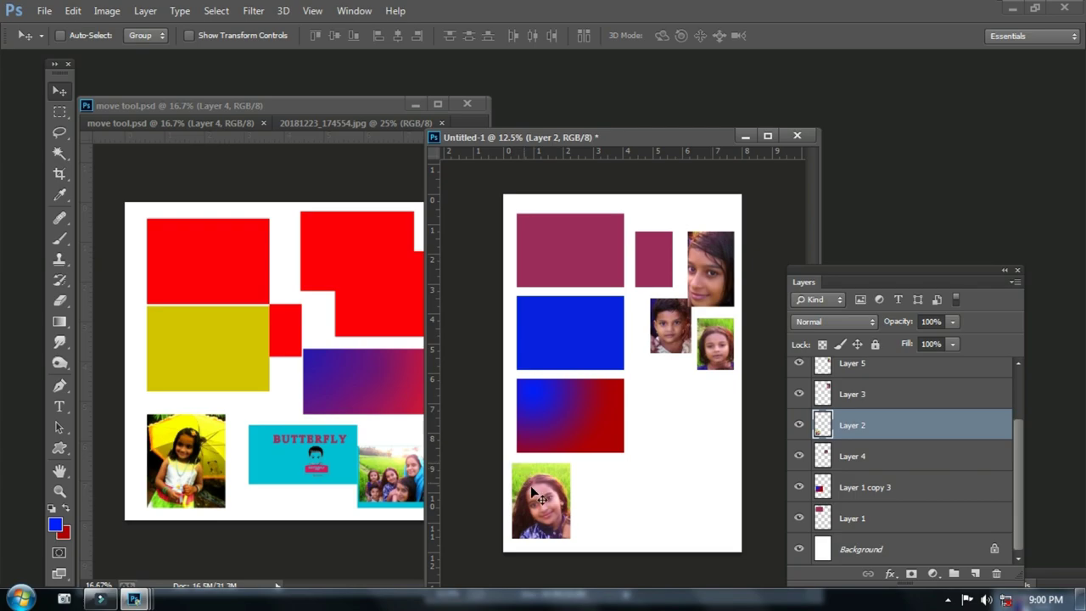
Step: Delete the strip across the top of the girl photo and deselect
click(59, 111)
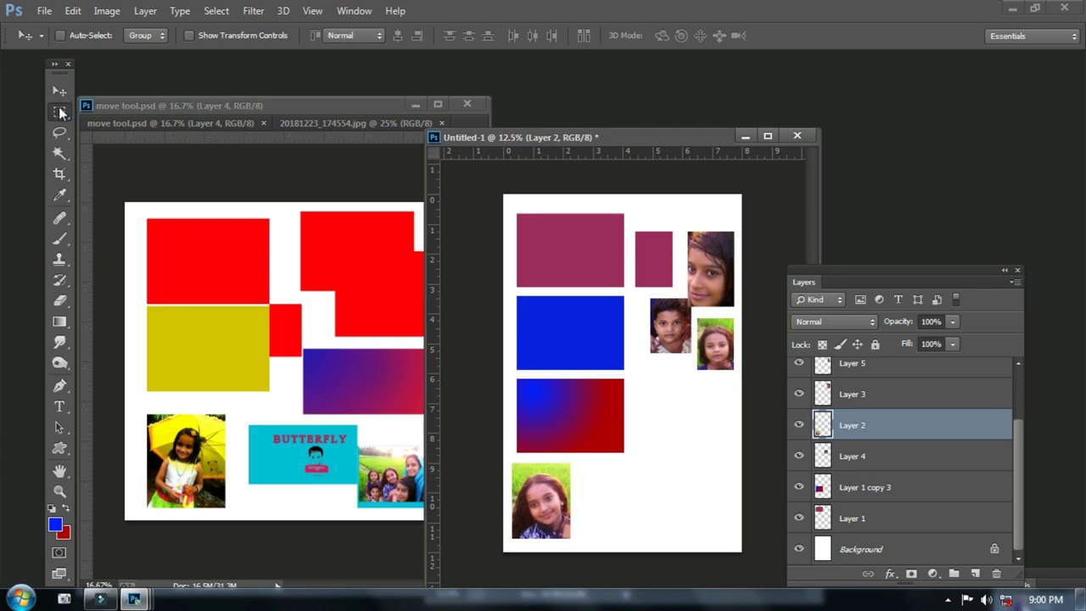
click(100, 114)
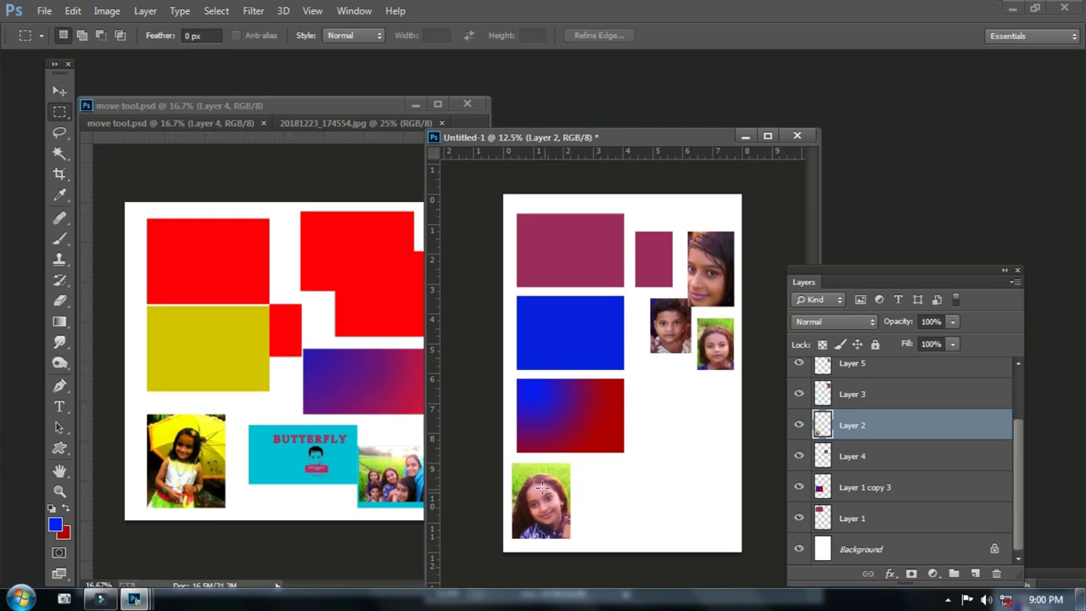
drag(504, 448, 598, 480)
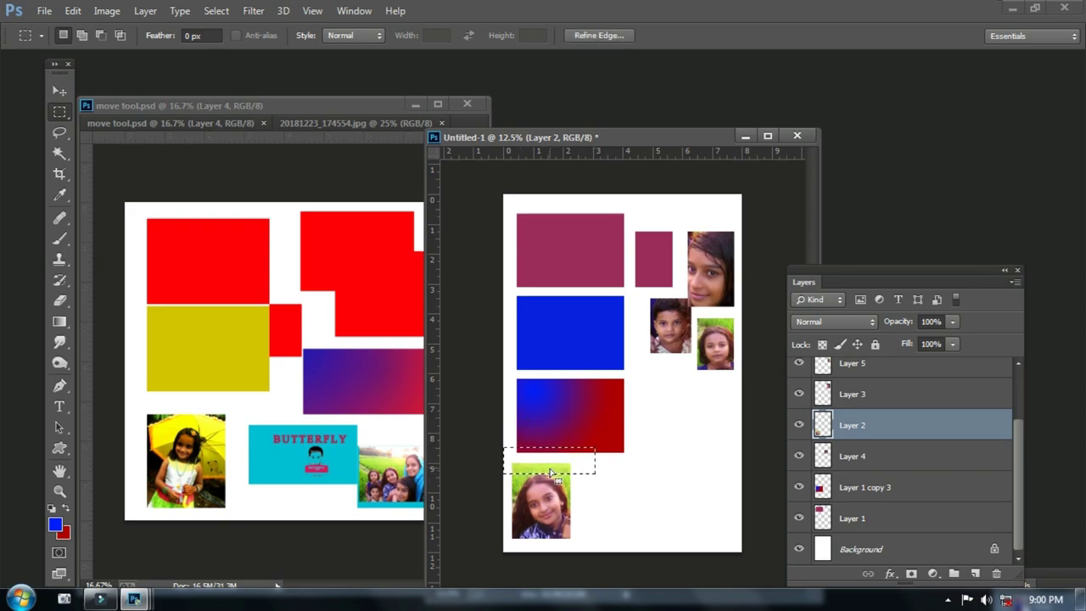
key(Delete)
key(ctrl+d)
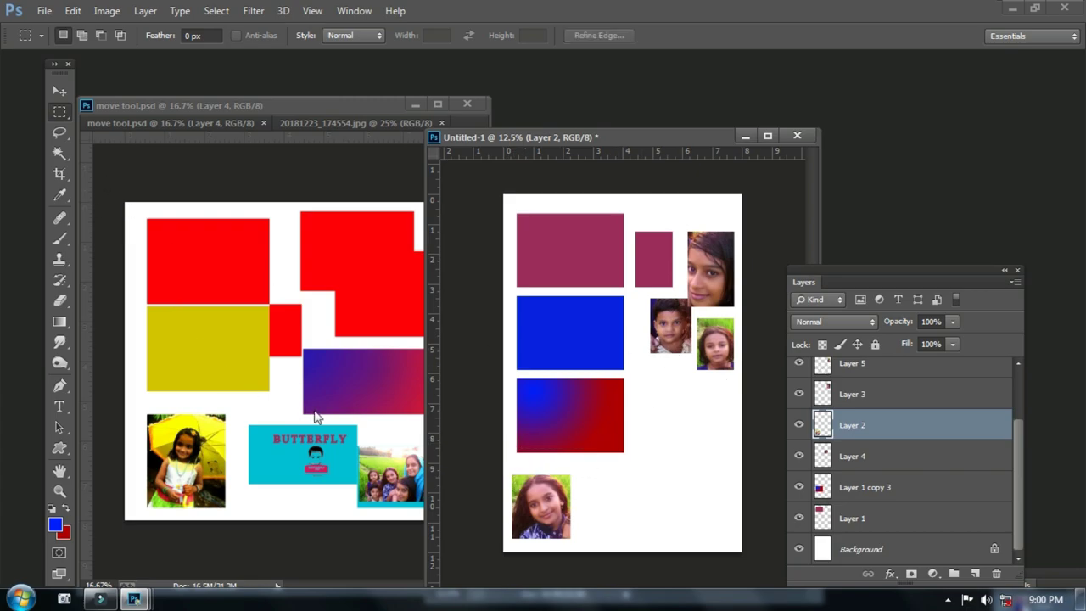
Step: Select Layer 1, the large maroon rectangle, and nudge it slightly left
click(391, 472)
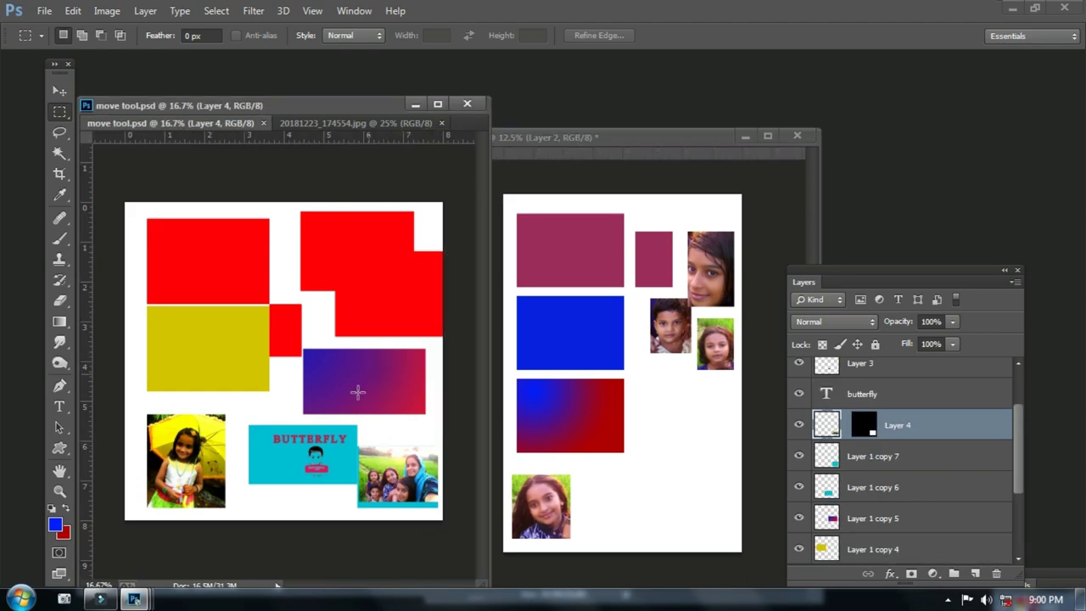
click(581, 330)
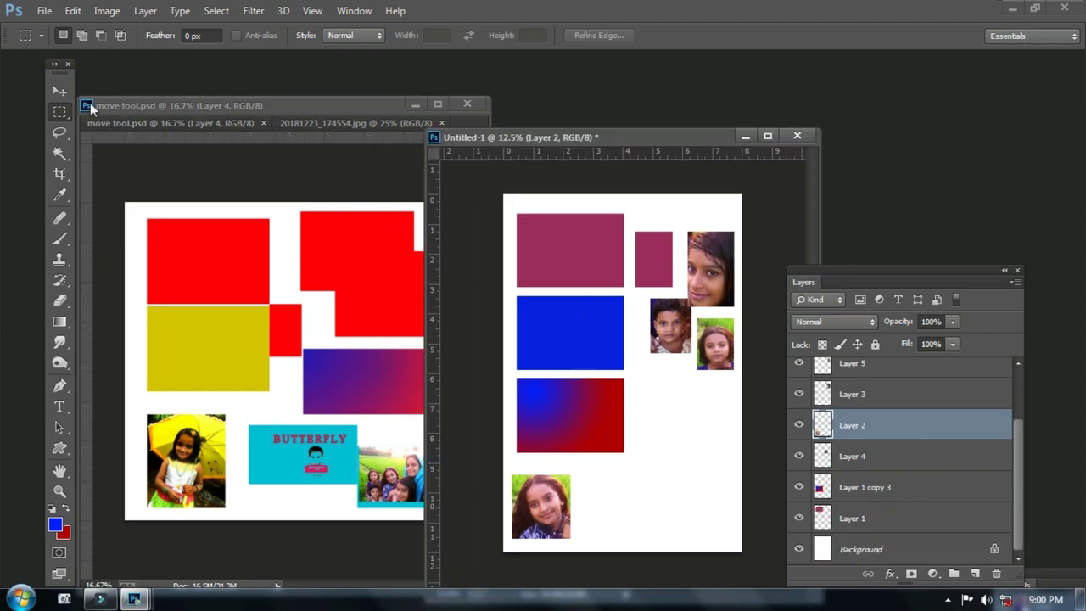
click(59, 91)
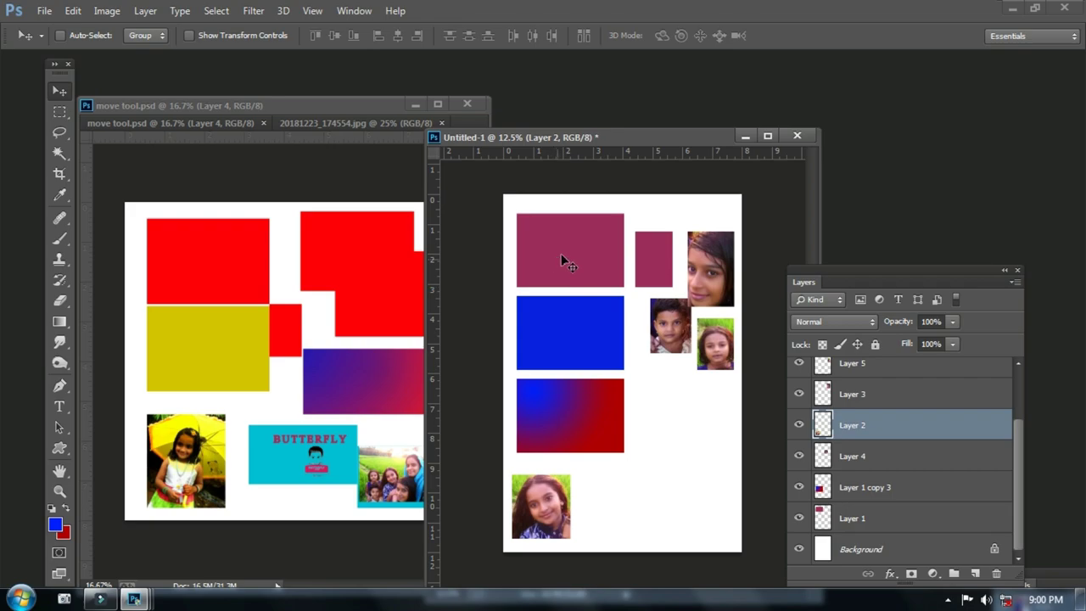
right_click(595, 265)
click(595, 265)
mouse_move(595, 265)
mouse_down()
mouse_move(605, 246)
mouse_move(570, 262)
mouse_move(580, 259)
mouse_up()
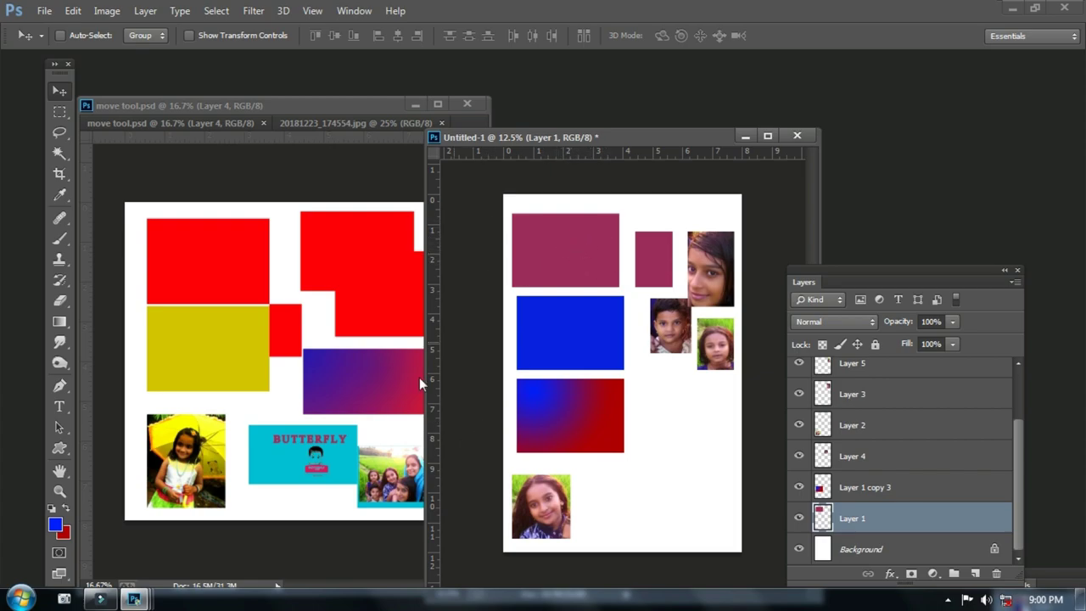
click(309, 443)
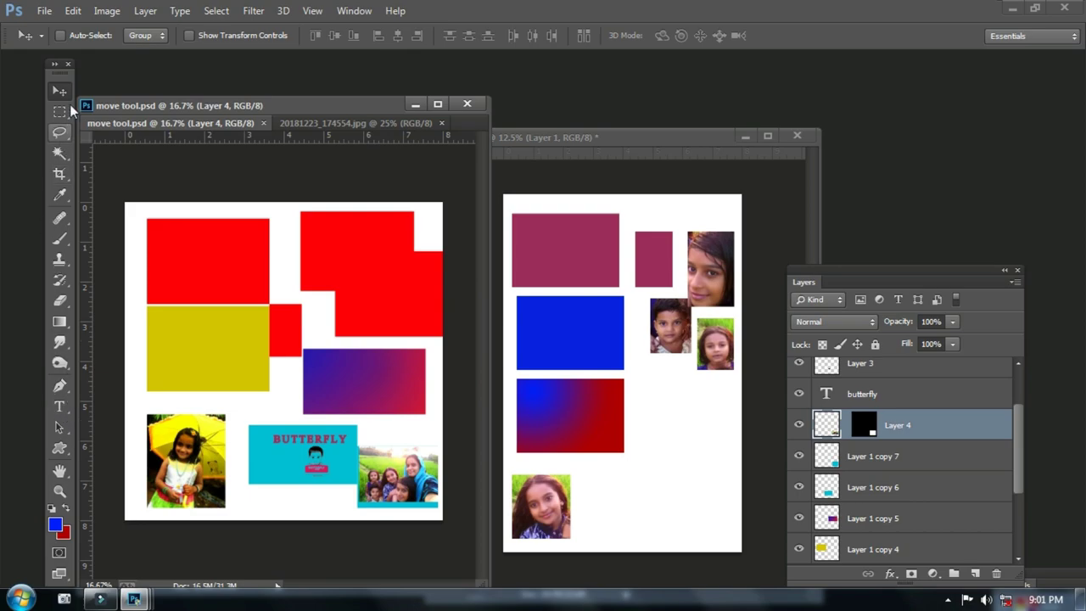
Step: Choose the Horizontal Type tool
click(62, 407)
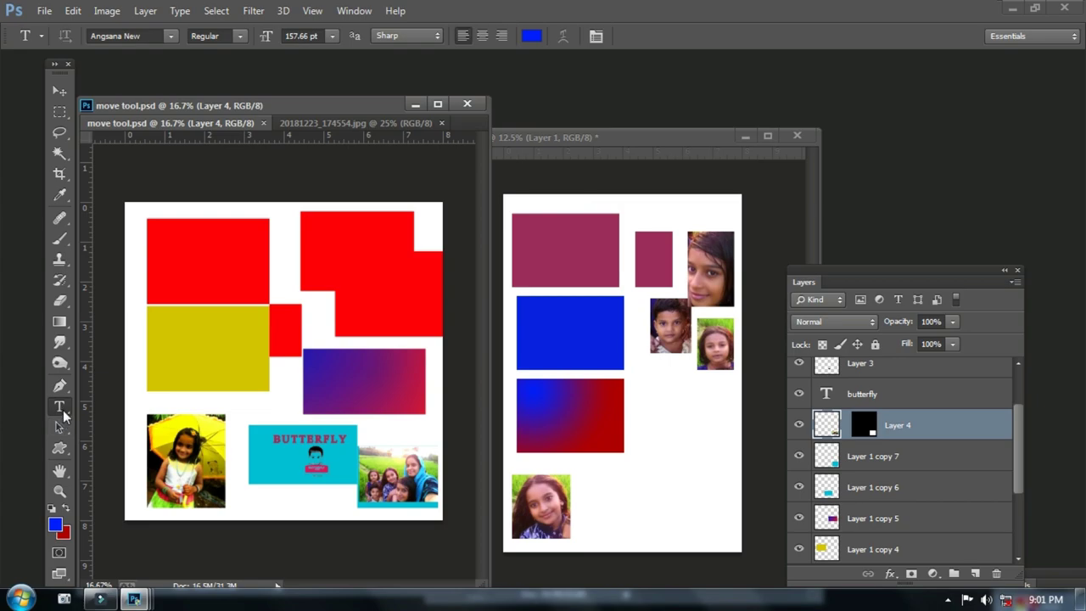
Step: Type the word HAI on Untitled-1 below the gradient rectangle
click(619, 466)
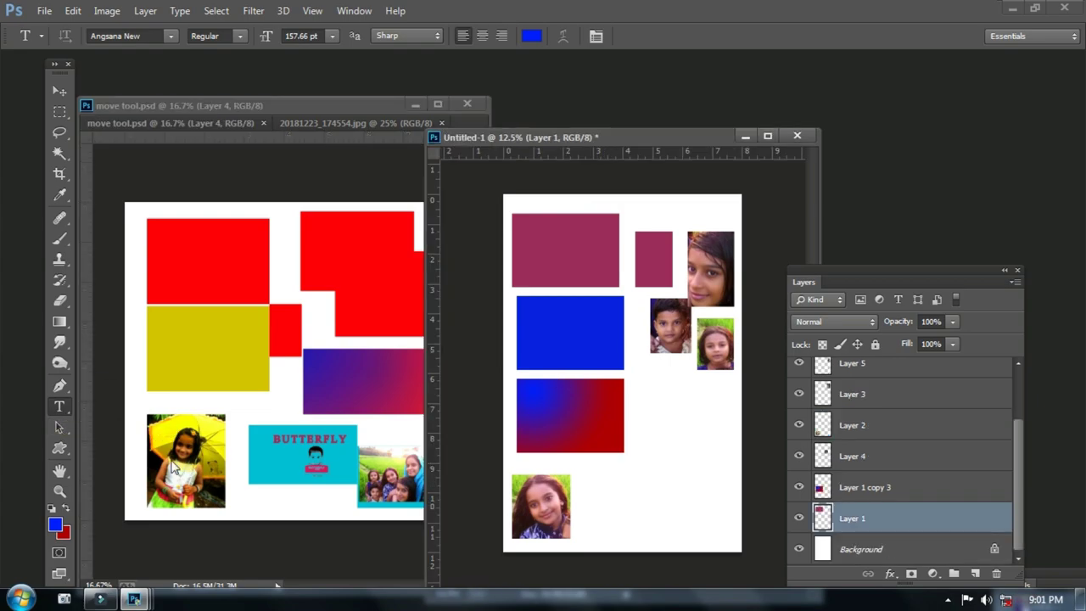
click(607, 500)
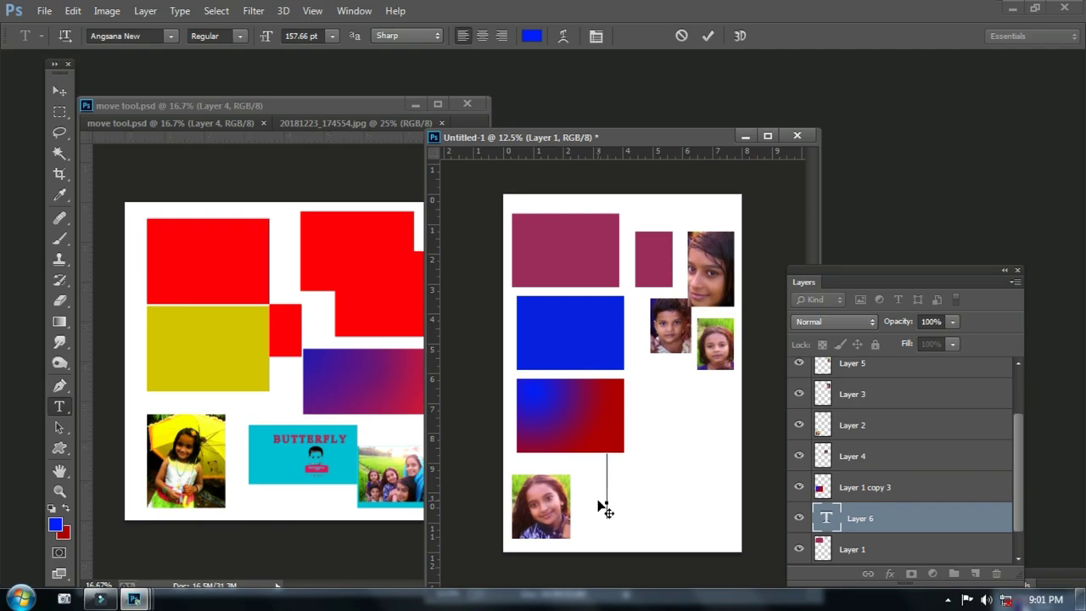
text(HAI)
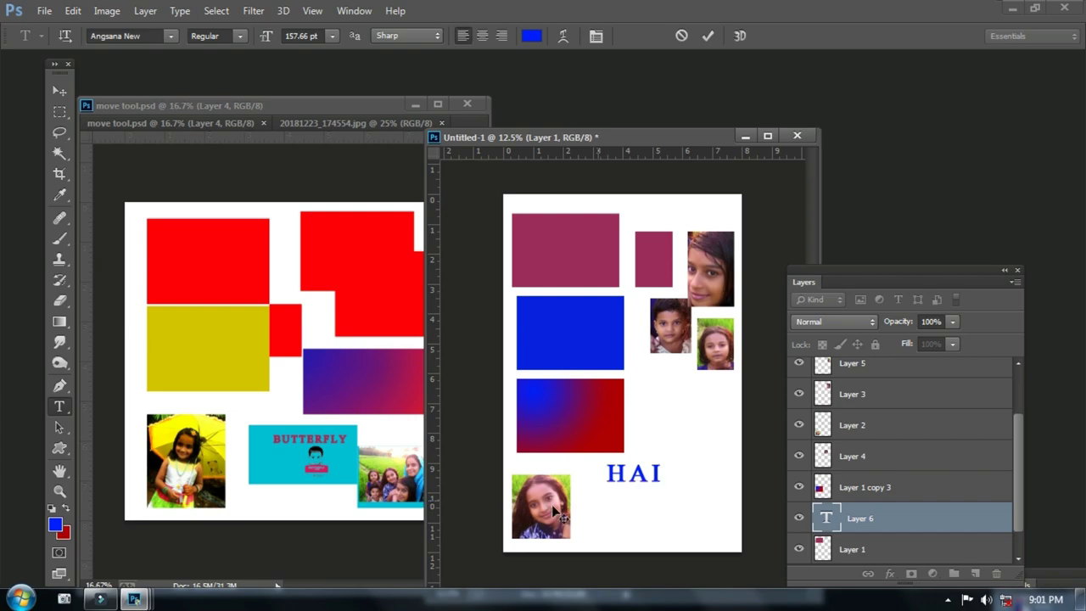
key(ctrl+Return)
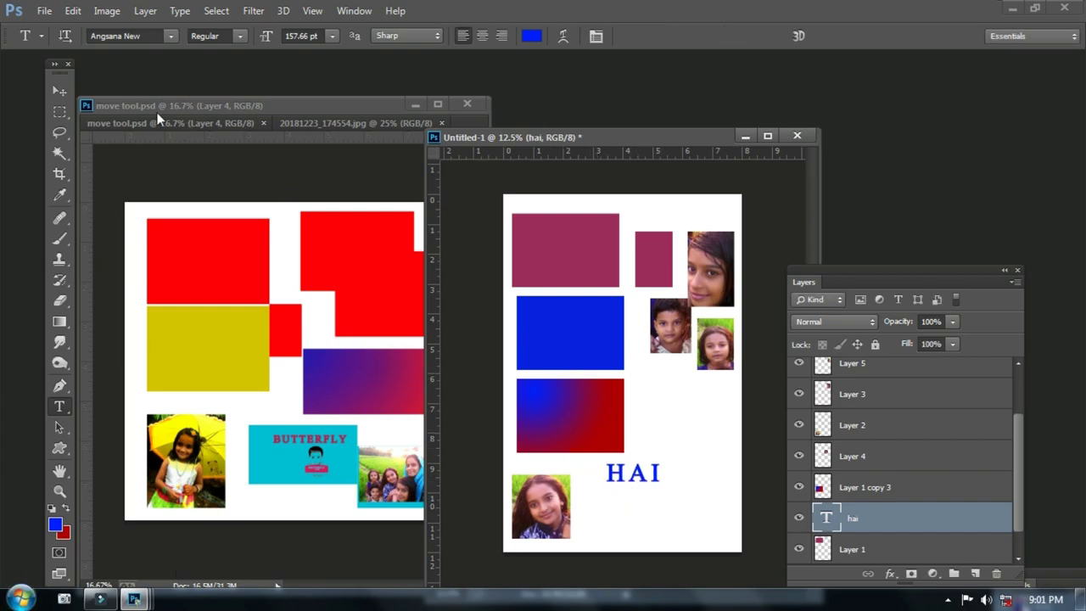
Step: Move HAI onto the large maroon rectangle at the top left
click(59, 91)
drag(647, 475, 541, 231)
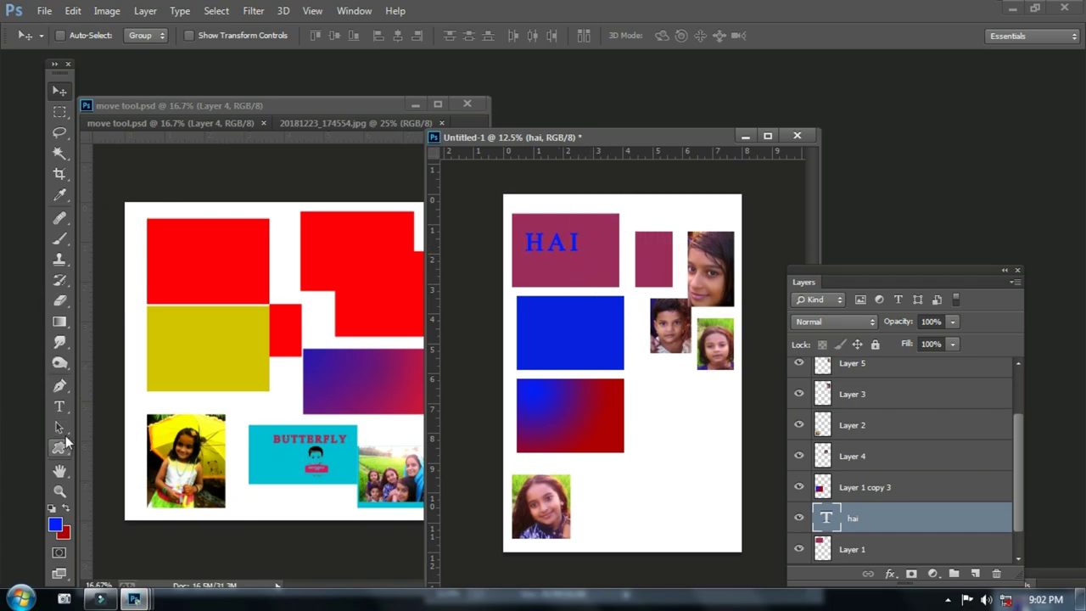
click(60, 409)
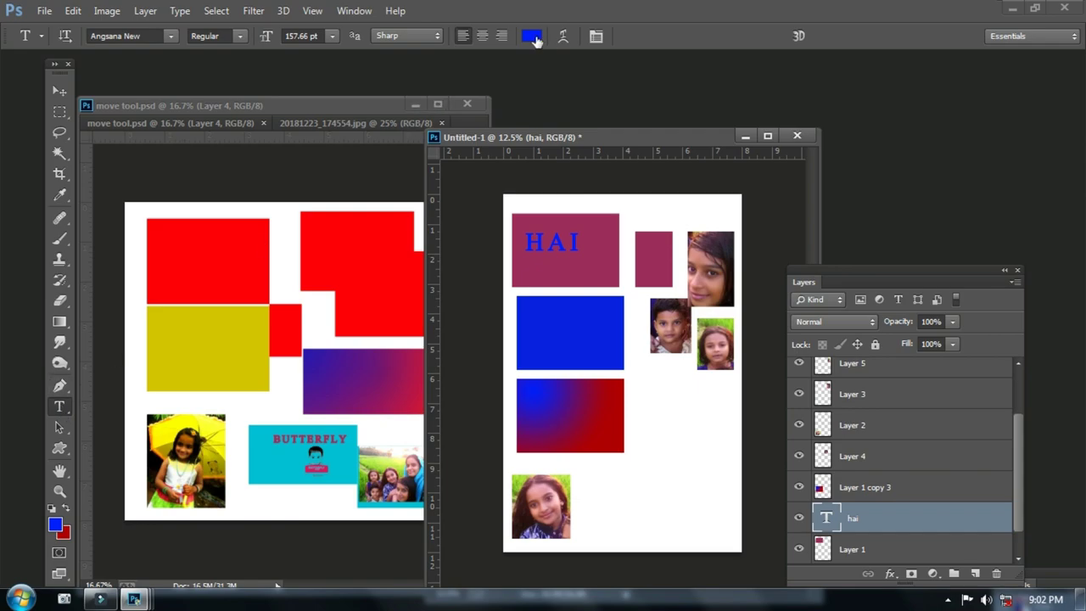
Step: Change the HAI text colour to light blue #b3bcff
click(531, 36)
click(457, 262)
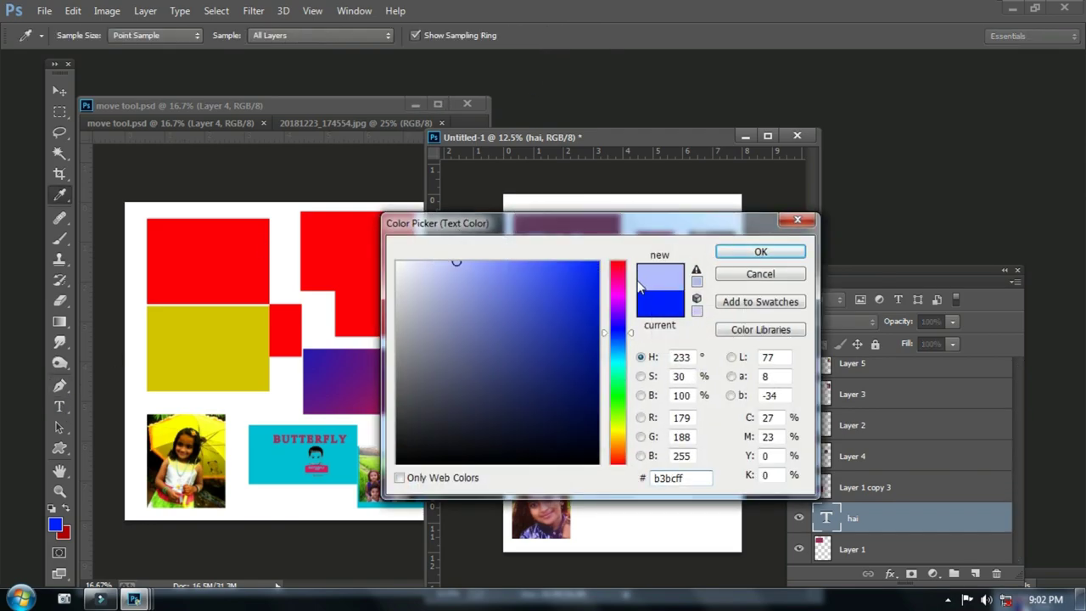
click(760, 251)
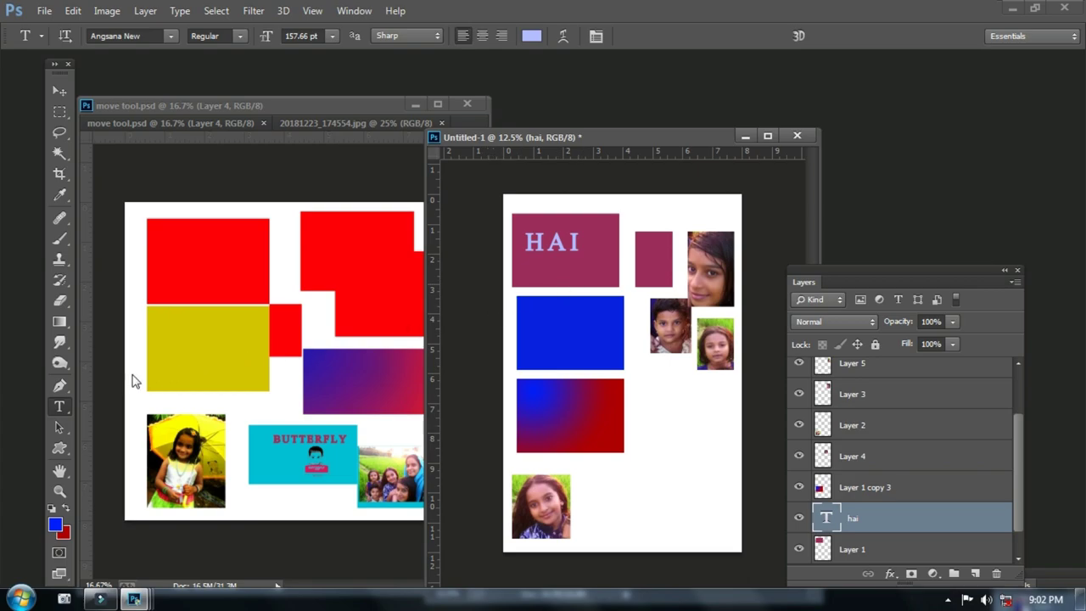
click(387, 473)
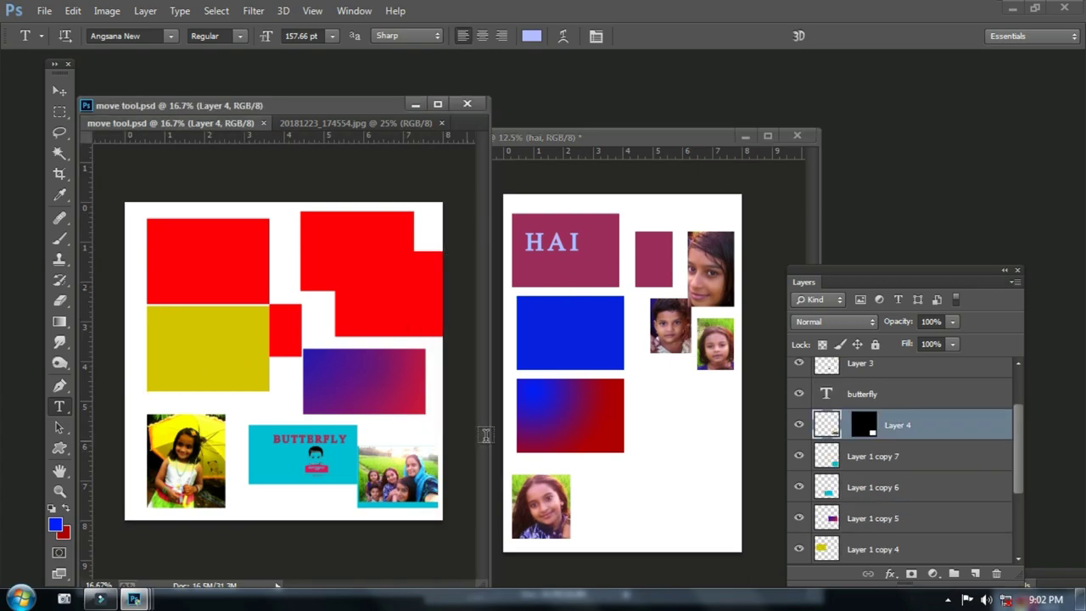
Step: With the Move tool on Layer 1, drag the maroon rectangle to the page's lower right
click(60, 95)
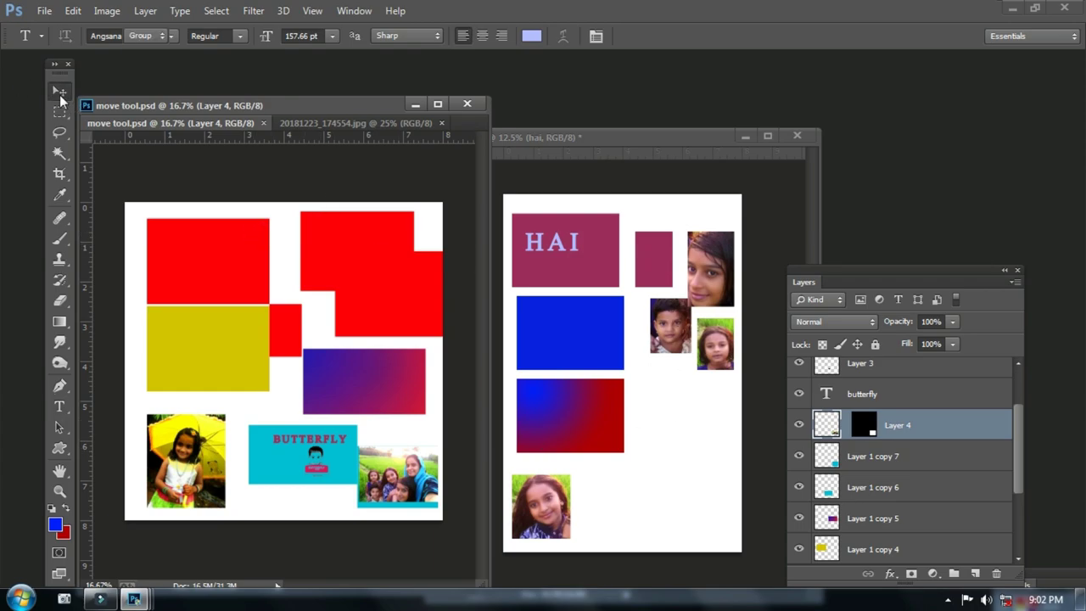
click(601, 273)
right_click(601, 272)
click(637, 280)
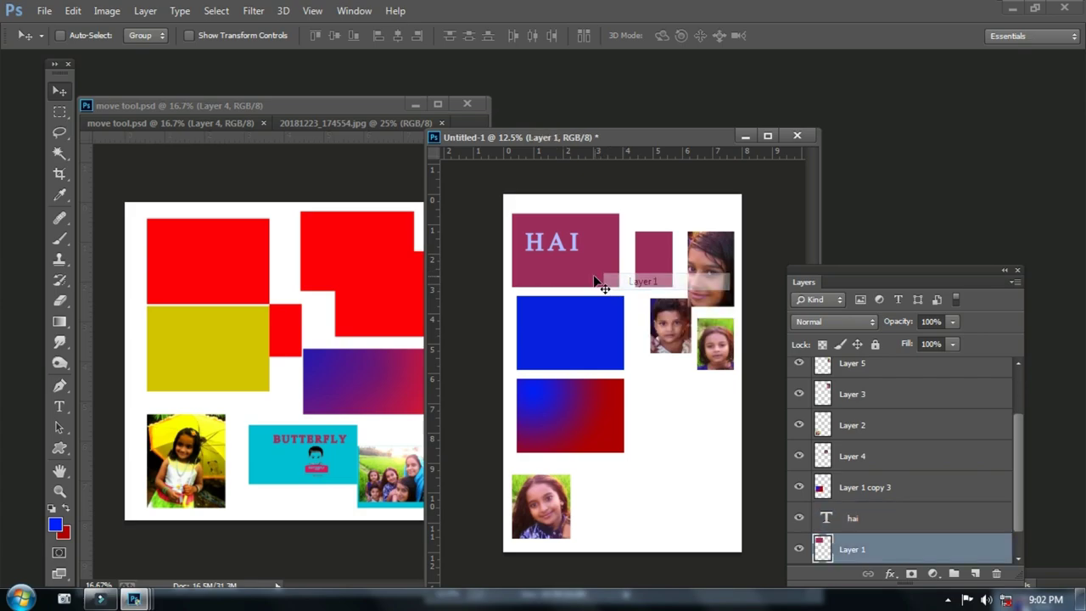
drag(605, 302, 697, 525)
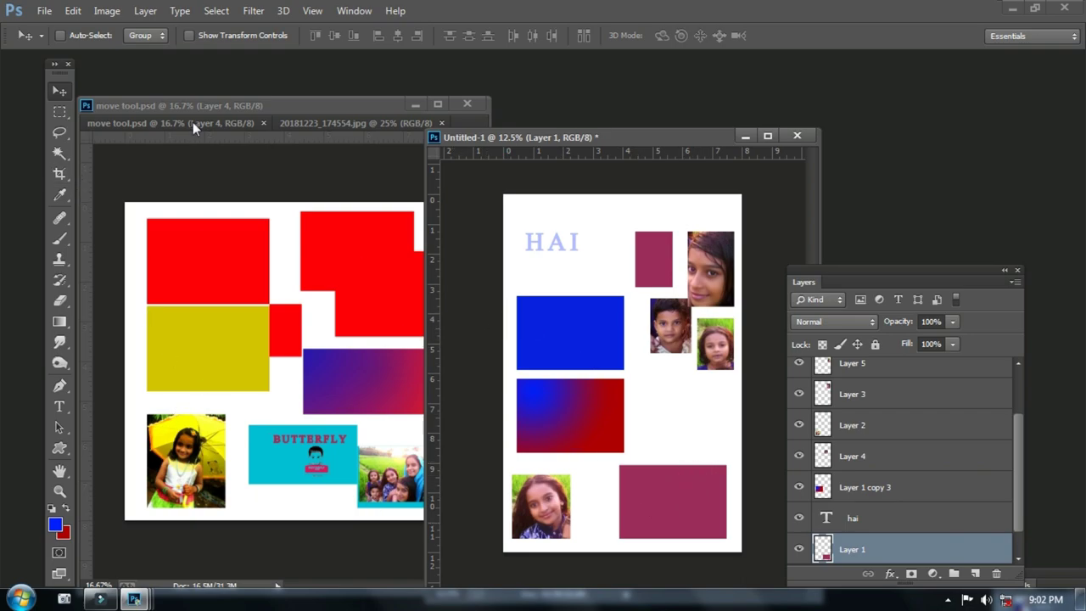
Step: Nudge the maroon rectangle up so it sits beside the gradient rectangle
right_click(677, 507)
click(683, 511)
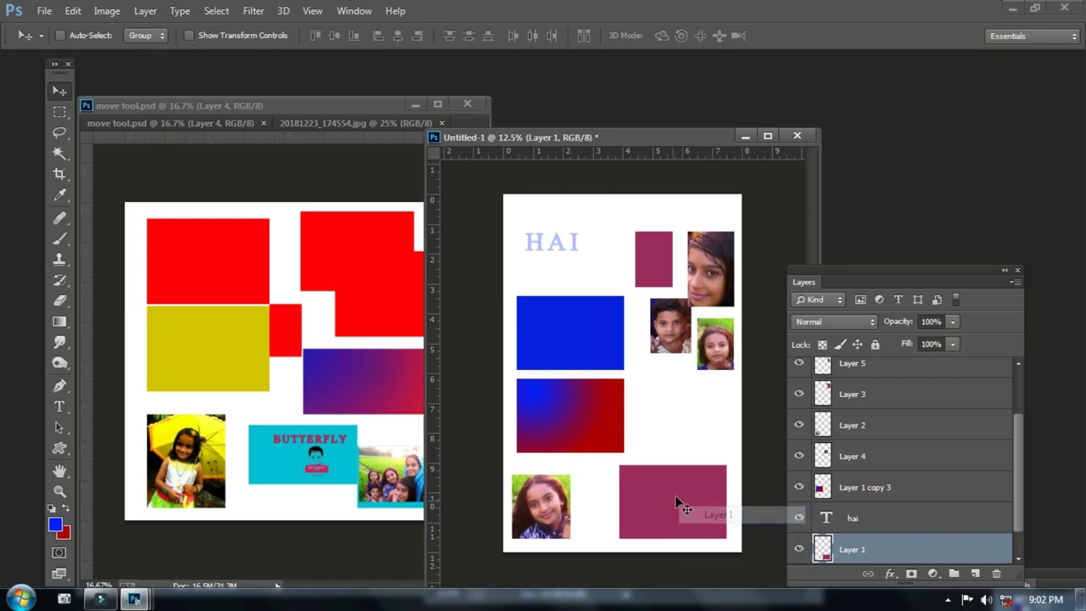
drag(677, 506, 684, 458)
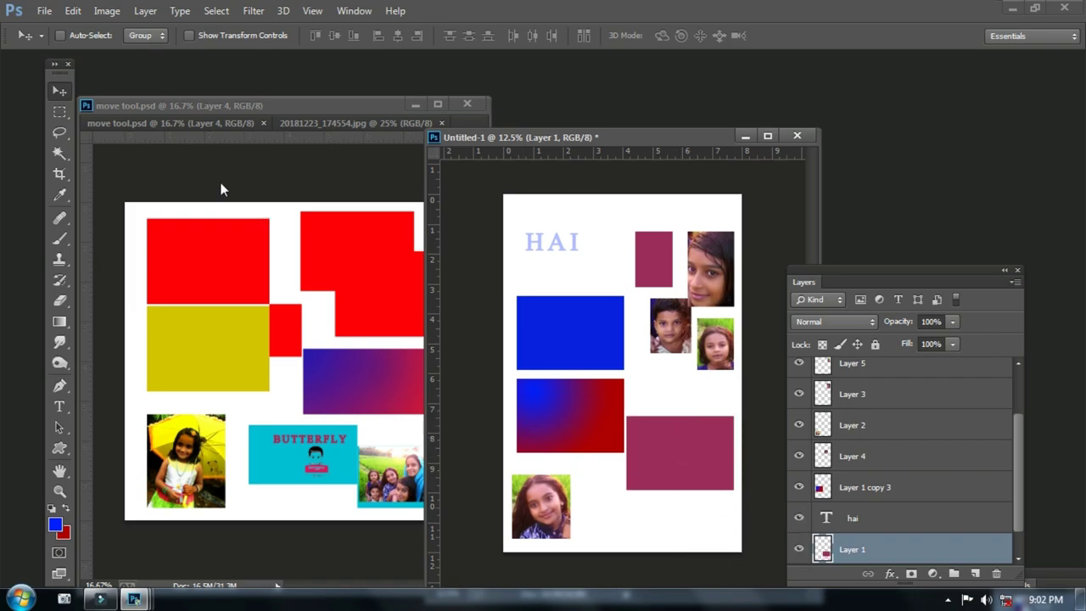
Step: Open the group photo 20181223_174554 via File > Open
click(44, 11)
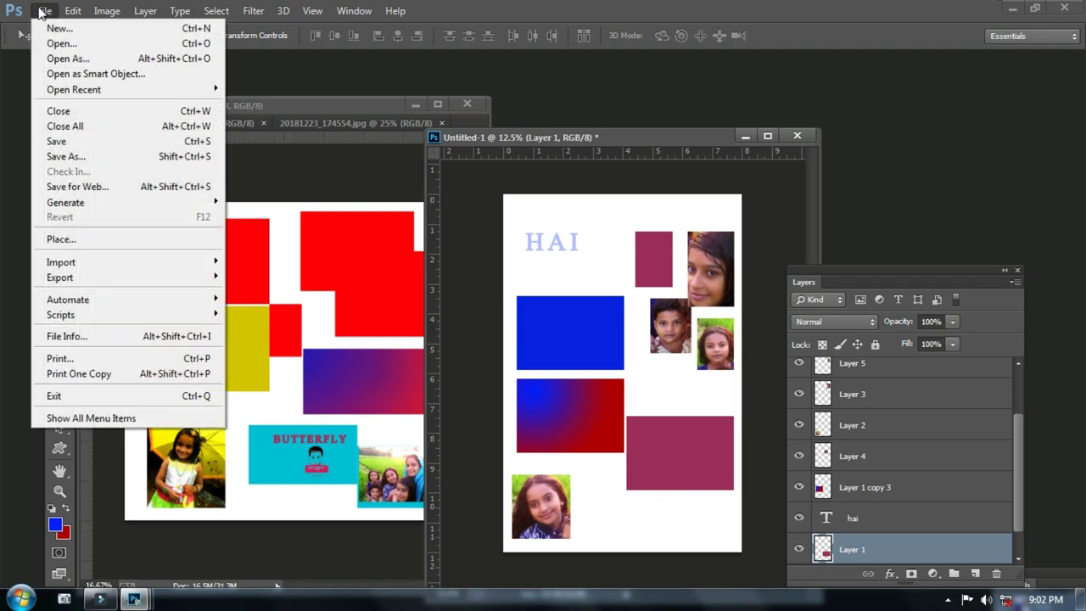
click(60, 43)
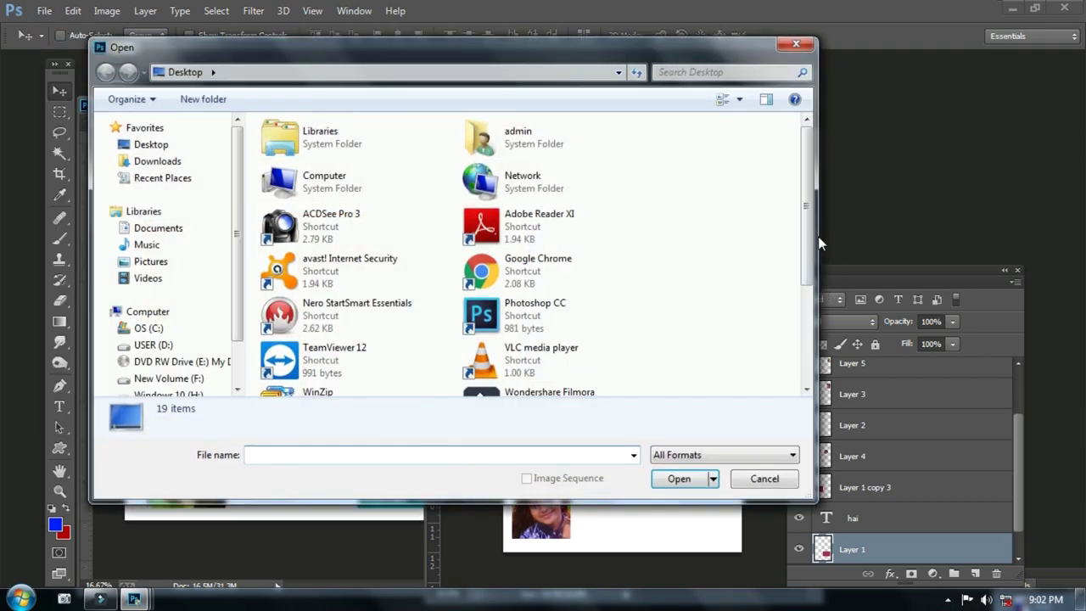
scroll(526, 271, down, 3)
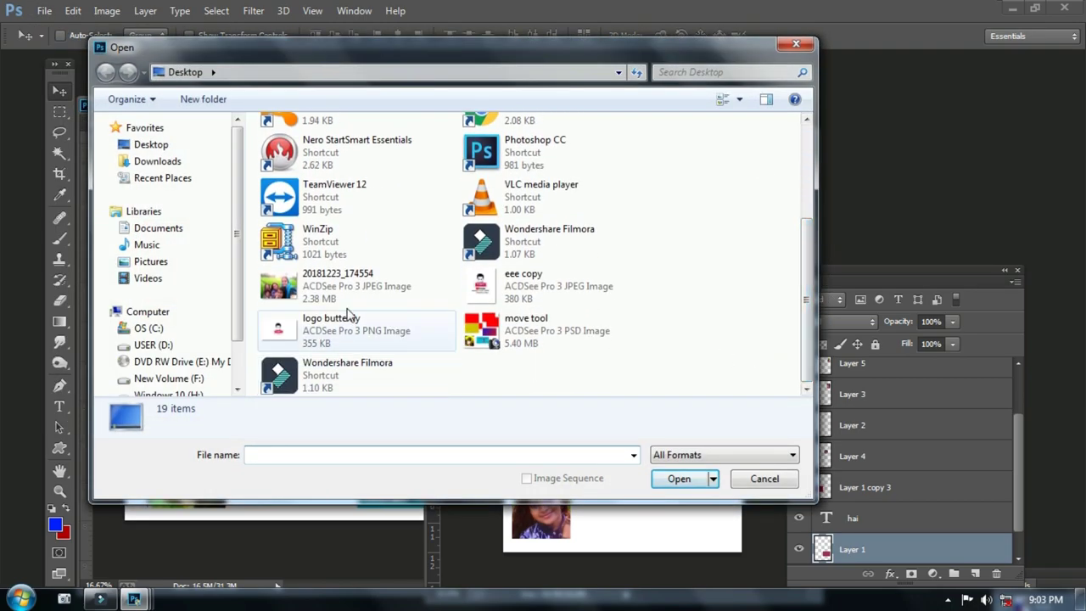
double_click(318, 293)
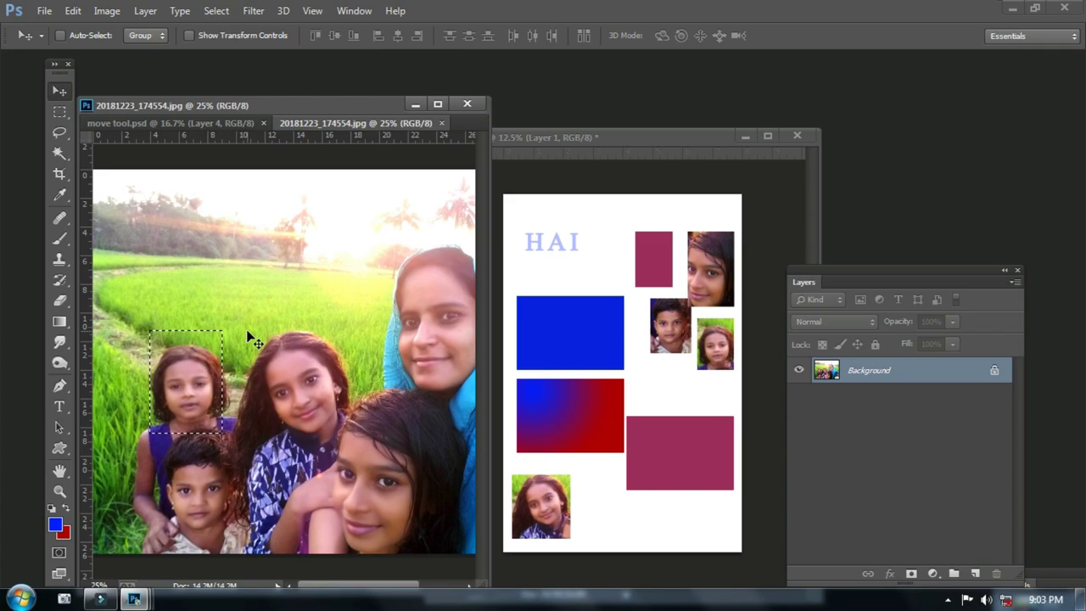
Step: Zoom out on the group photo, clear the selection, and pick the Magic Wand tool
key(ctrl+d)
key(ctrl+minus)
key(w)
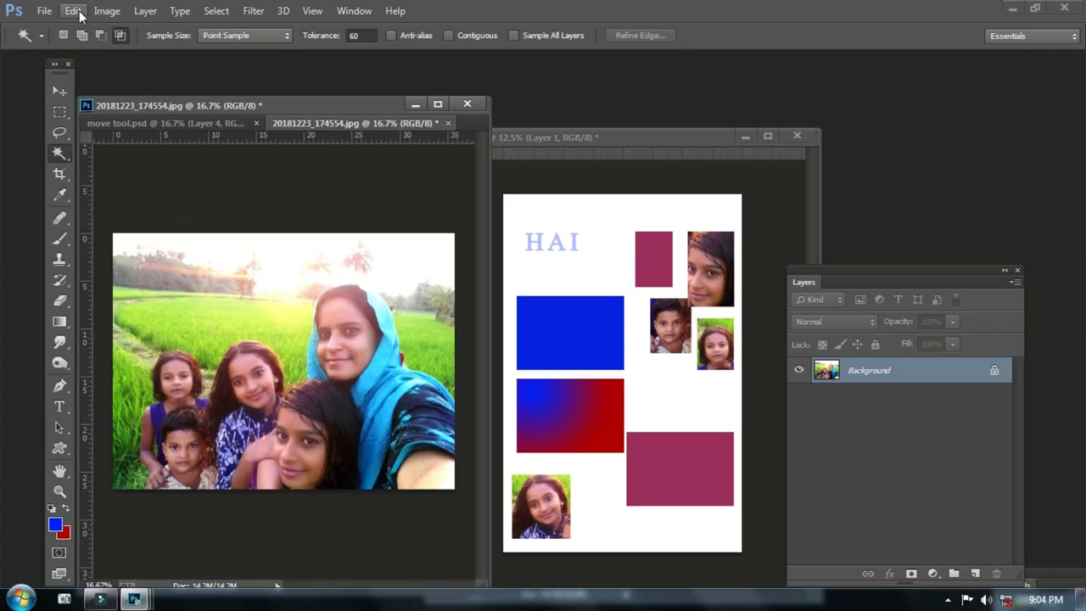
Step: Select all of the group photo and copy it
click(219, 11)
click(244, 29)
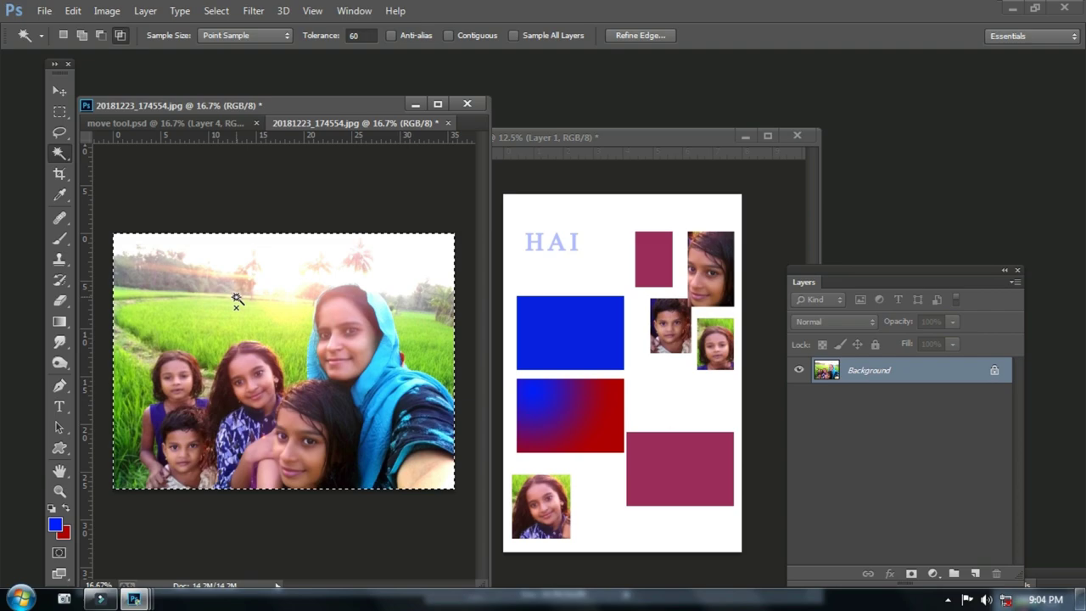
click(73, 11)
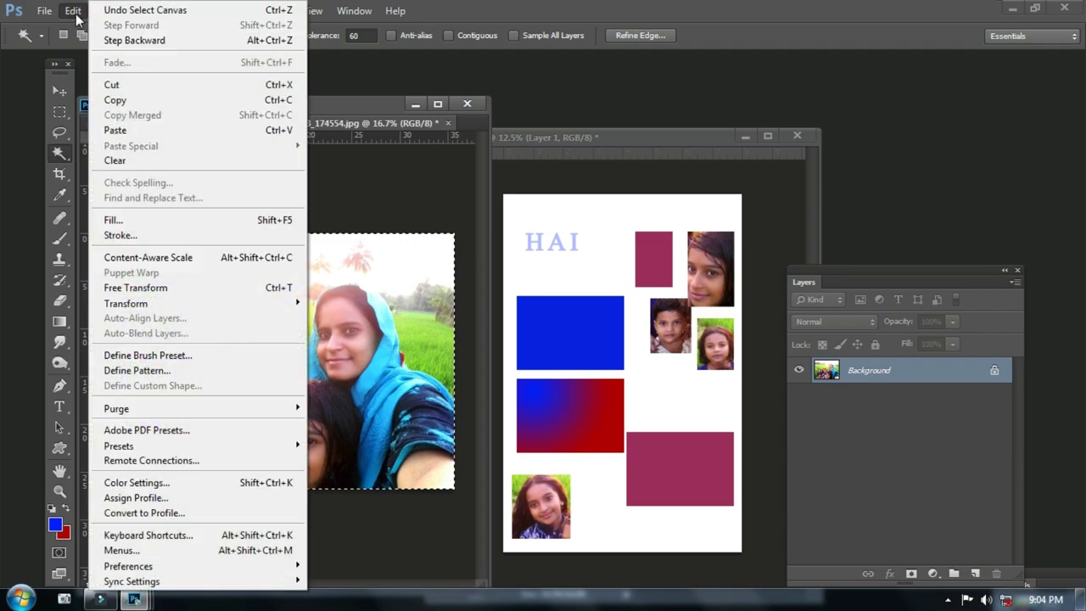
click(125, 101)
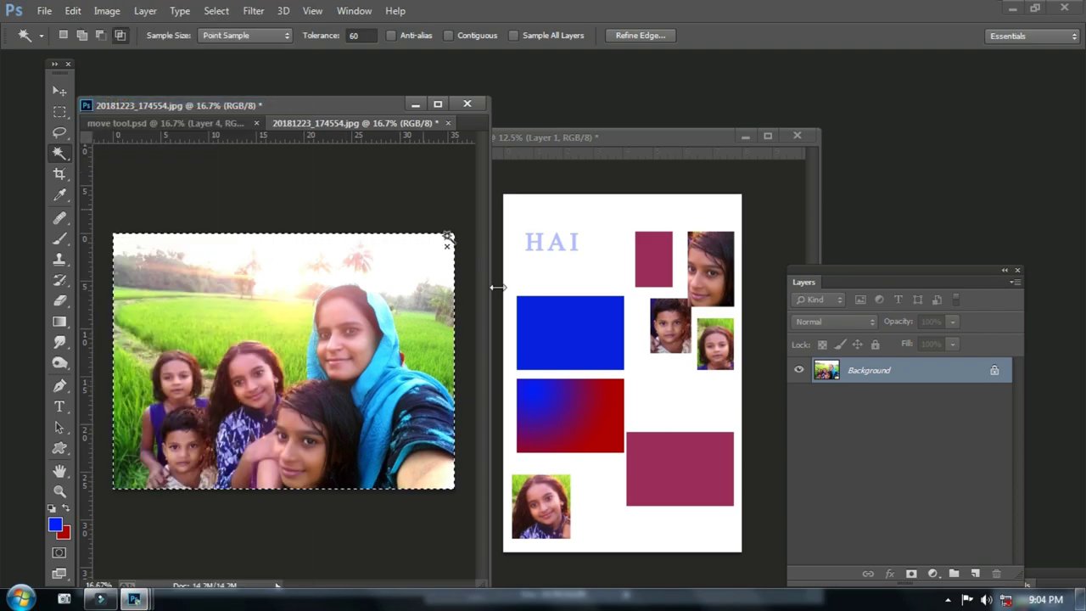
Step: Return to Untitled-1 and pick Layer 1, undoing an accidental small shift of the rectangle
click(674, 441)
key(v)
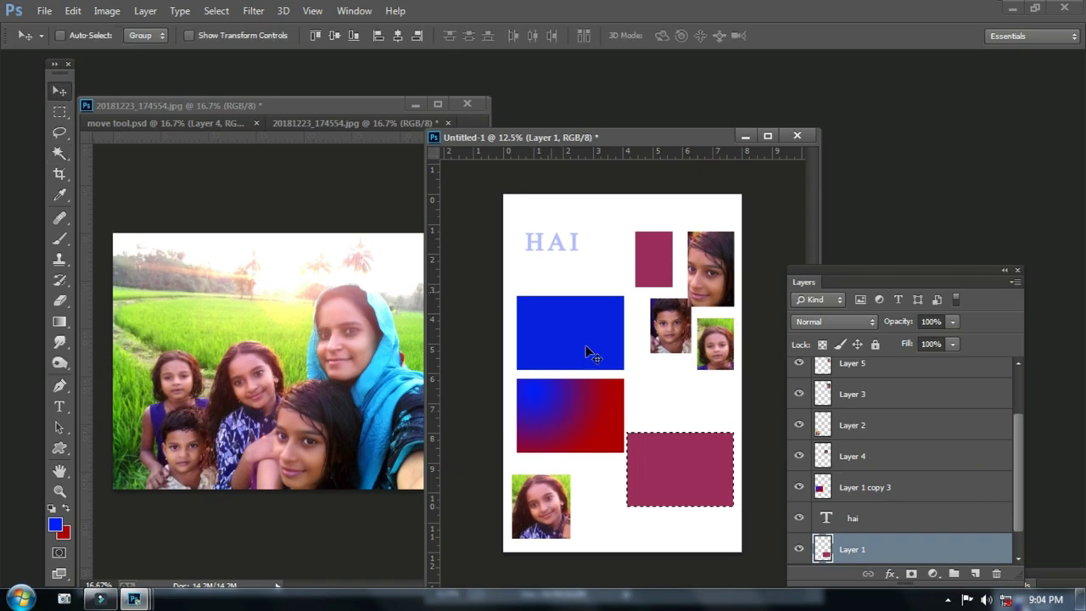
key(ctrl+d)
right_click(677, 472)
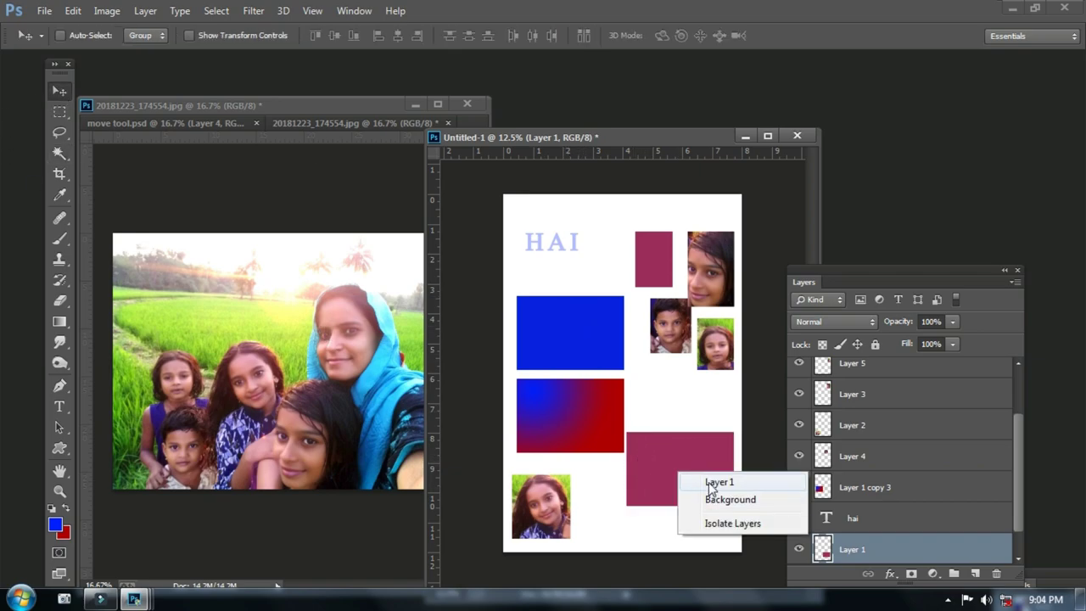
click(708, 484)
drag(675, 475, 658, 468)
key(ctrl+z)
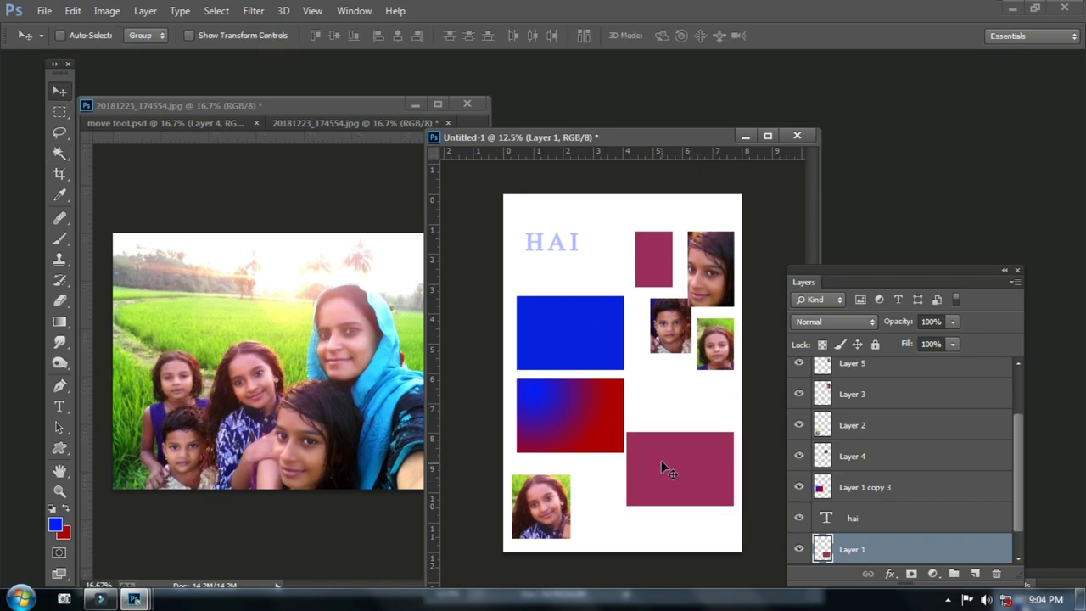
Step: Magic Wand-select the maroon rectangle's area in Untitled-1
key(w)
click(676, 474)
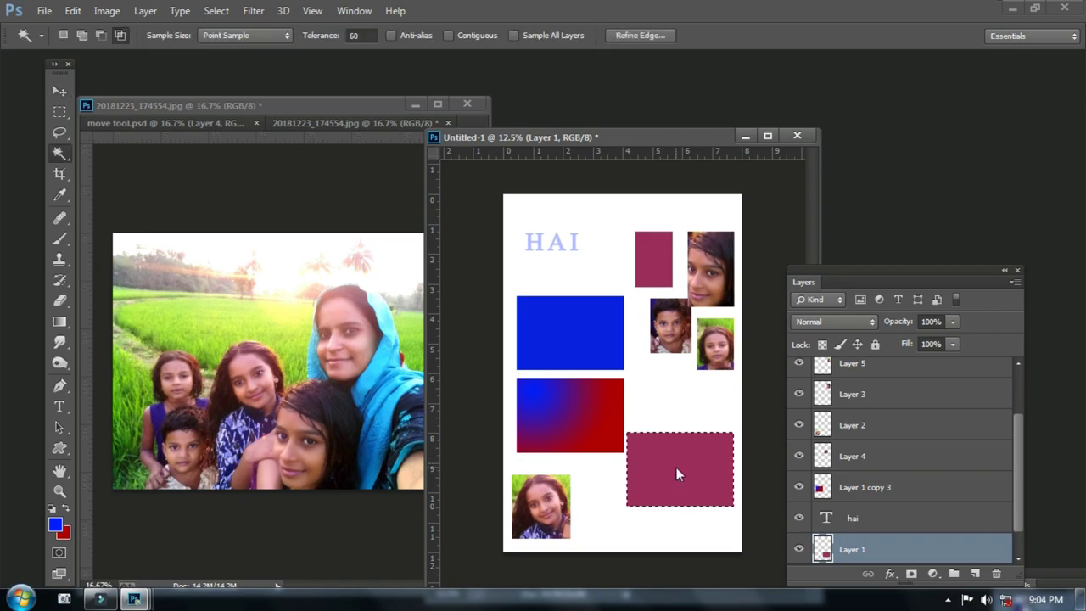
click(73, 12)
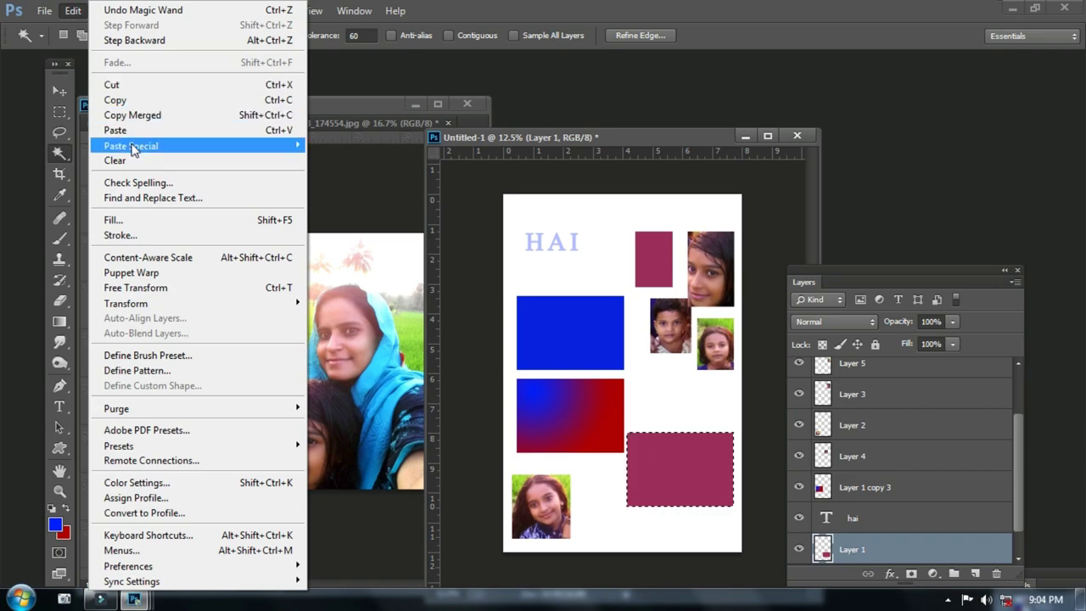
mouse_move(134, 146)
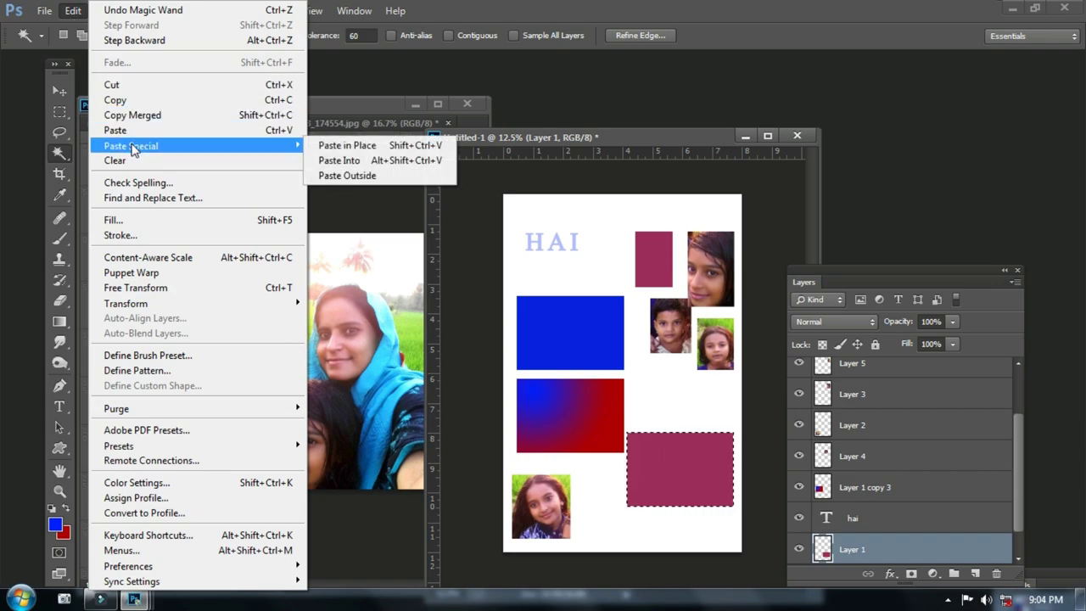
Step: Paste the group photo into the rectangle's selection and reposition it
click(360, 167)
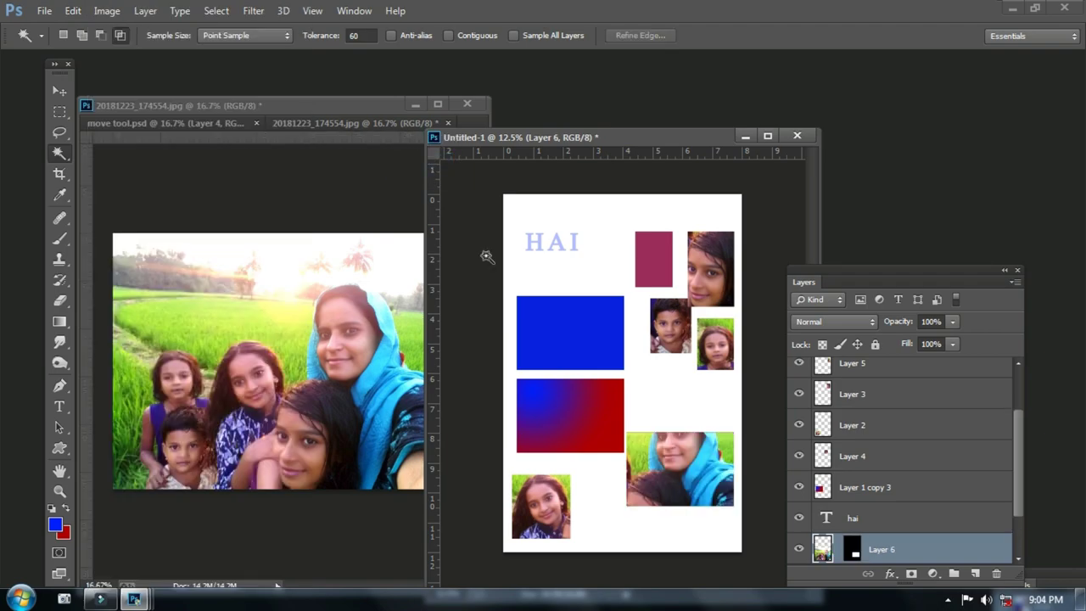
key(v)
drag(649, 473, 670, 462)
Step: Free Transform the pasted photo to about 47%, fit it in the rectangle, and commit
click(73, 11)
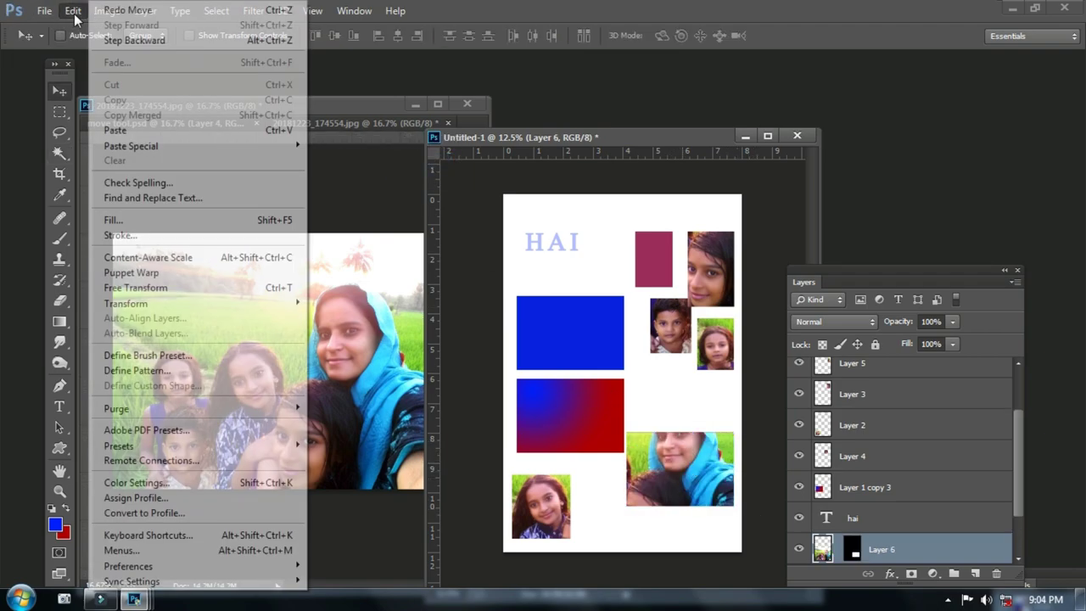
click(144, 288)
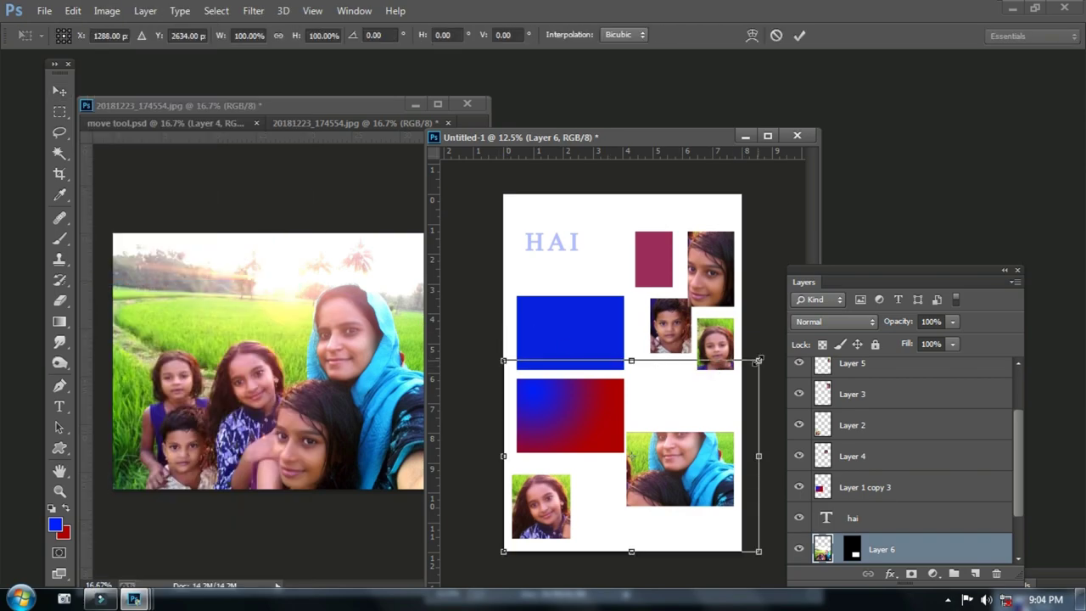
drag(759, 360, 733, 415)
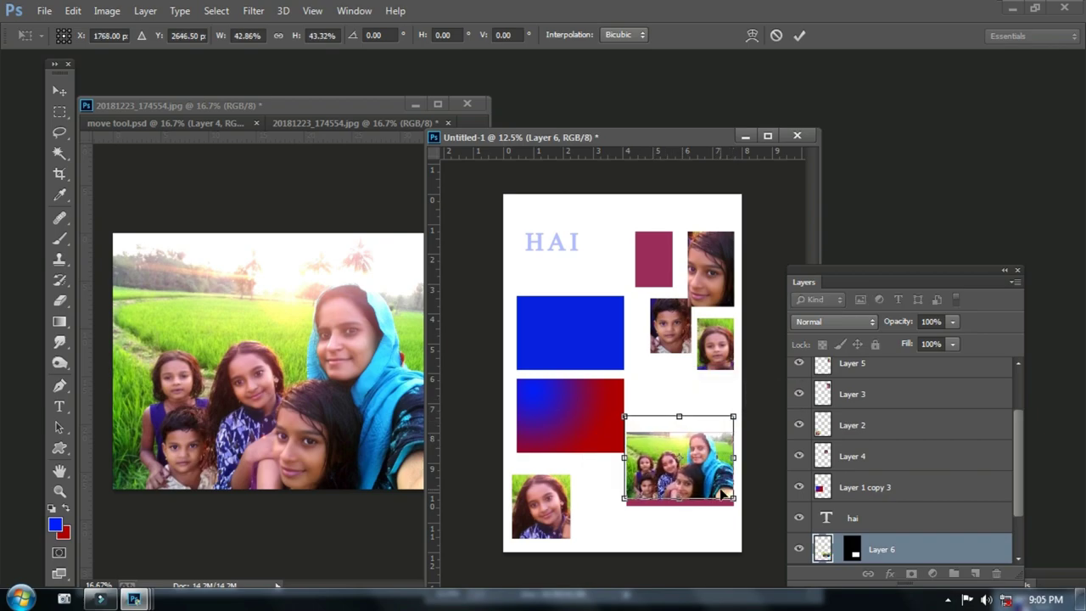
drag(624, 501, 618, 505)
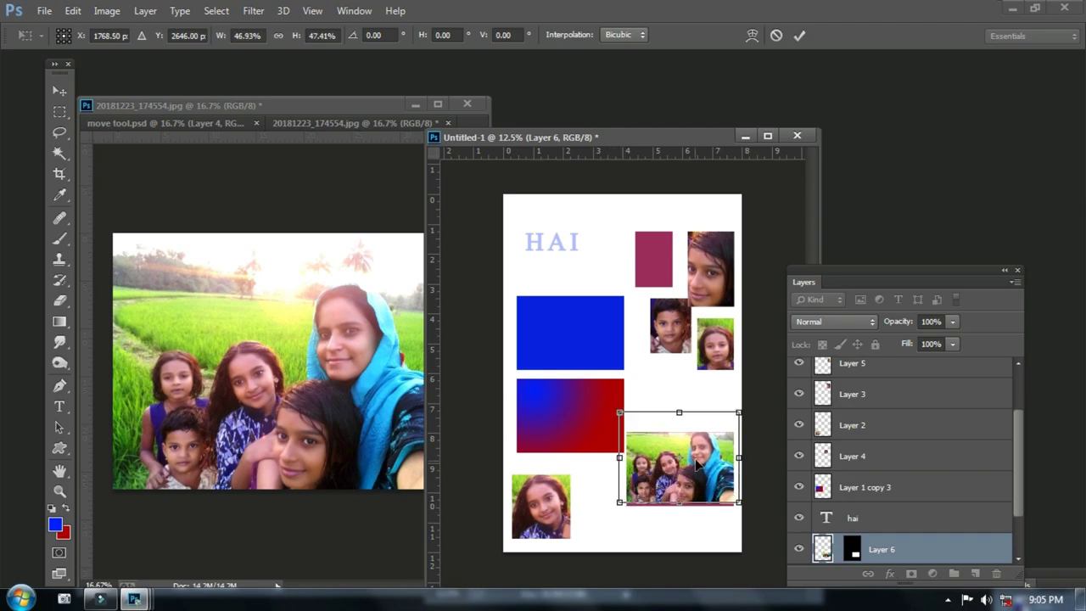
drag(695, 461, 697, 462)
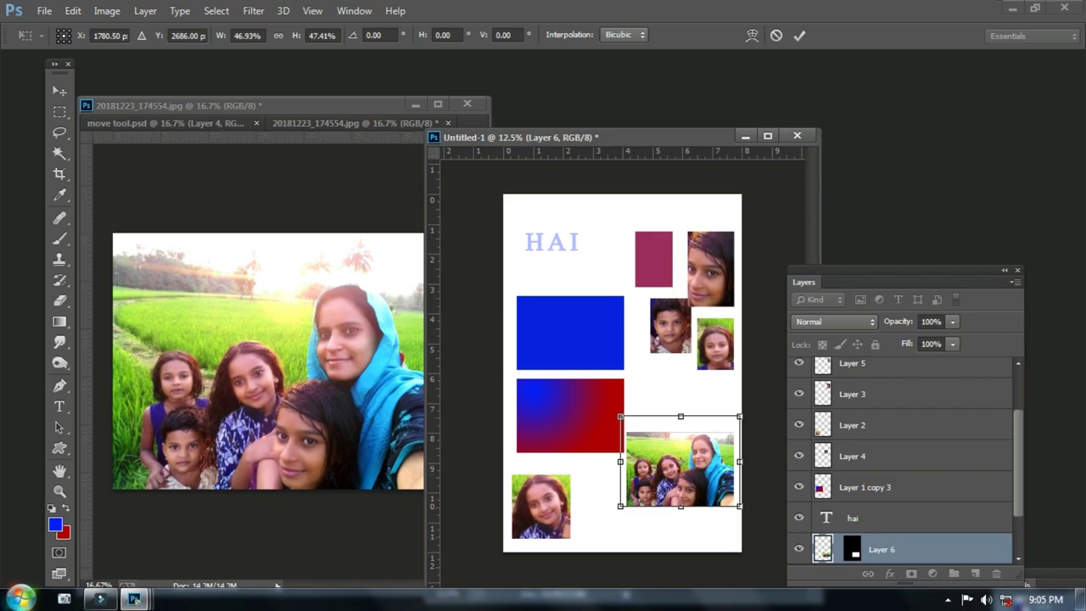
key(Return)
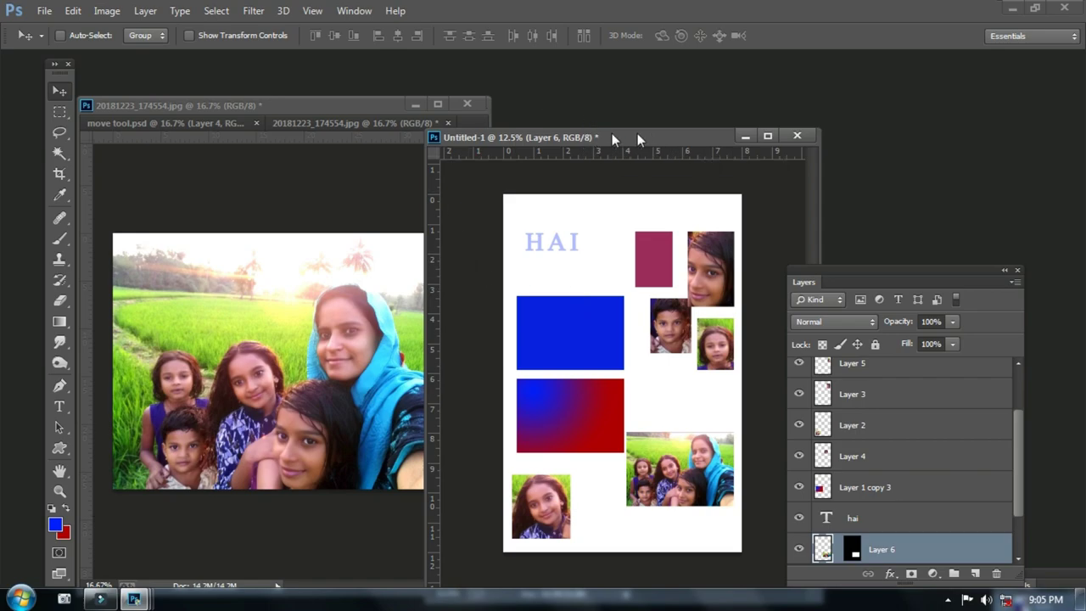
Step: Drag the Untitled-1 window left and slightly up in the workspace
drag(637, 136, 533, 136)
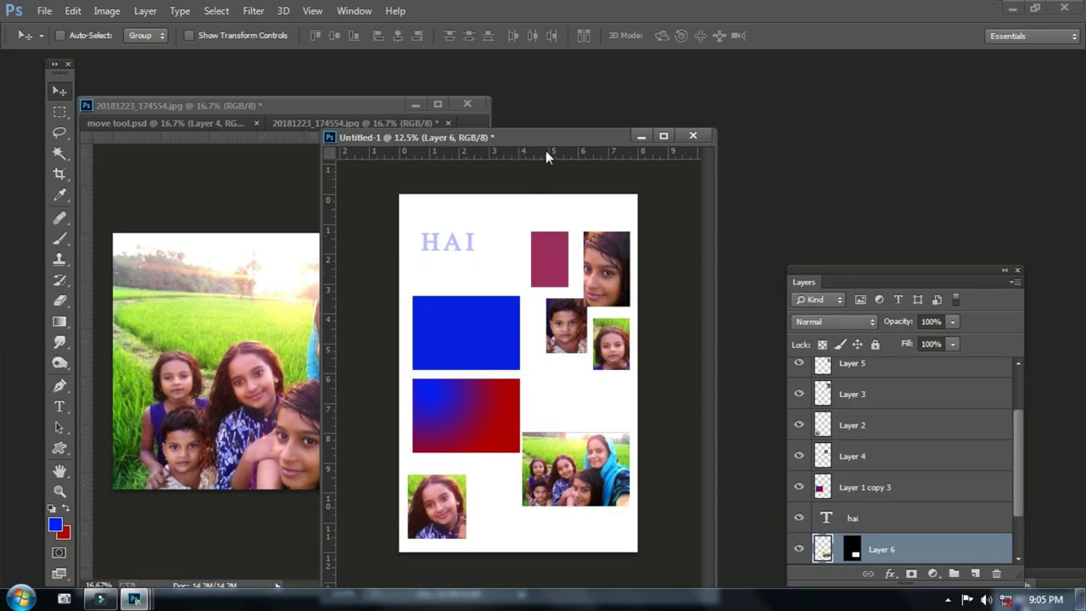
drag(556, 134, 544, 109)
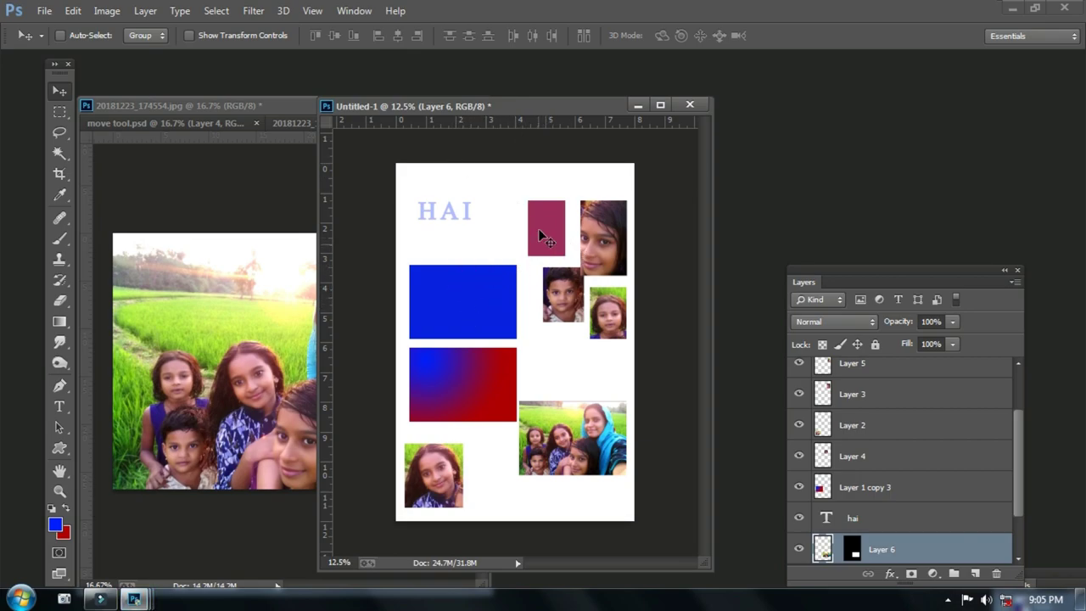
drag(565, 107, 528, 105)
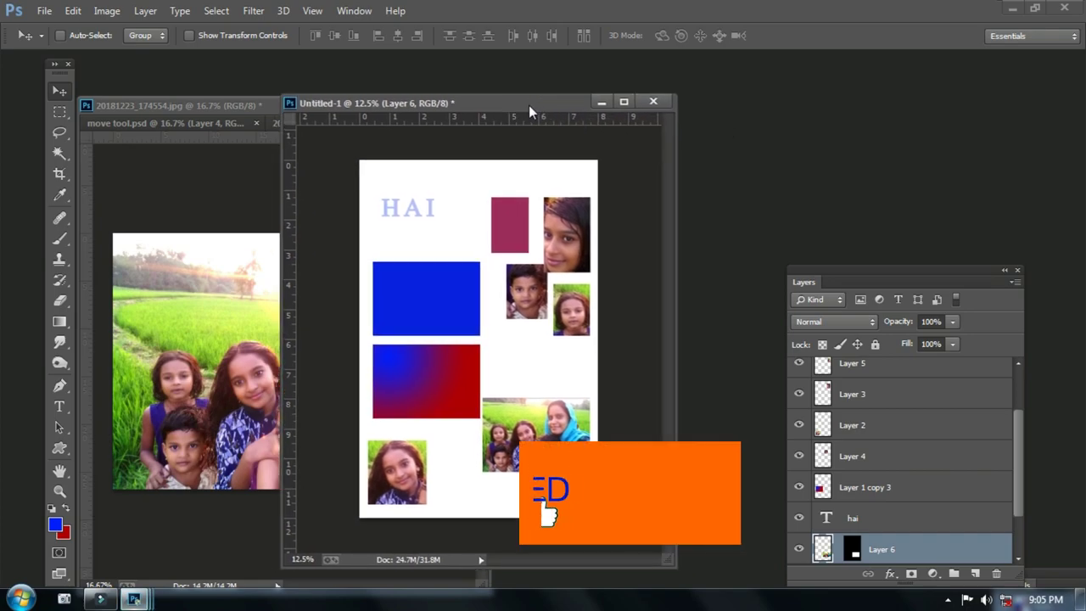